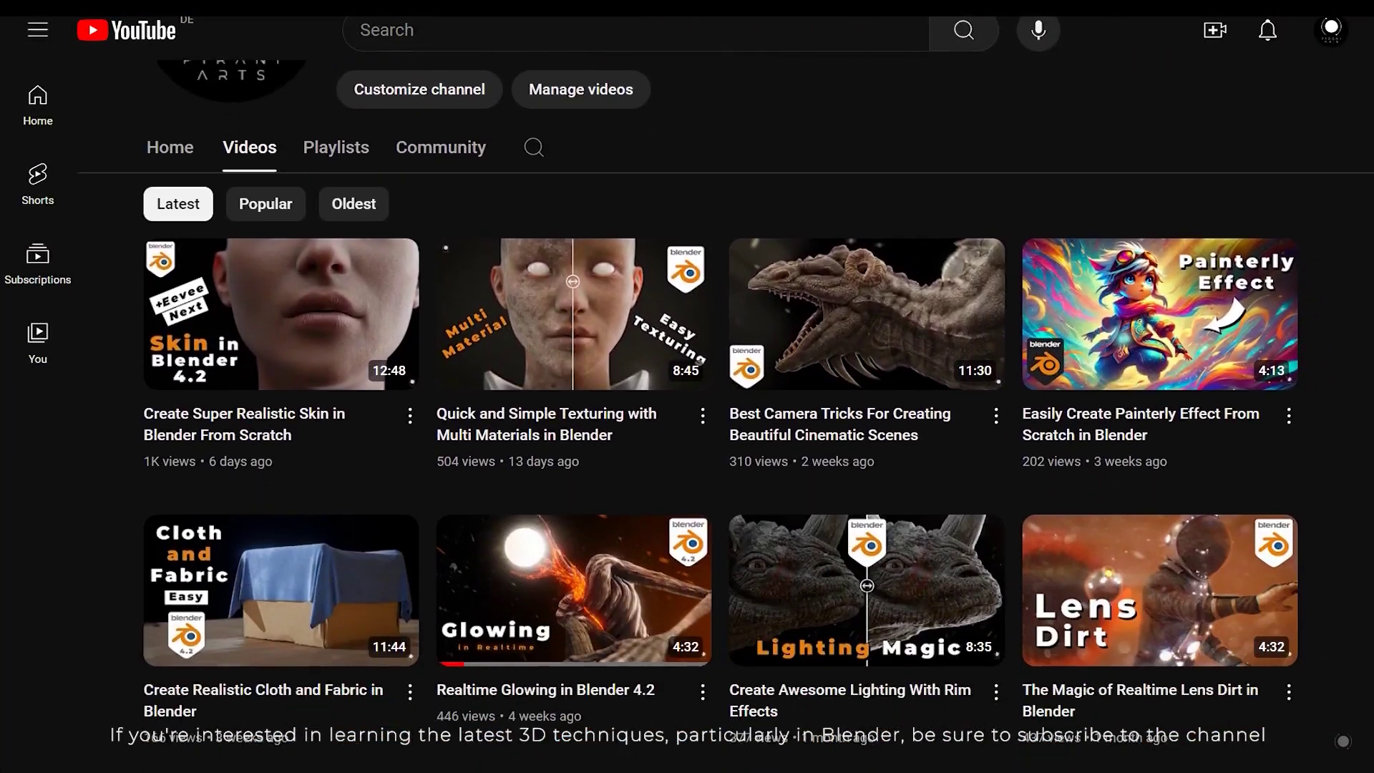
scroll(725, 416, down, 9)
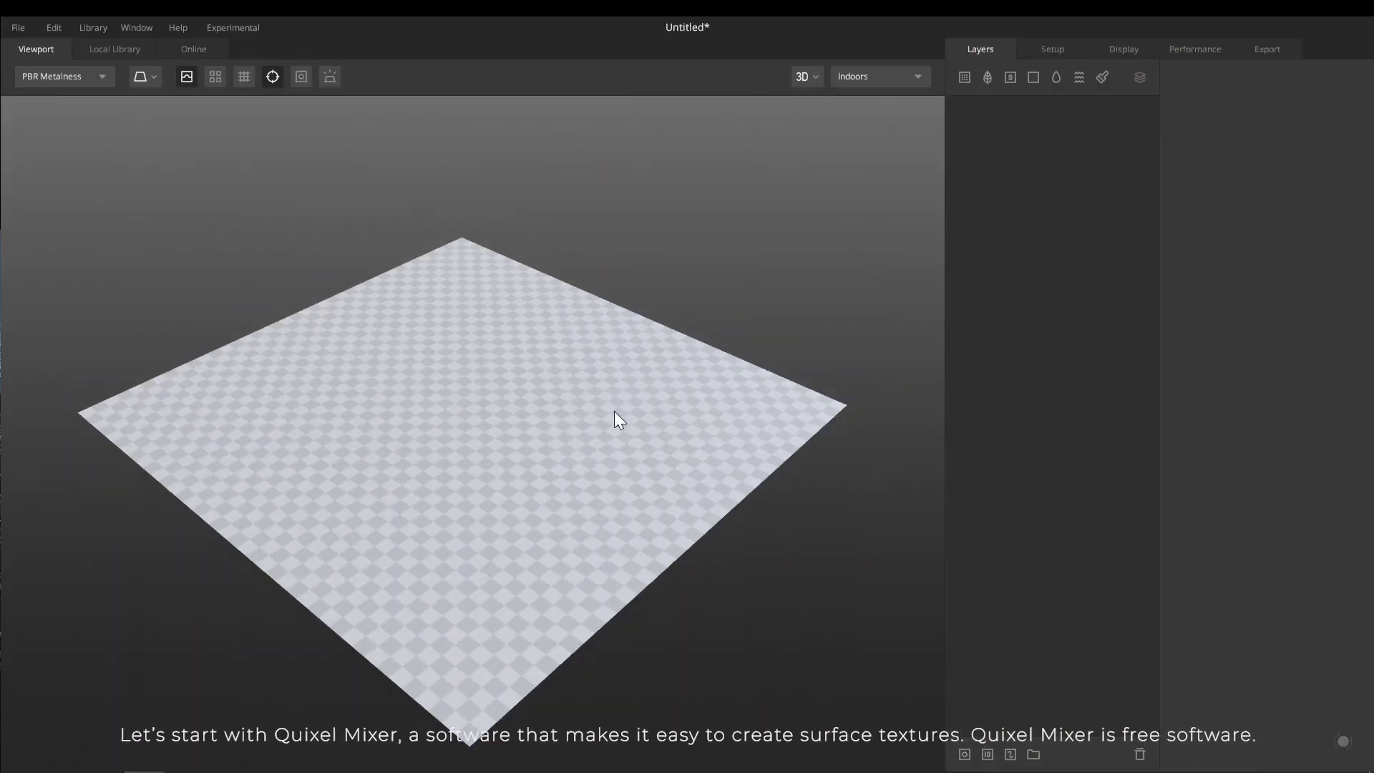
drag(616, 412, 578, 455)
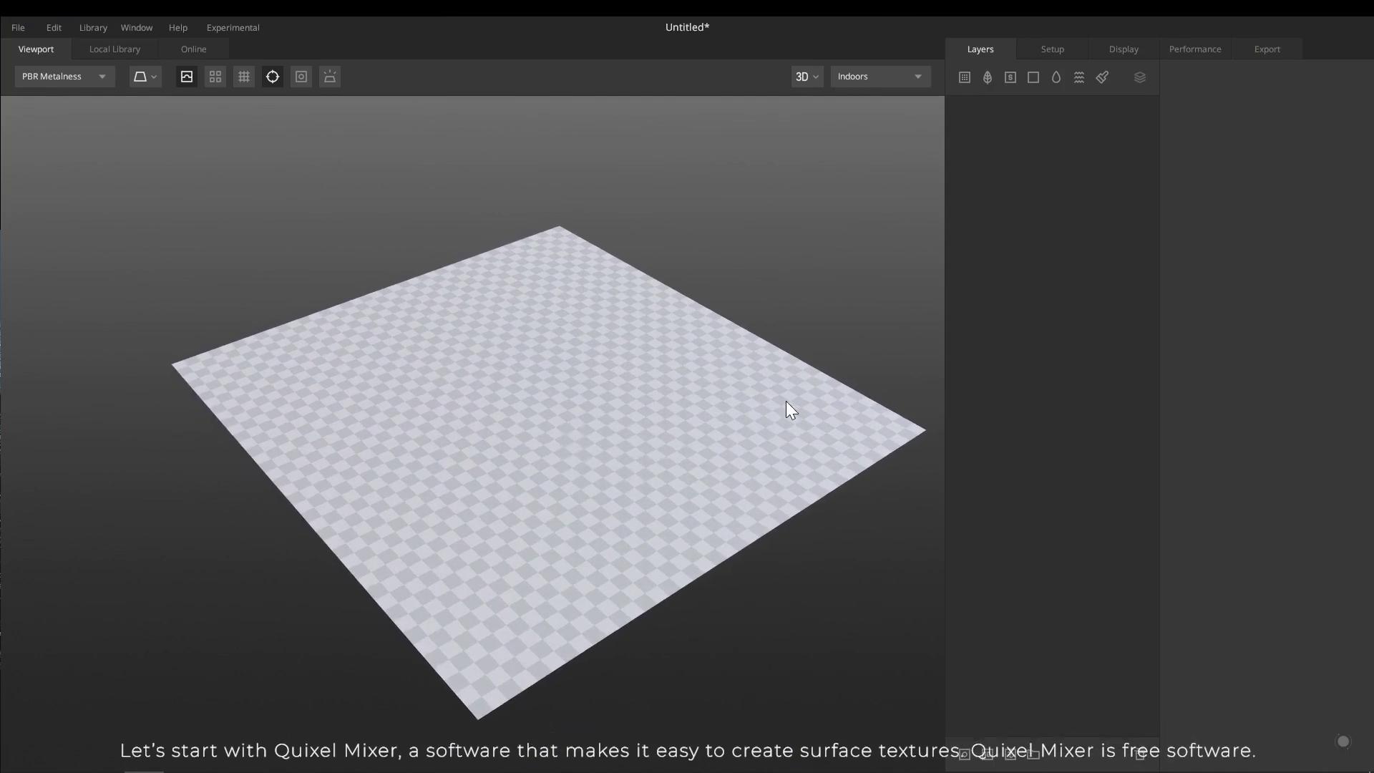
- Create a new mix with a working resolution of 8192 px, discarding the changes to the current mix
click(18, 28)
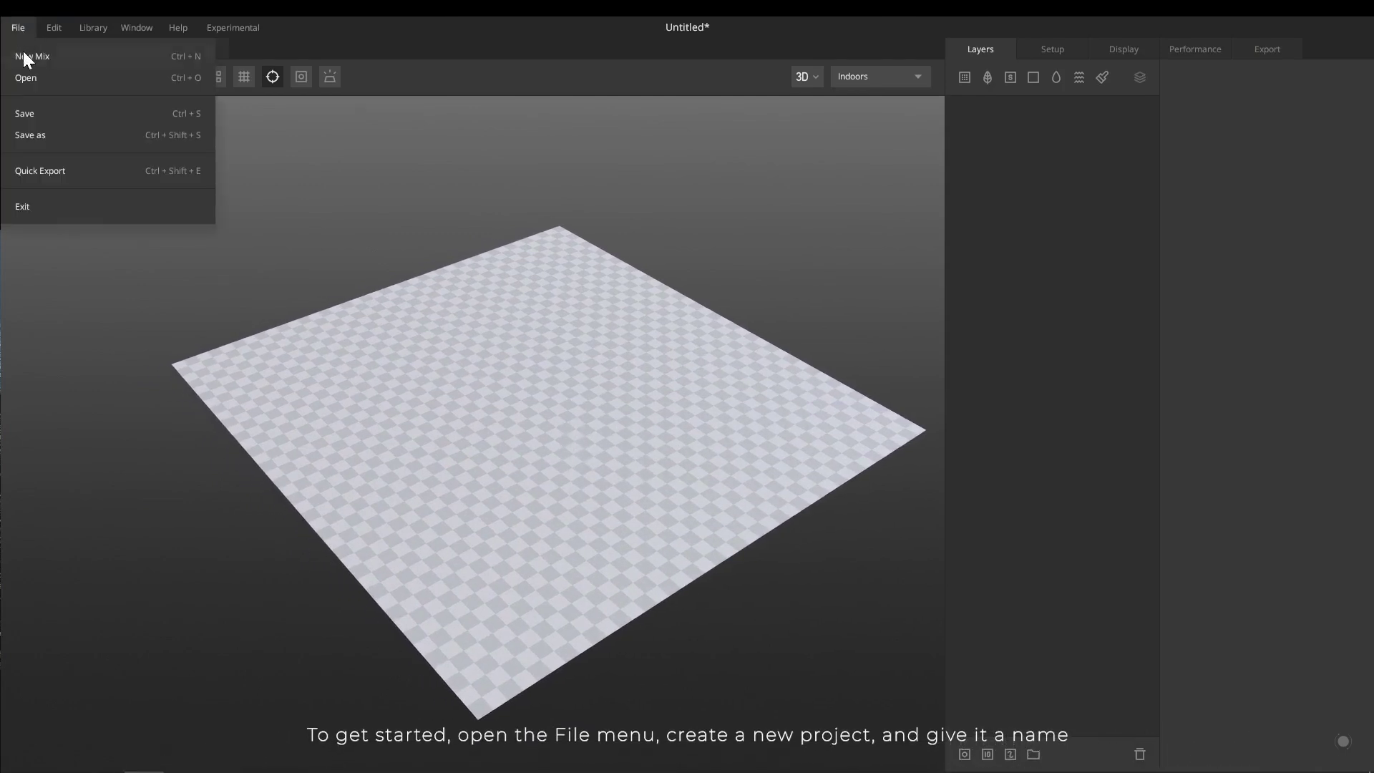
click(63, 57)
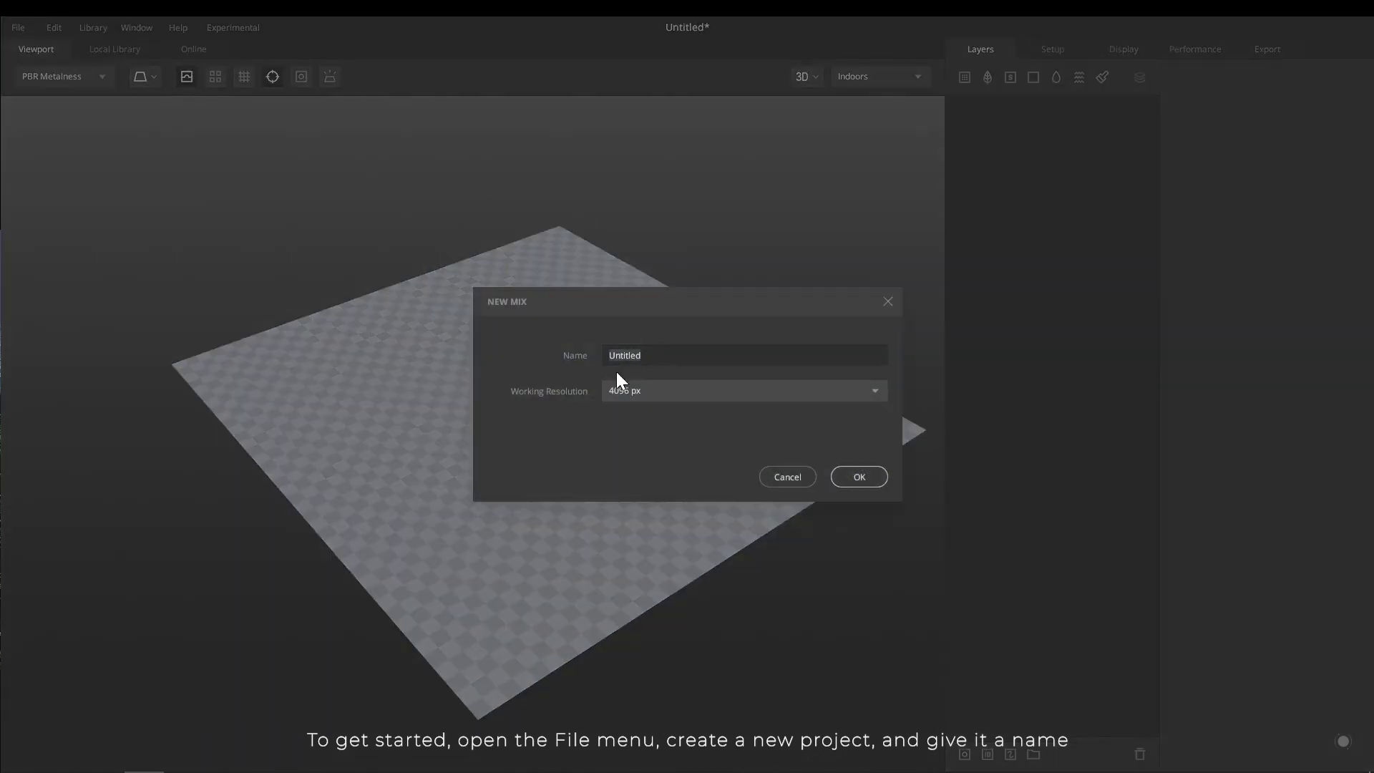
click(651, 393)
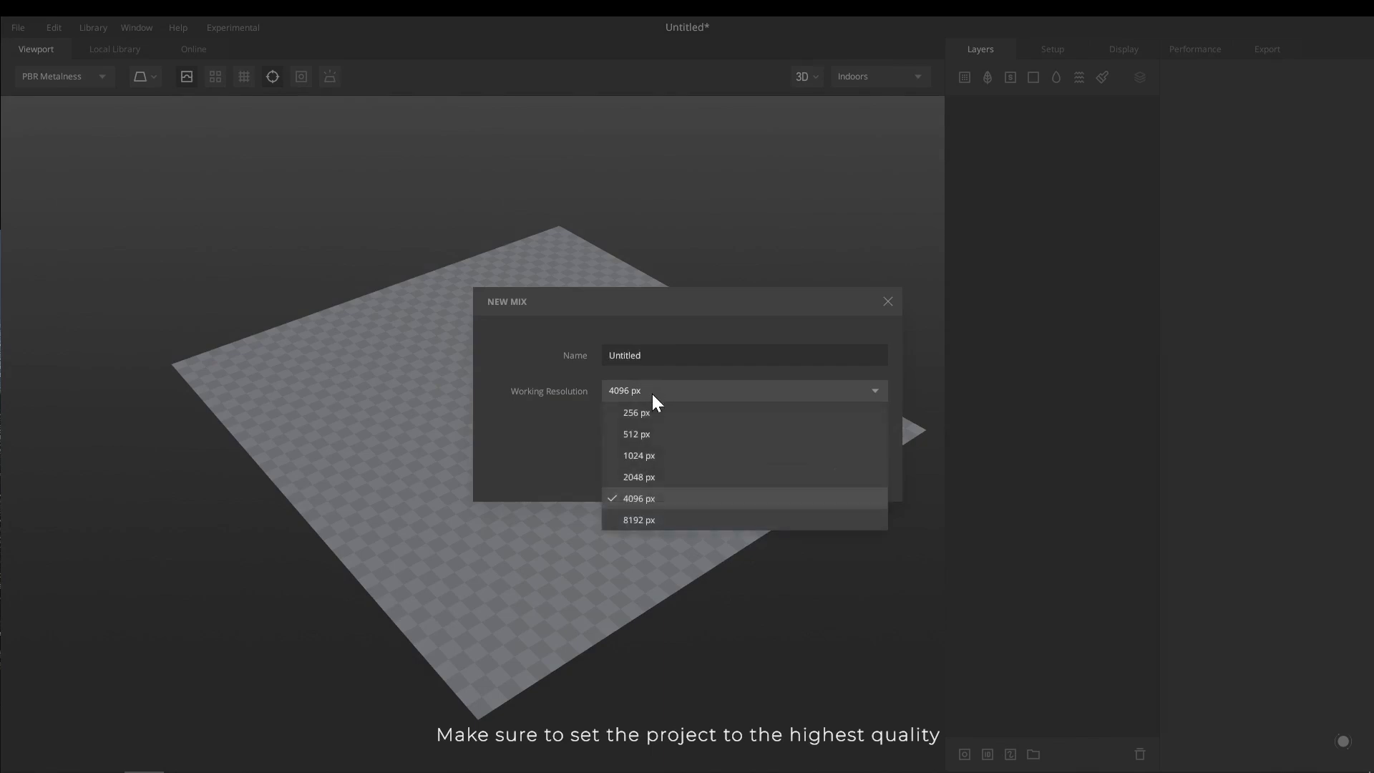
click(629, 519)
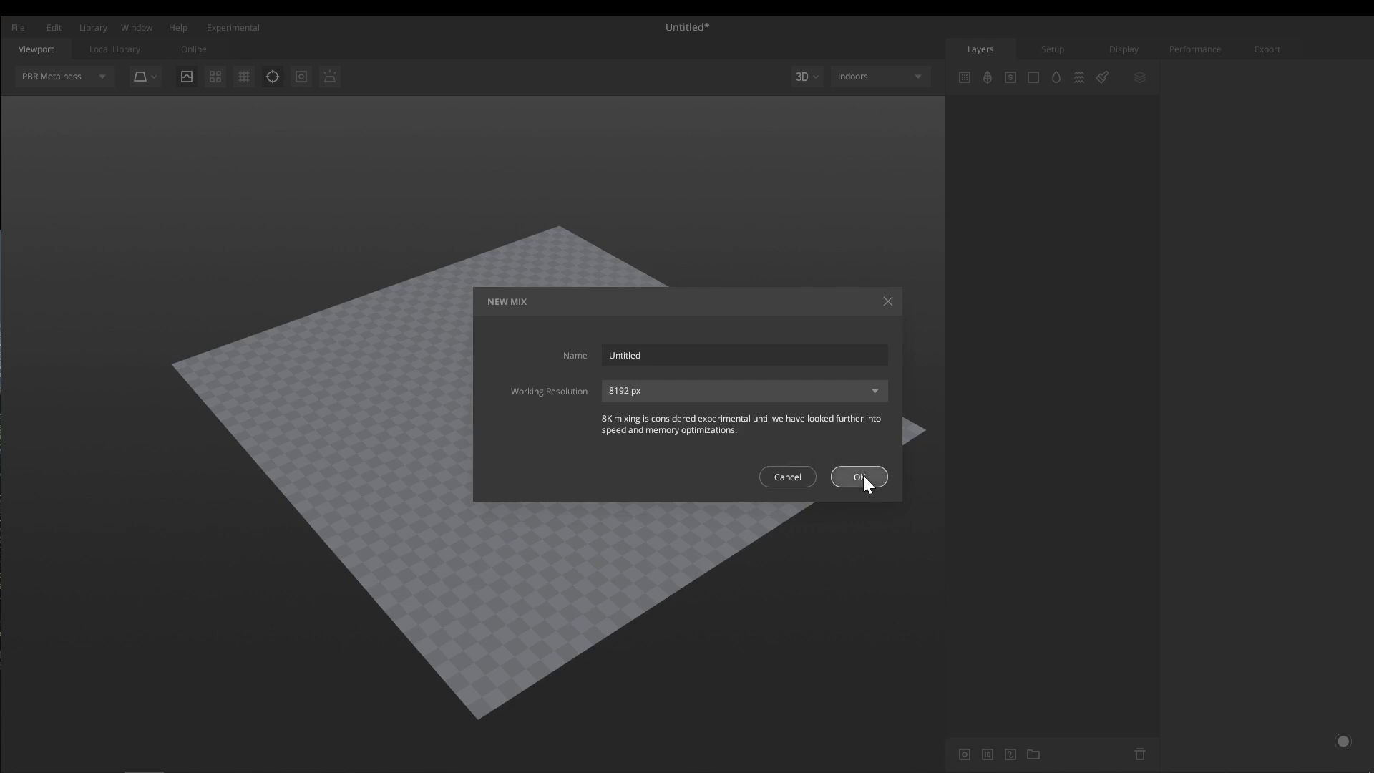
click(863, 476)
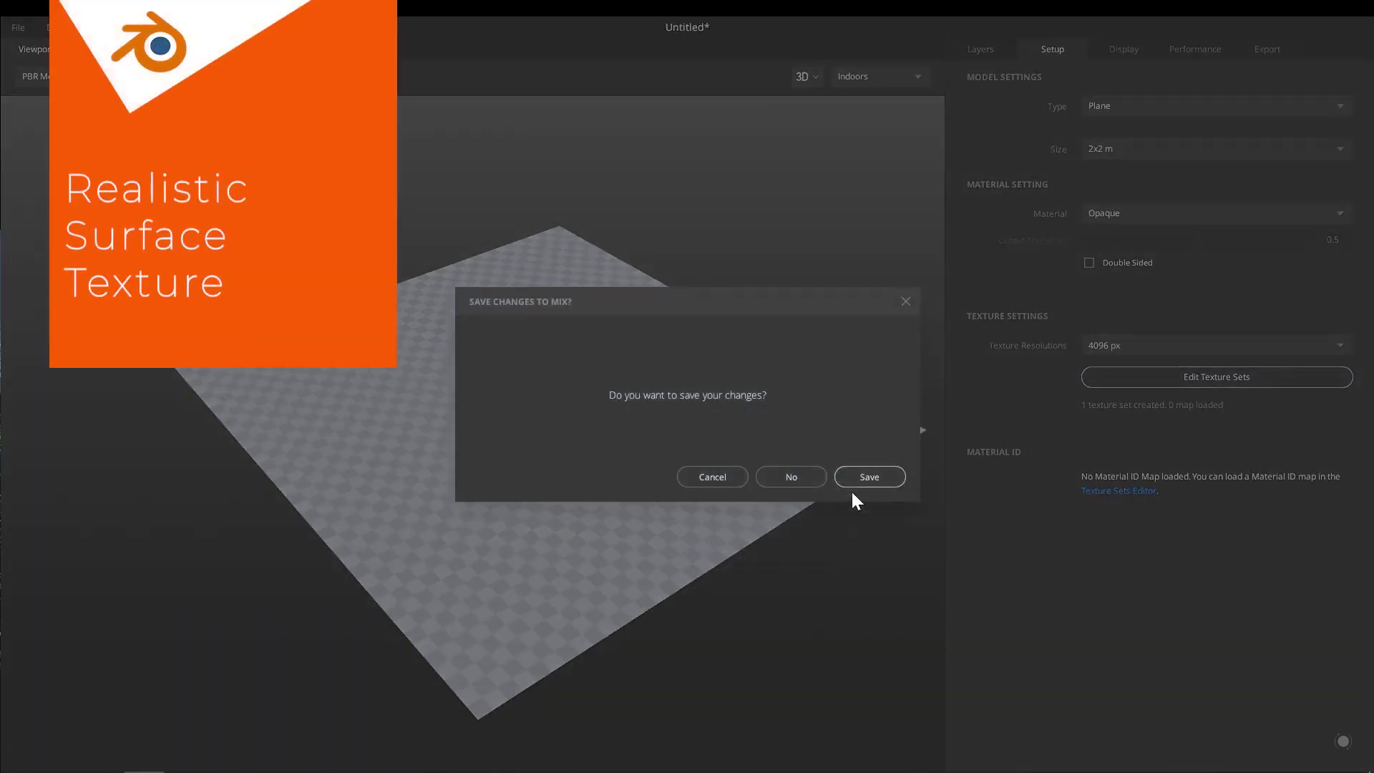
click(794, 478)
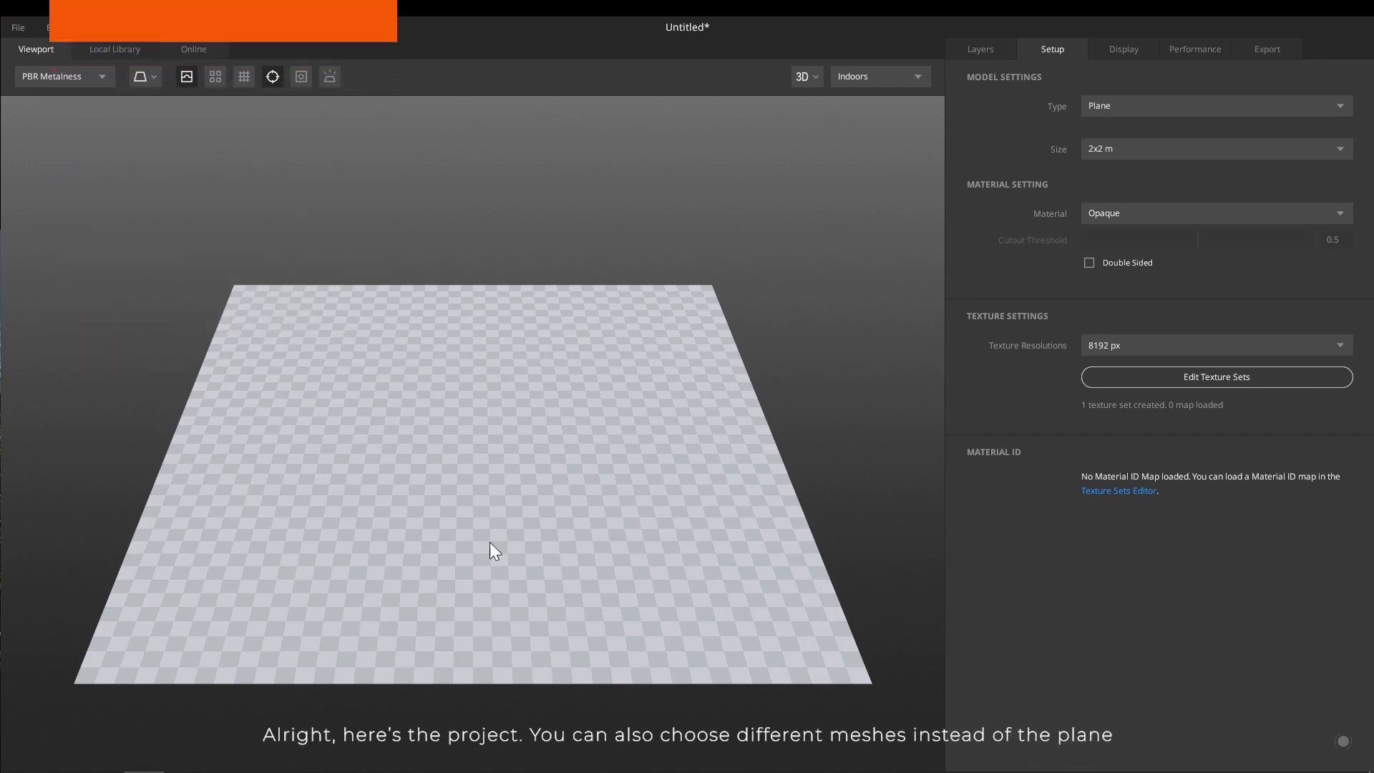
- Examine the available model types and plane sizes in the model settings, keeping the current choices
drag(500, 542, 687, 515)
click(1125, 108)
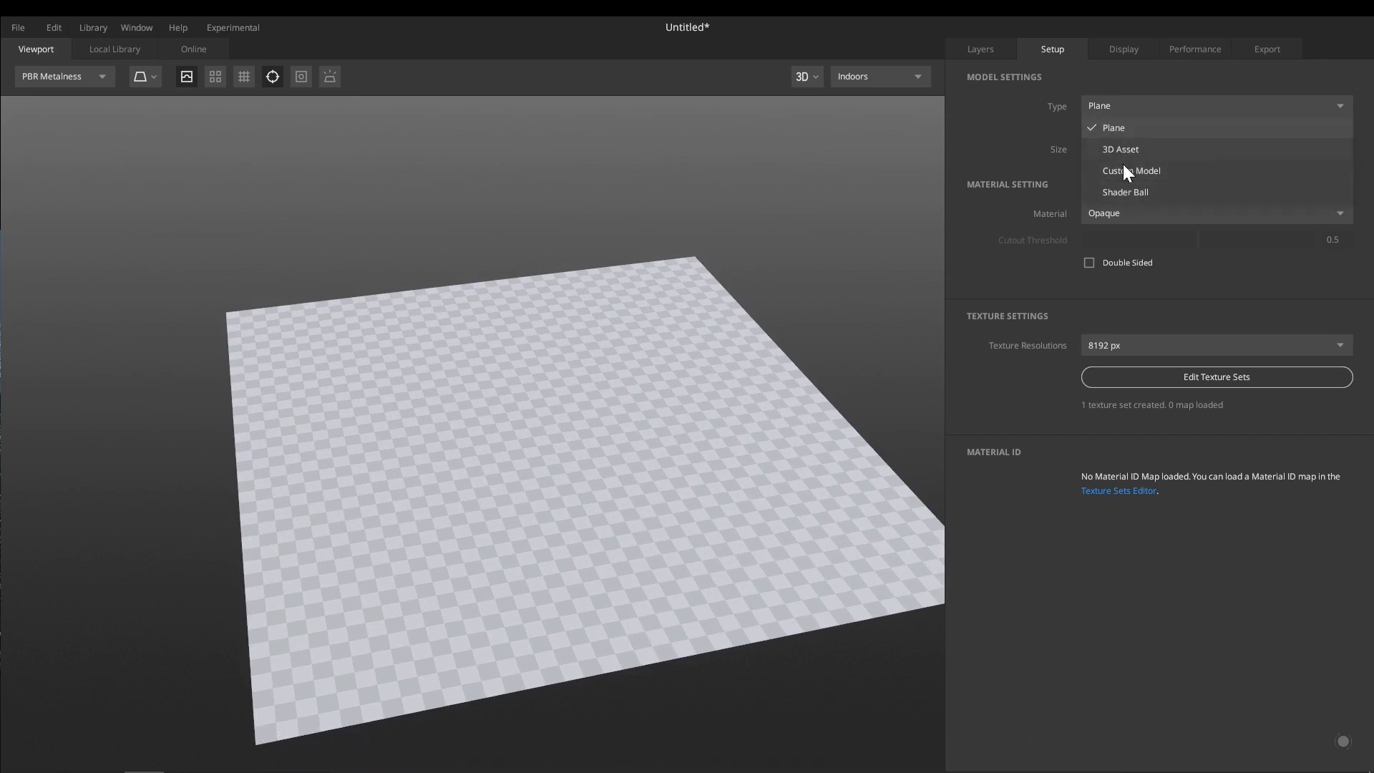
click(1009, 110)
click(1117, 152)
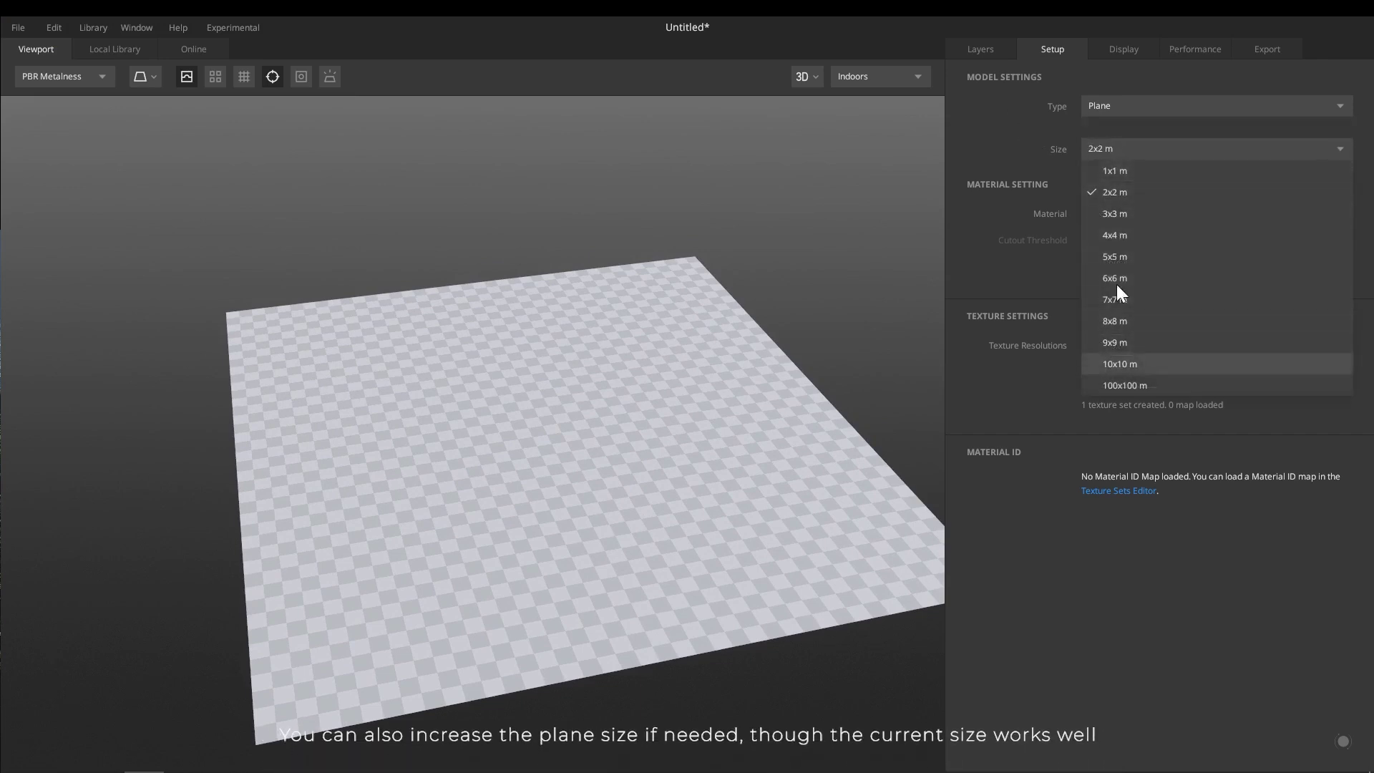
click(993, 150)
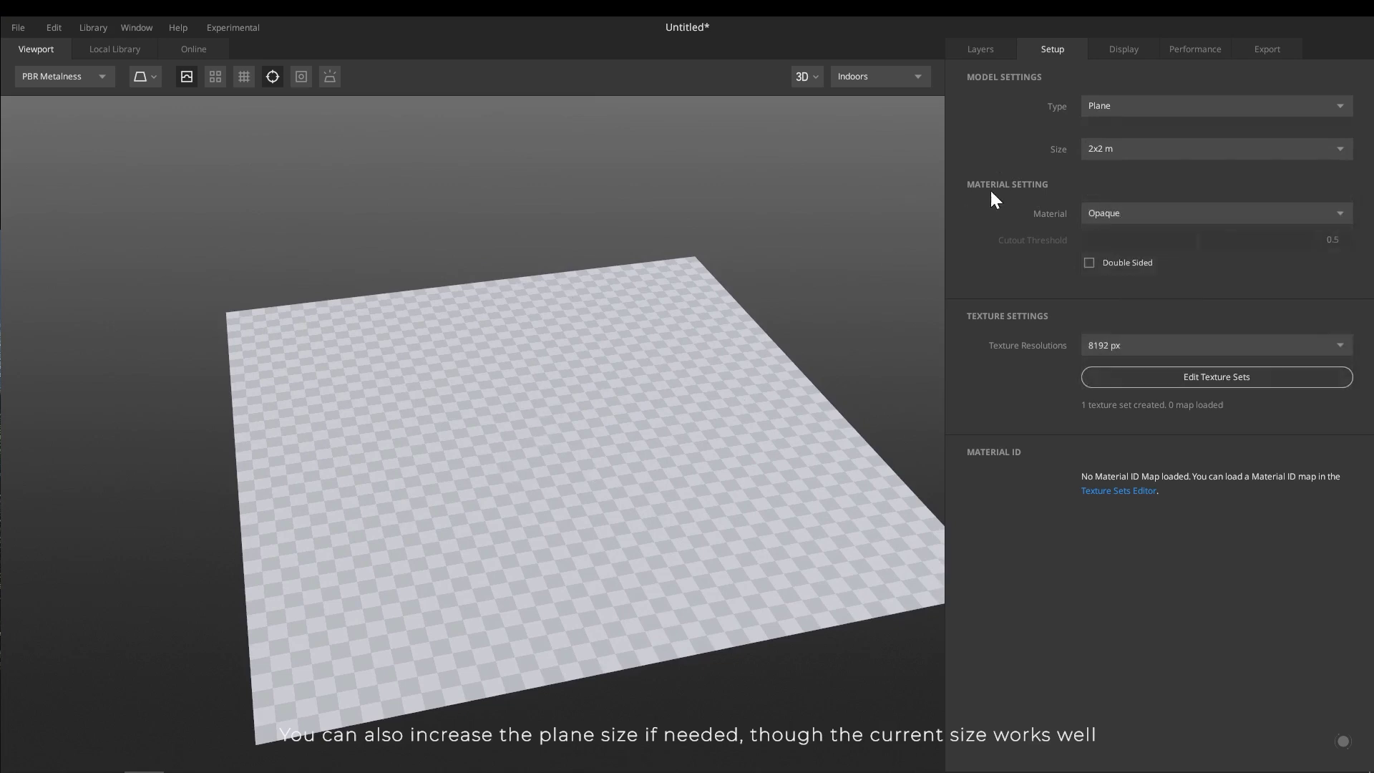
- Browse the premade surface materials in the local library and return to the 3D view of the plane
click(976, 50)
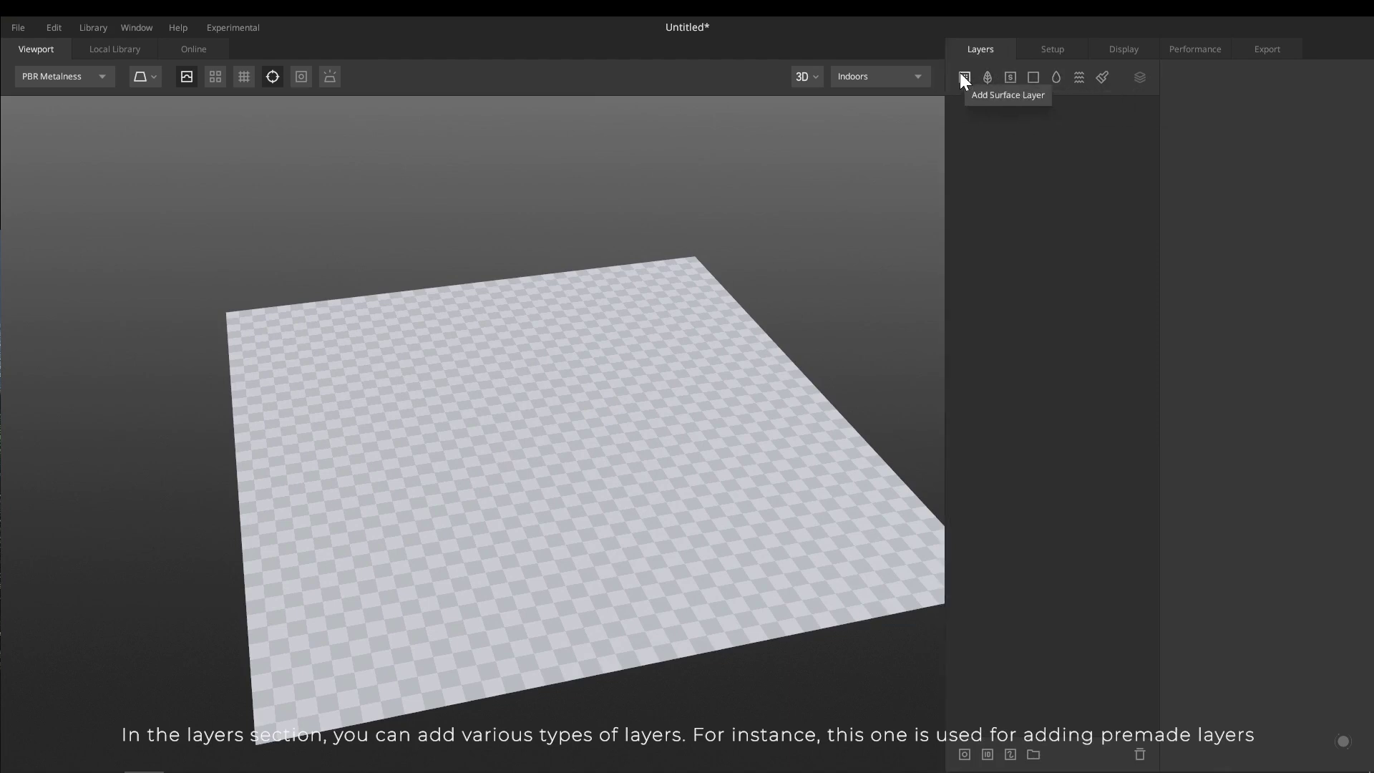
click(114, 51)
scroll(567, 203, up, 10)
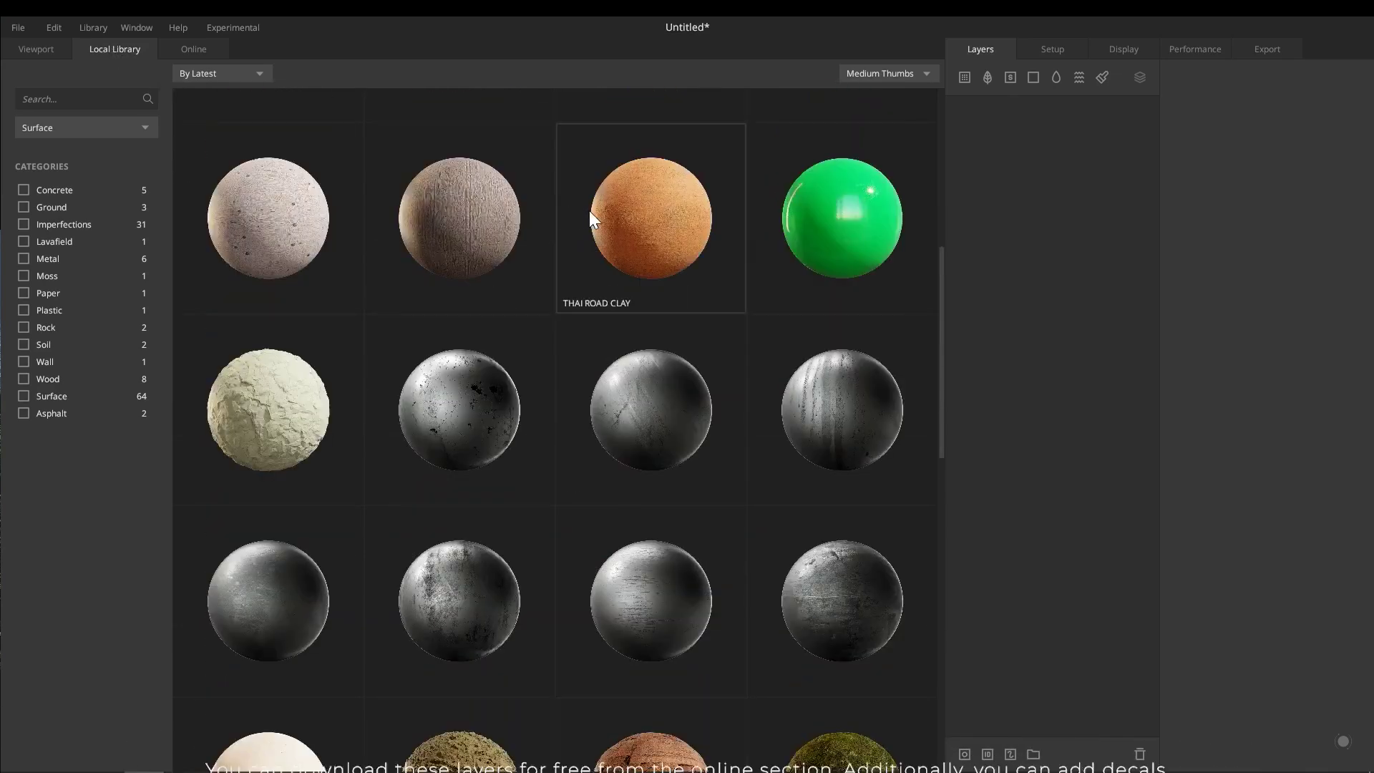
scroll(590, 214, up, 6)
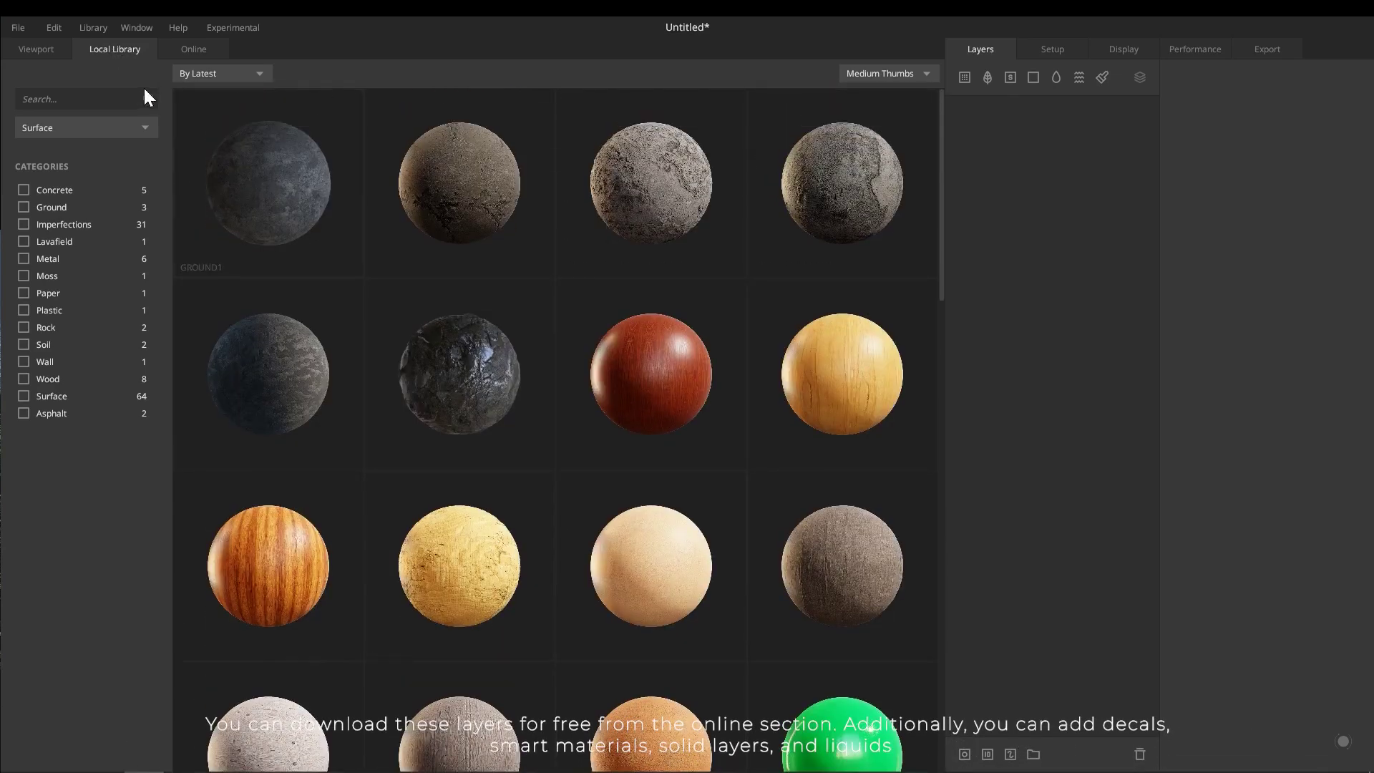
click(39, 49)
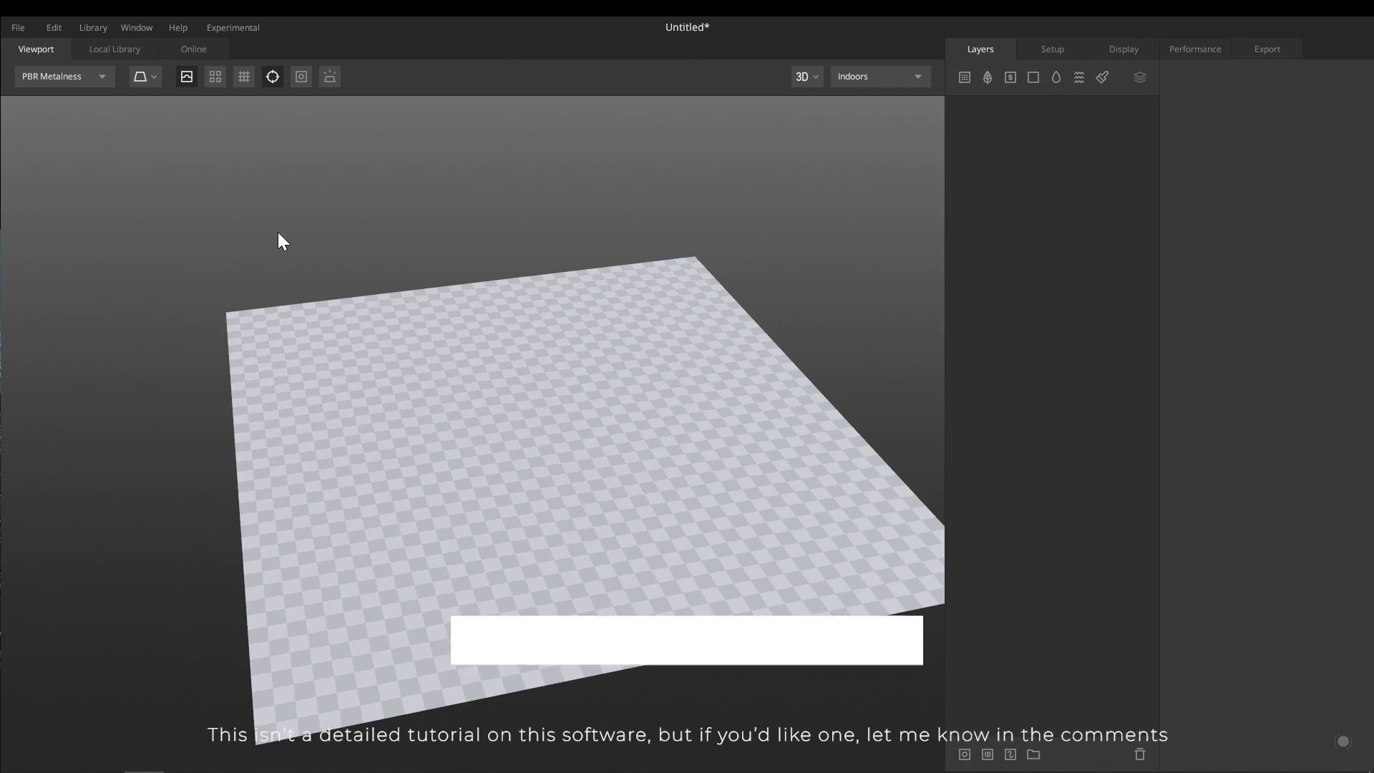
- Add the Graviard surface from the local library as the first layer of the mix
click(966, 76)
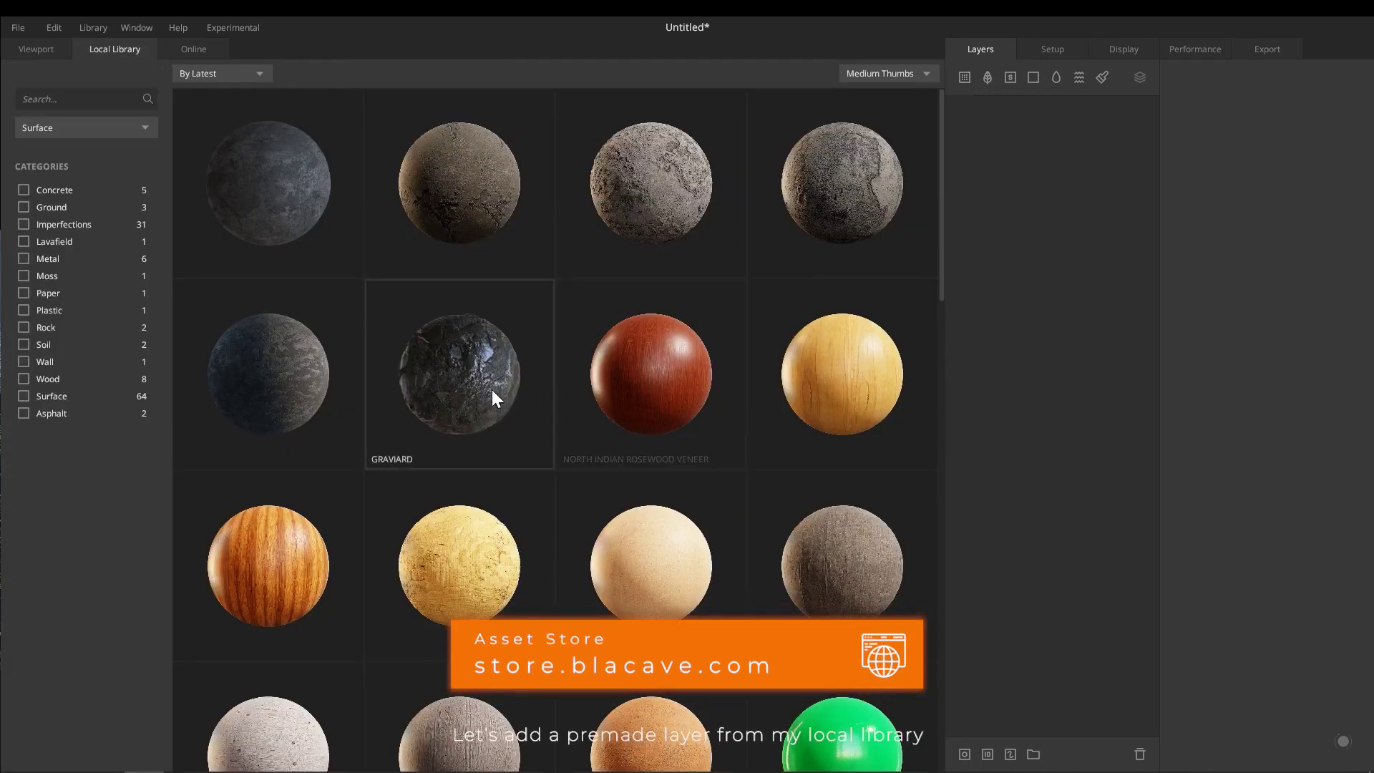
scroll(764, 562, down, 3)
scroll(781, 525, down, 9)
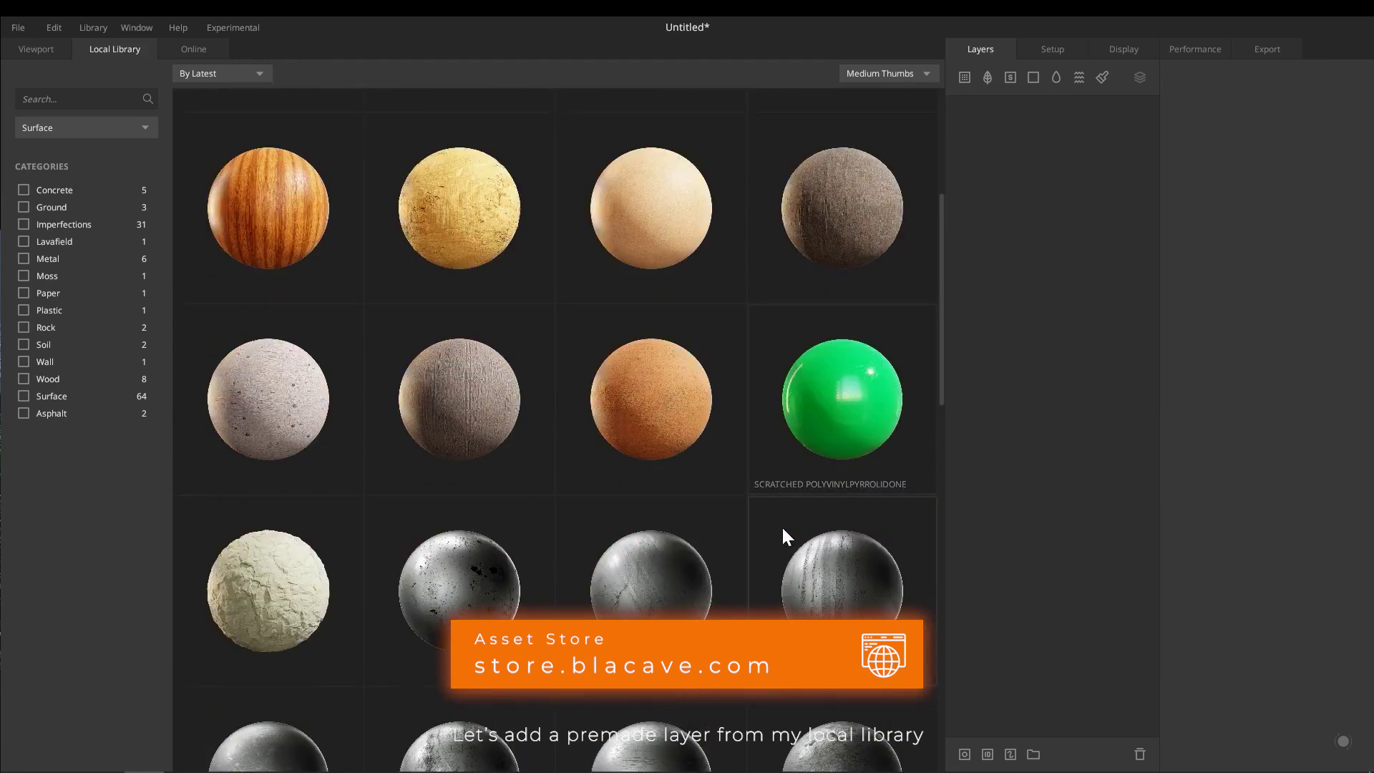
scroll(784, 525, up, 12)
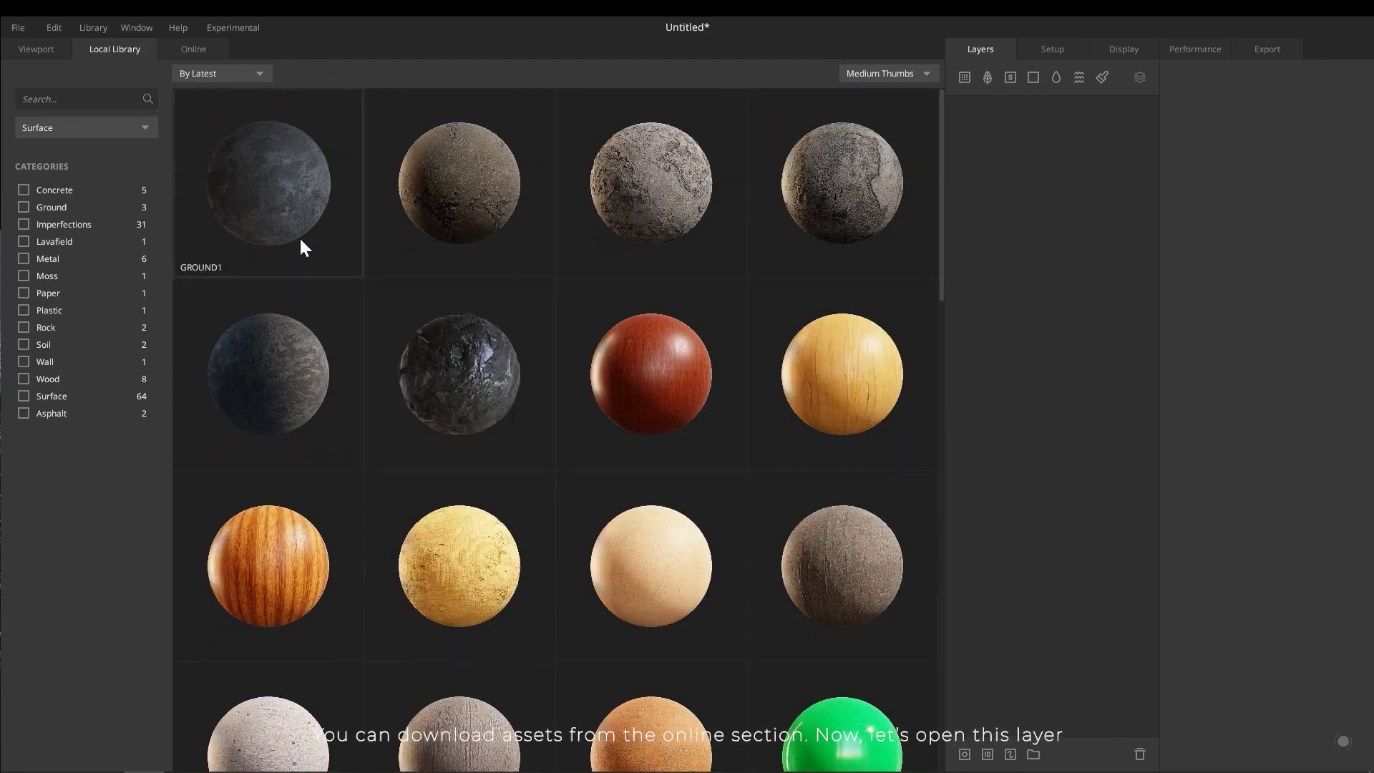
double_click(473, 360)
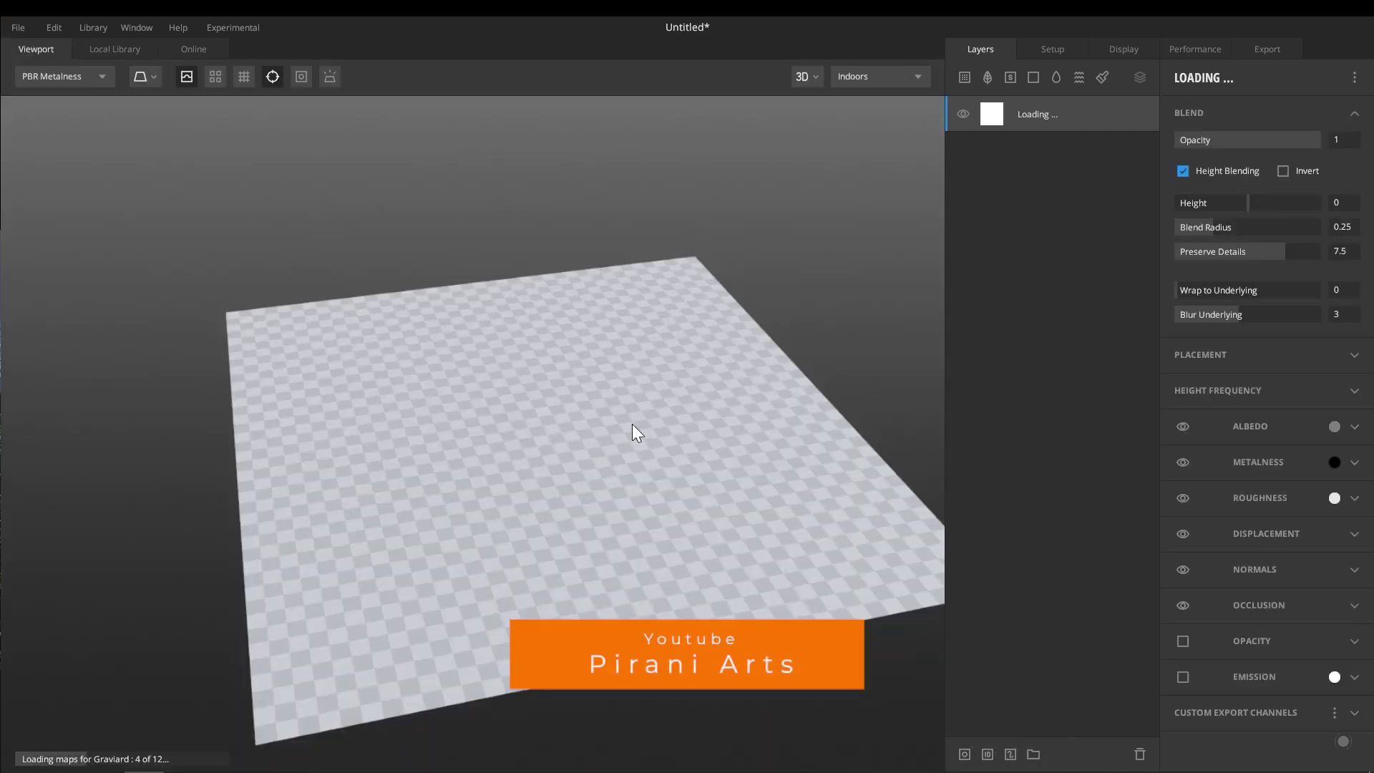
- Add the Wooden Panel surface from the local library as a layer above Graviard and delete it again
drag(653, 475, 967, 365)
scroll(586, 396, up, 5)
scroll(429, 415, down, 5)
click(964, 80)
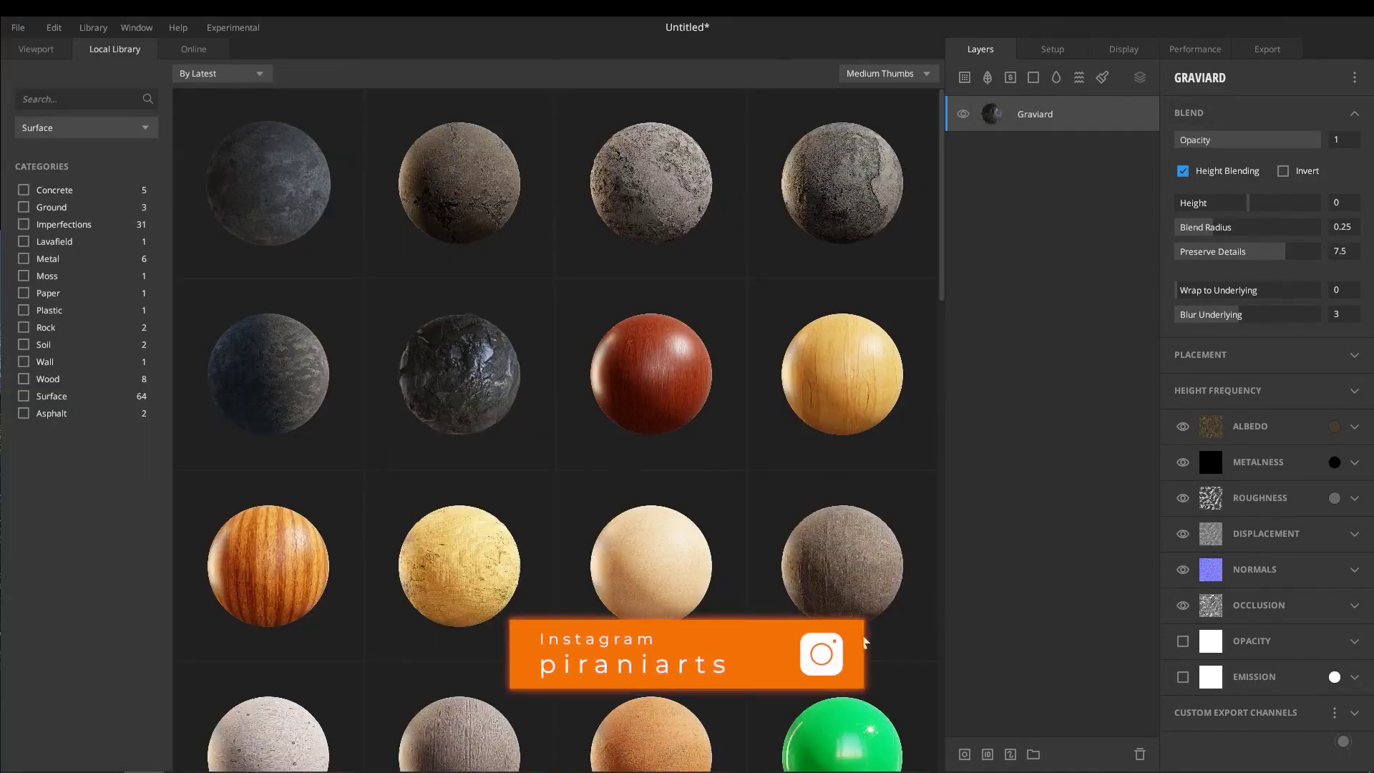
click(878, 588)
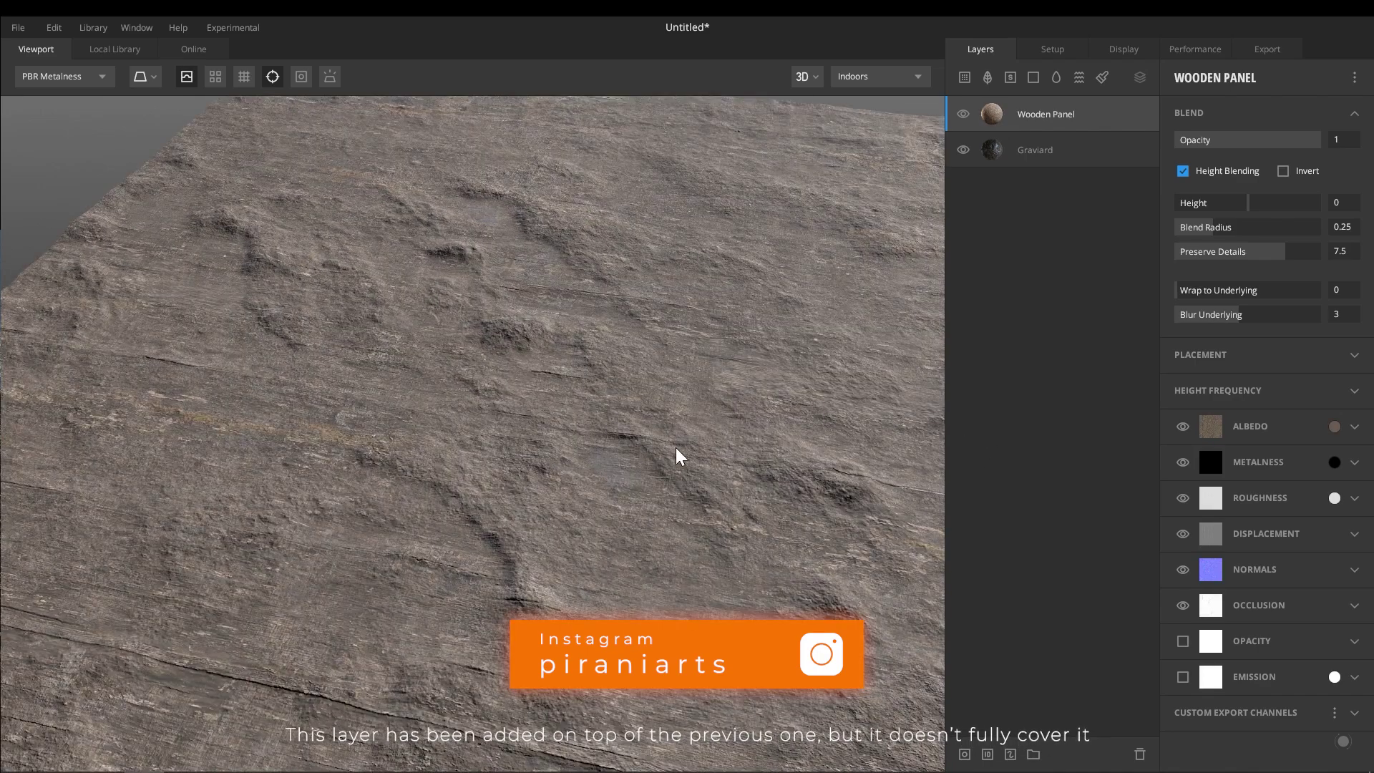
drag(676, 455, 766, 435)
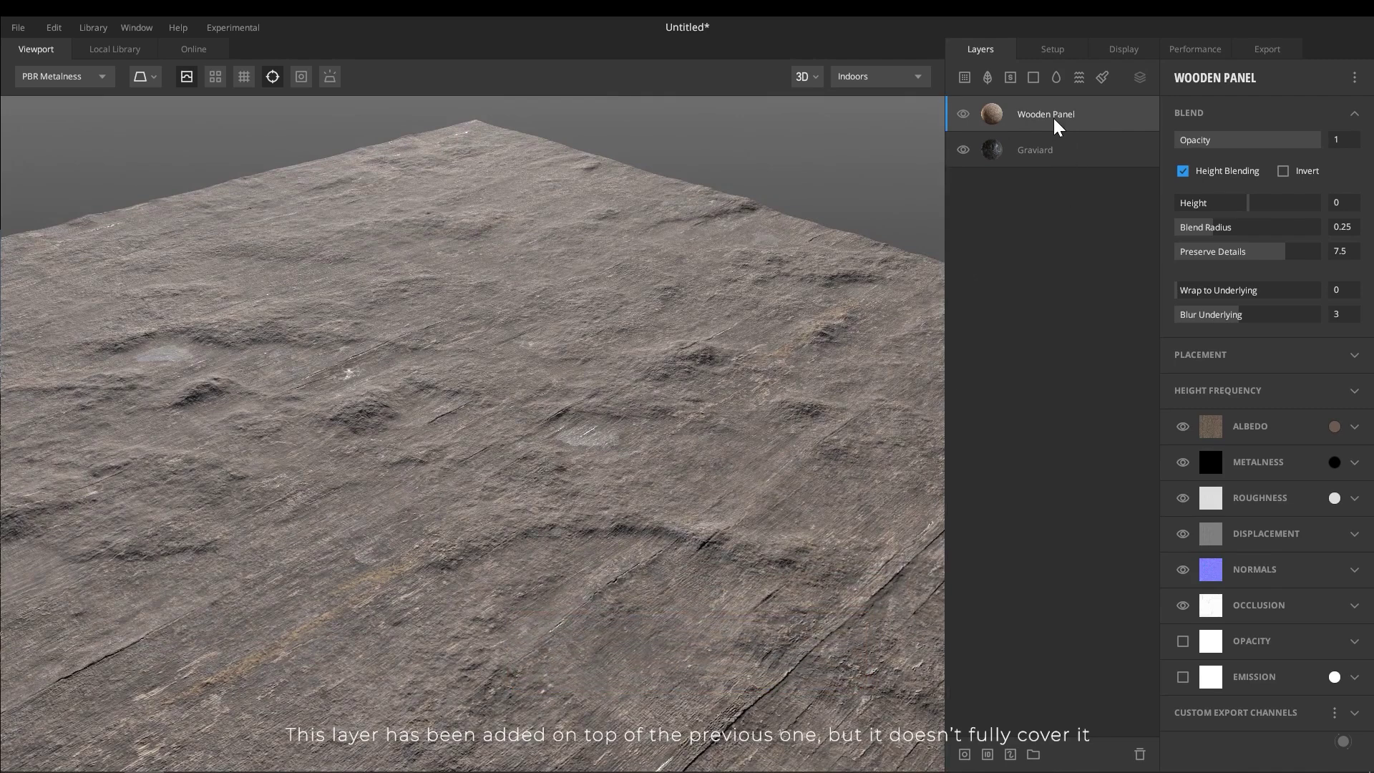
key(Delete)
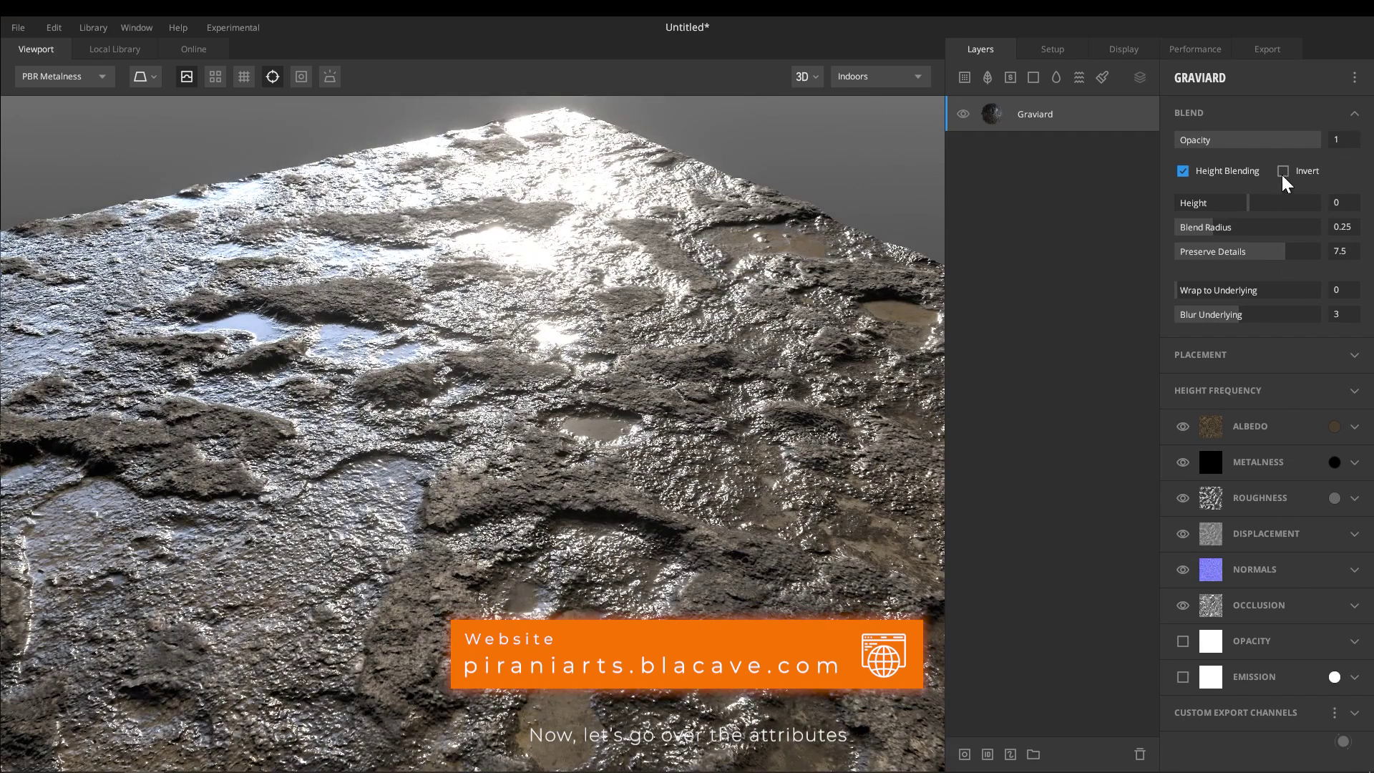
- Try out height and blend radius on the Graviard layer, ending with height 0.199 and blend radius reset to 0.25
mouse_move(1247, 200)
mouse_down()
mouse_move(1273, 206)
mouse_move(1235, 201)
mouse_up()
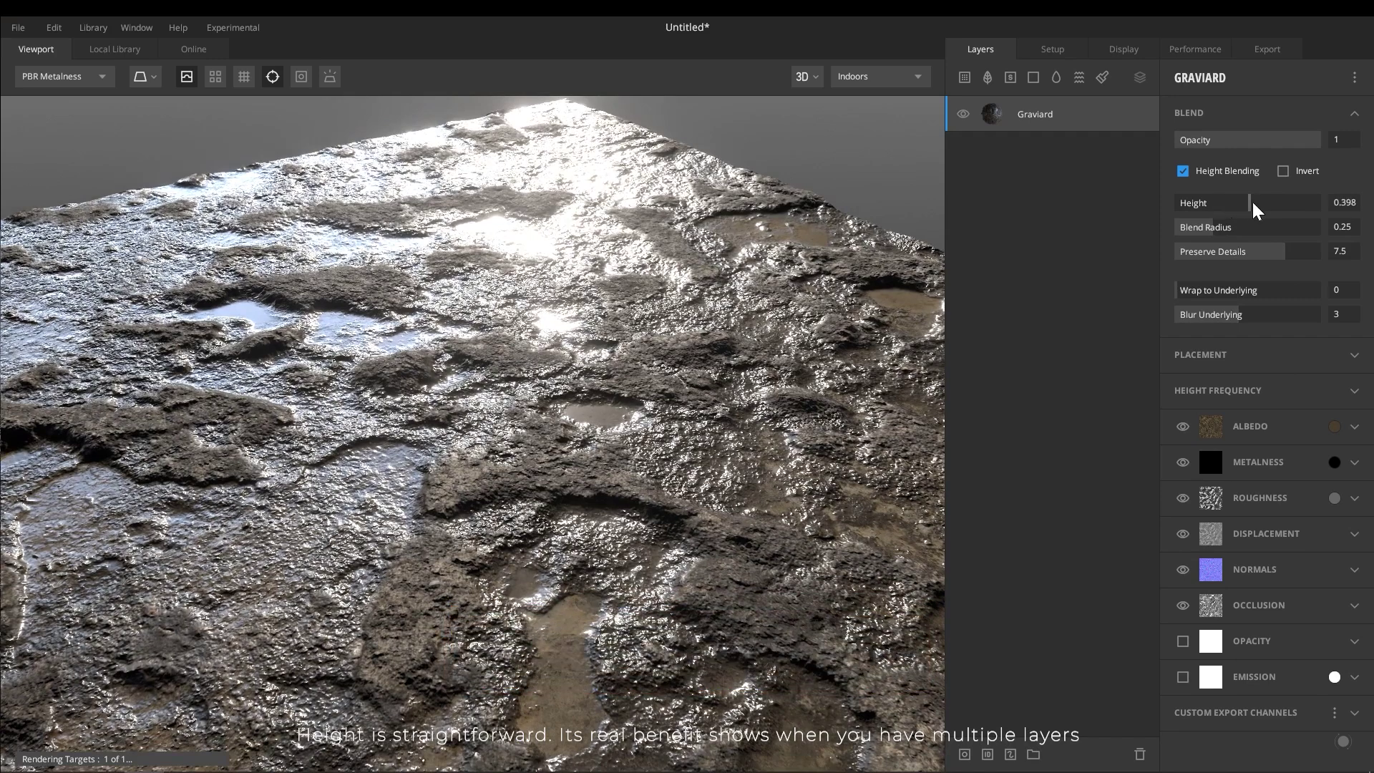
click(1275, 203)
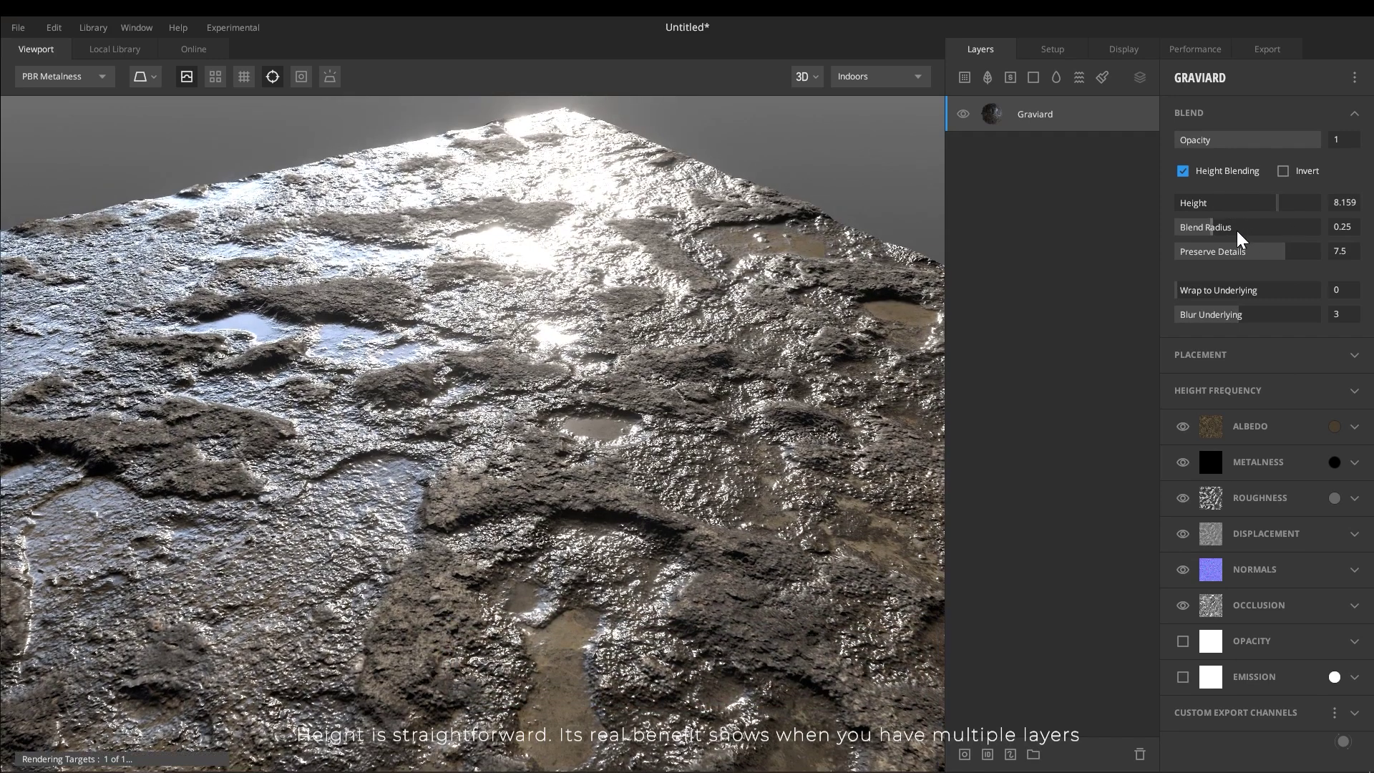
mouse_move(1222, 226)
mouse_down()
mouse_move(1294, 229)
mouse_move(1283, 236)
mouse_up()
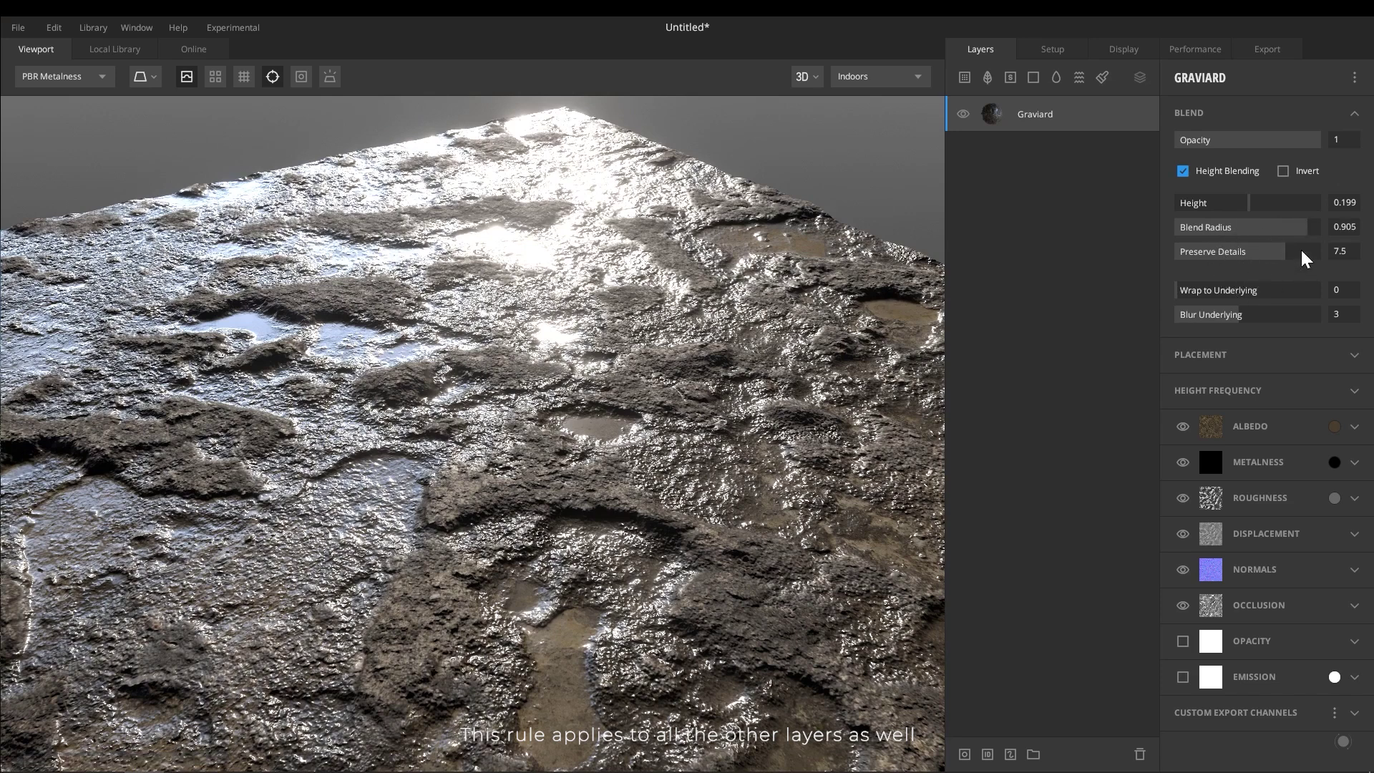
double_click(1295, 227)
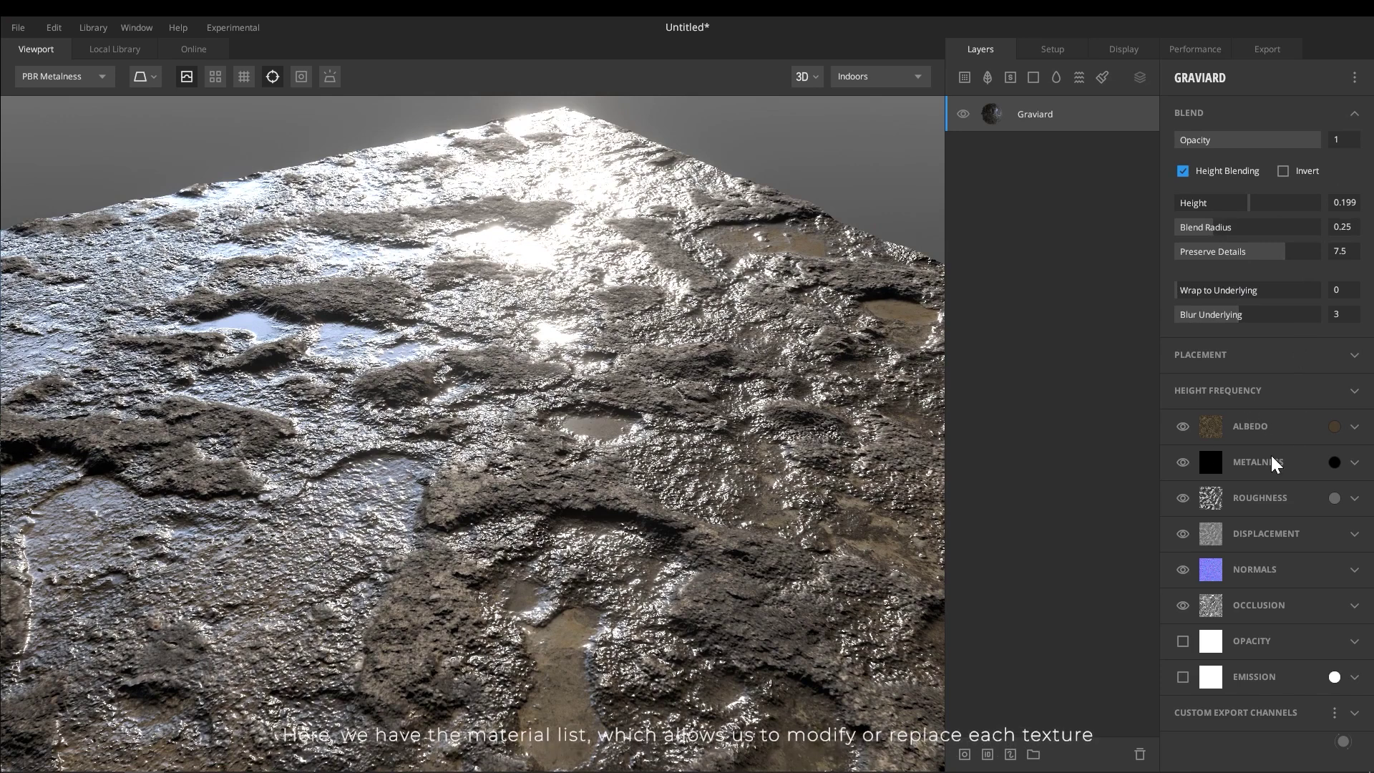
- Raise the contrast of the Graviard layer's albedo to about 1.234 after trying stronger values
click(1266, 428)
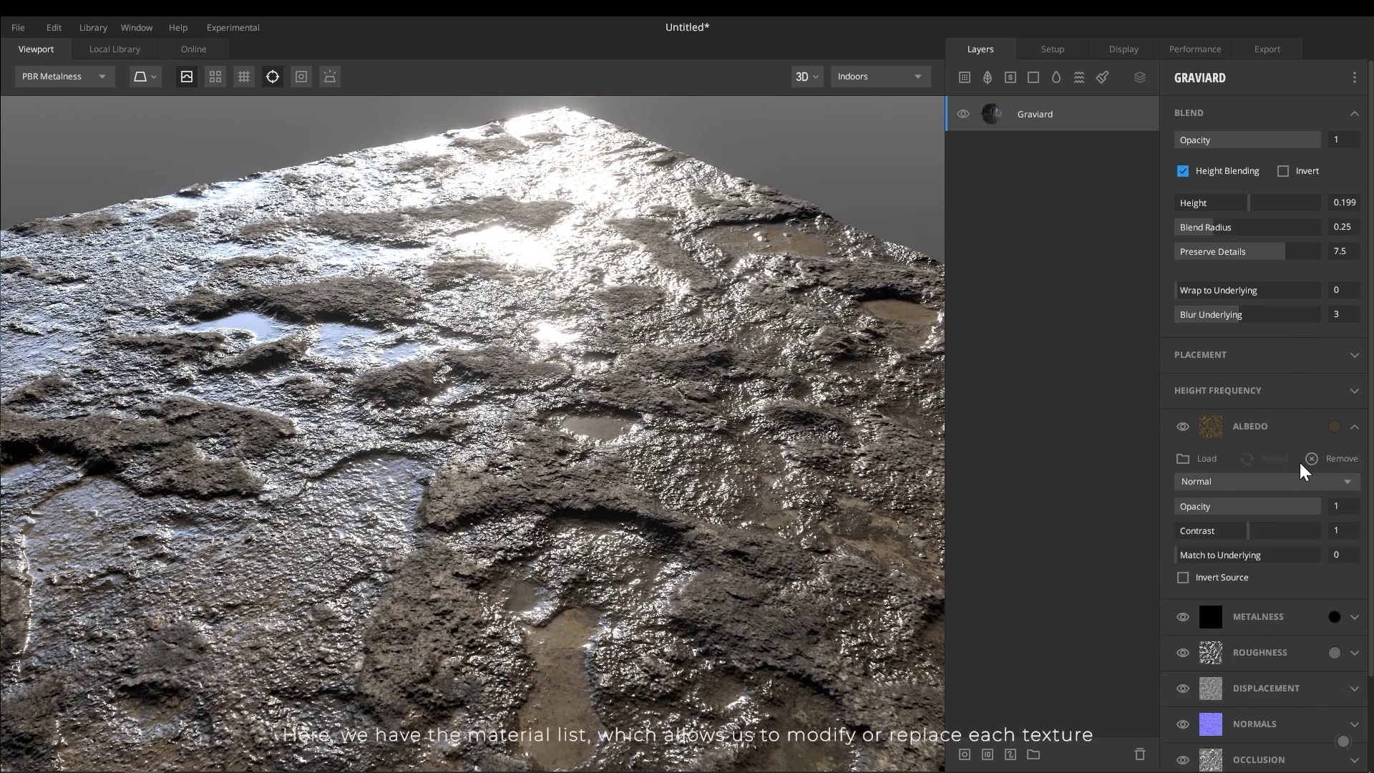
scroll(1298, 472, down, 1)
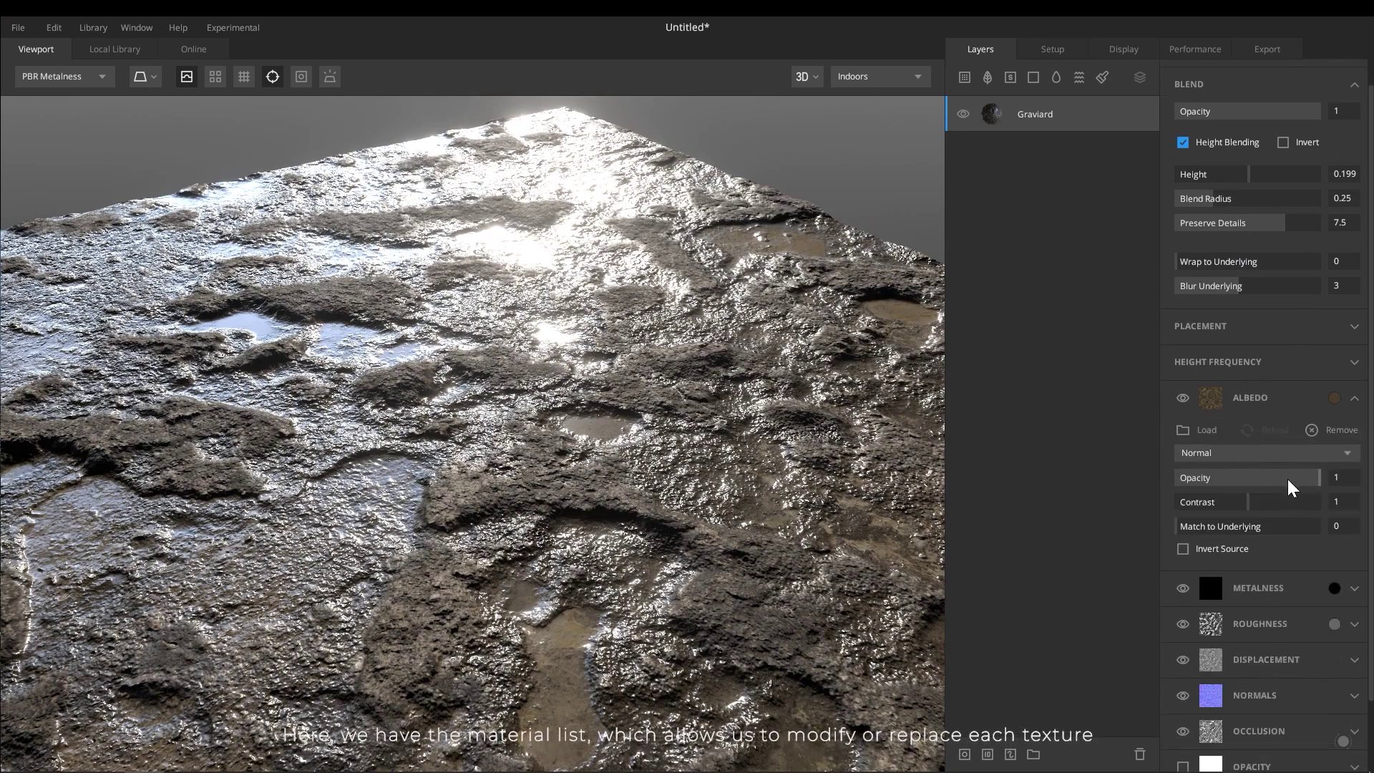
drag(1257, 502, 1280, 505)
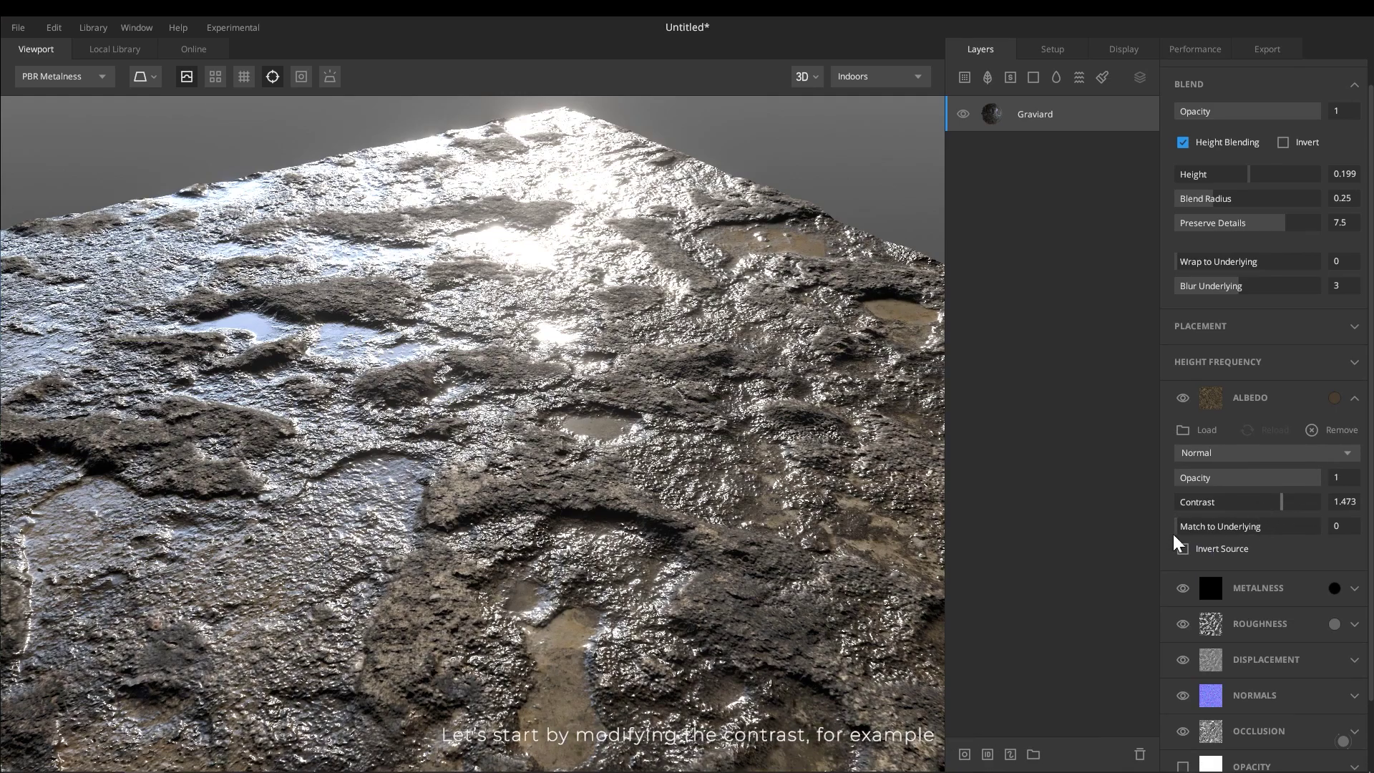
drag(529, 657, 512, 497)
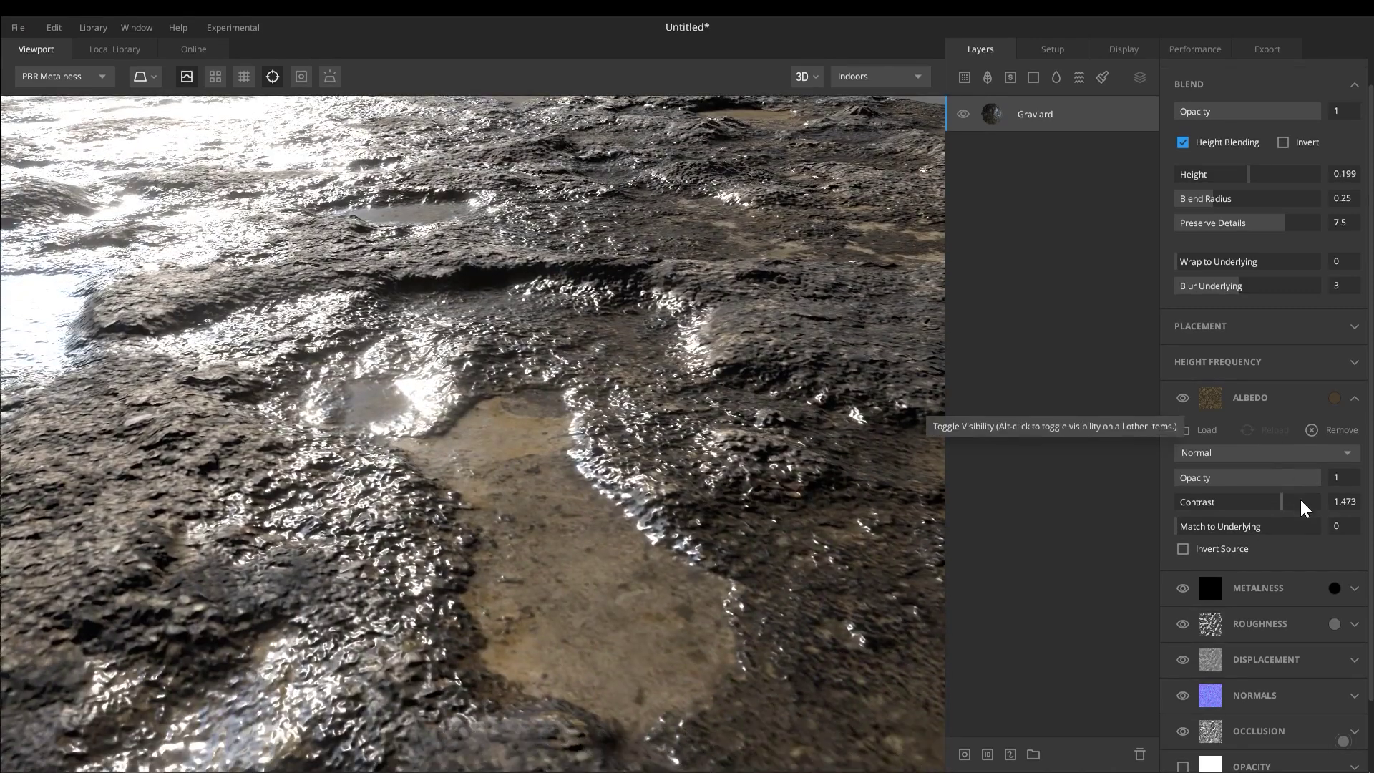
drag(1300, 506, 1306, 502)
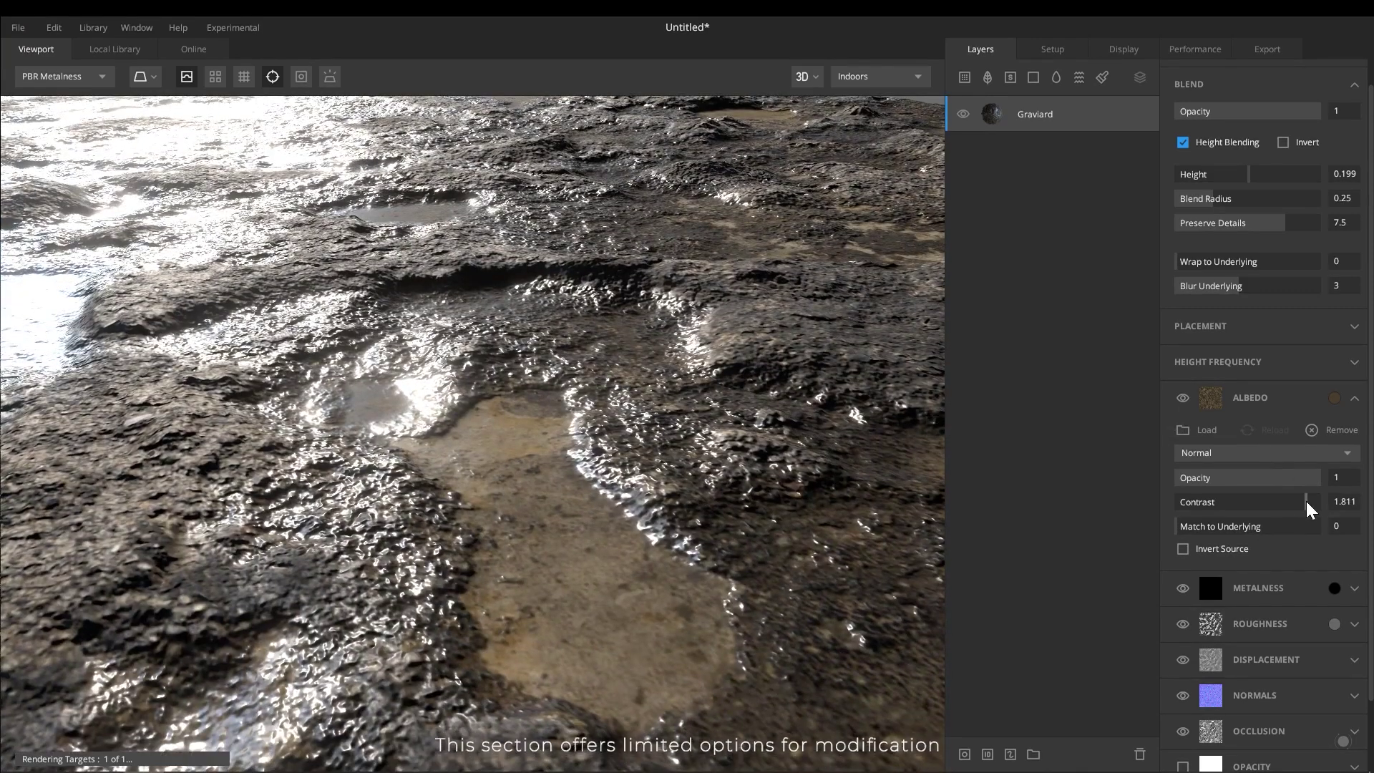
click(1264, 509)
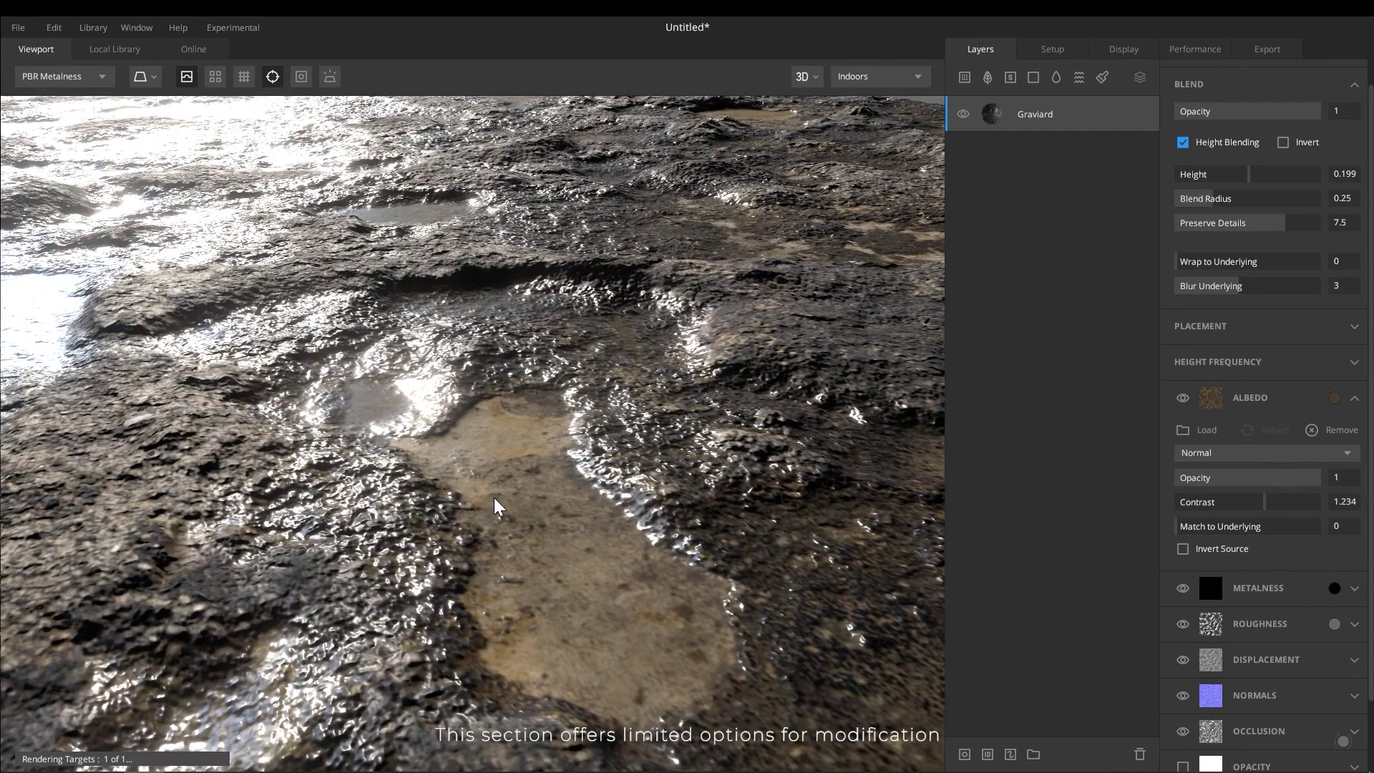
- Add a solid layer above the Graviard layer and check how it covers the plane
drag(520, 478, 551, 491)
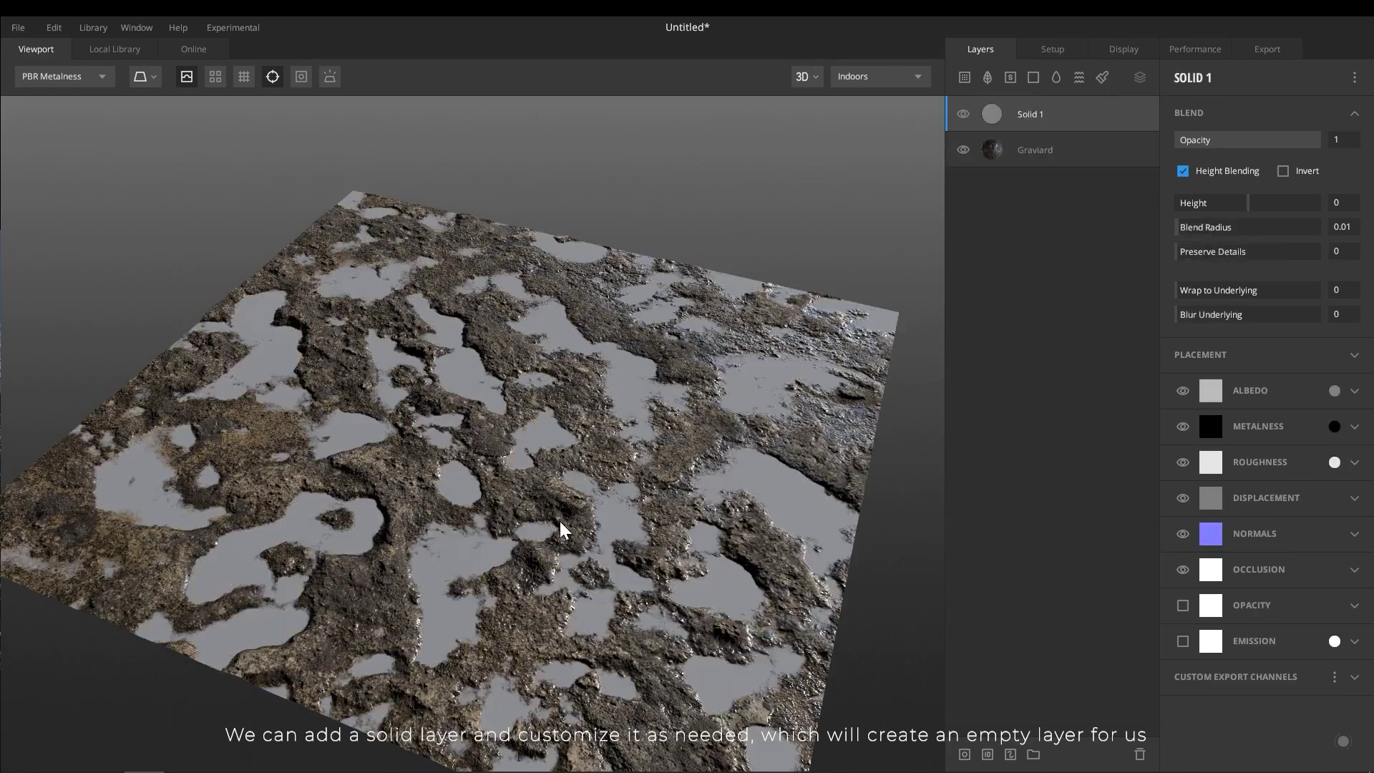
drag(546, 535, 650, 435)
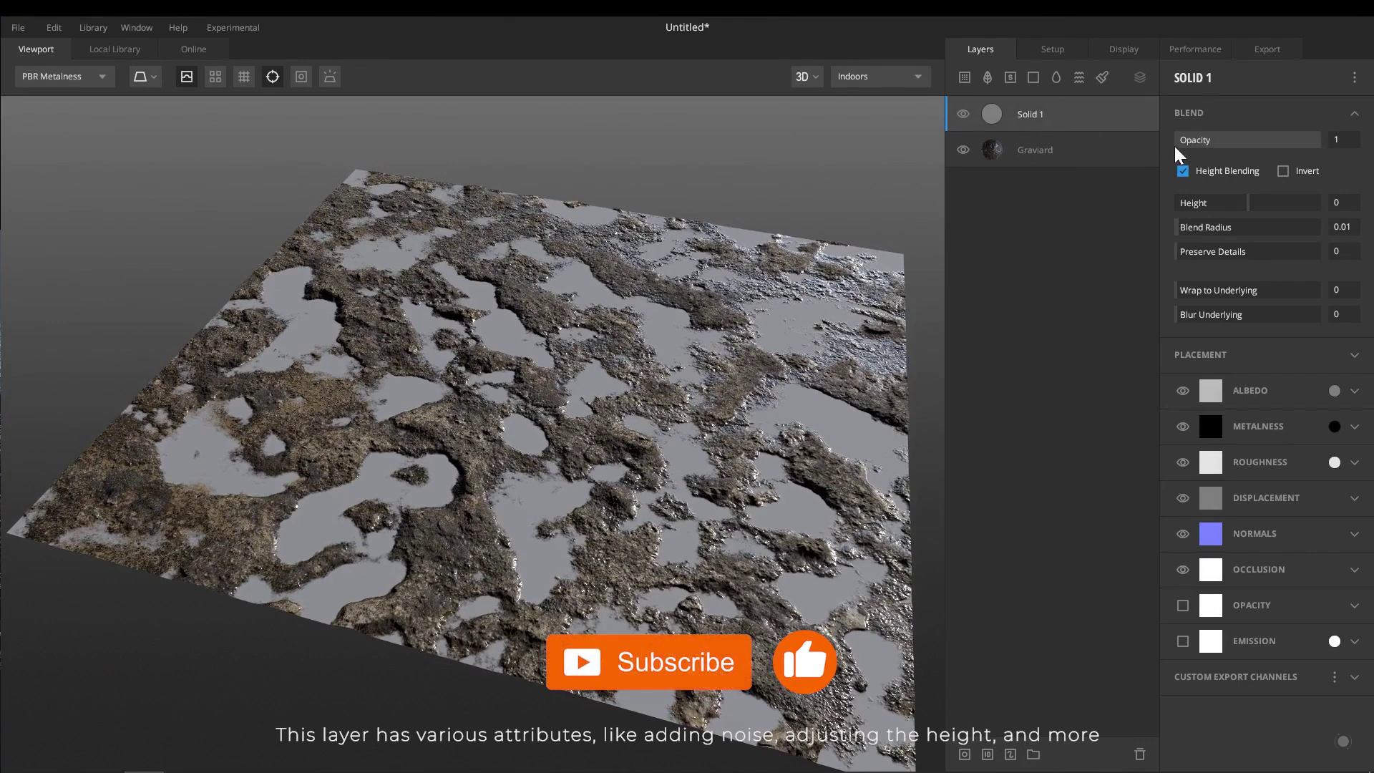
- Try out the solid layer's height at 4.876 to cover the ground, and lower it to -0.299 to expose the Graviard layer
drag(1259, 209, 1284, 215)
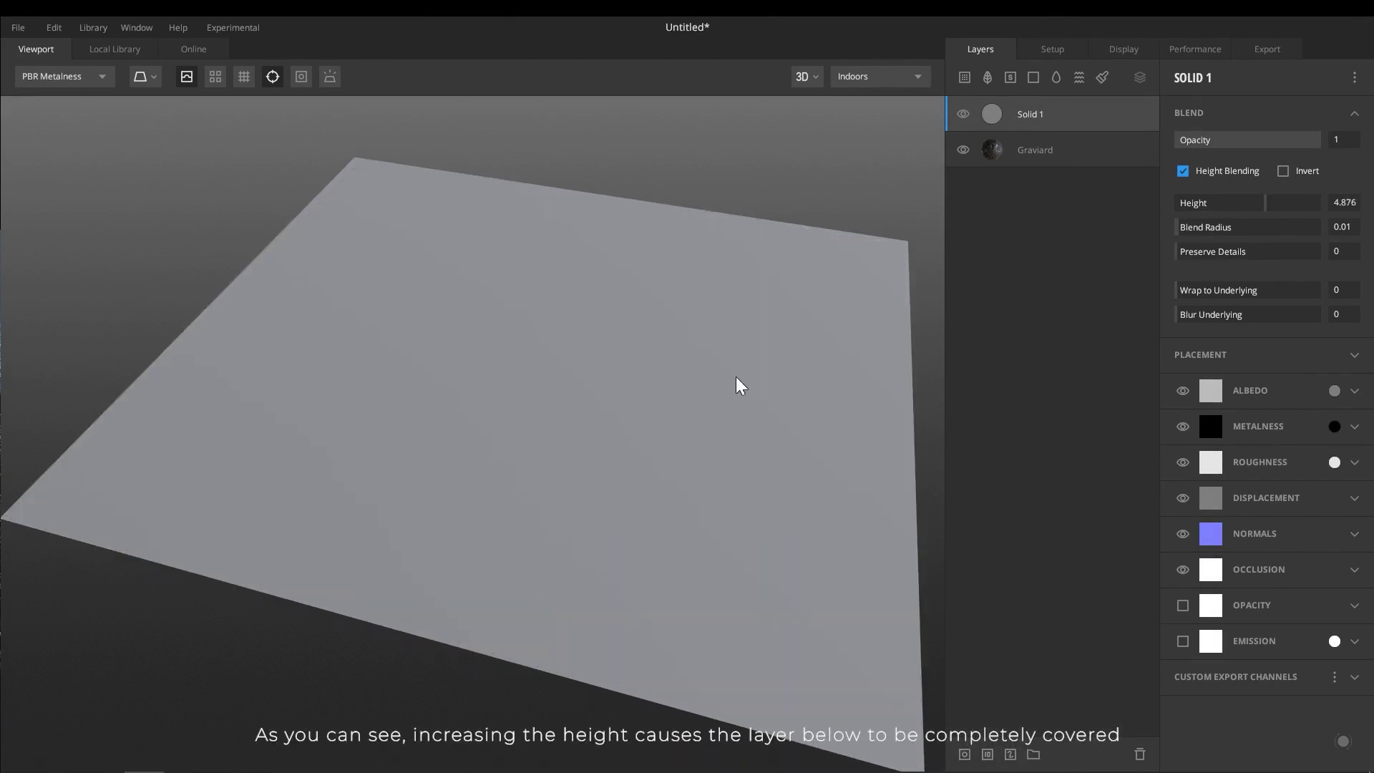
drag(741, 439, 612, 304)
drag(593, 350, 583, 426)
drag(665, 381, 674, 337)
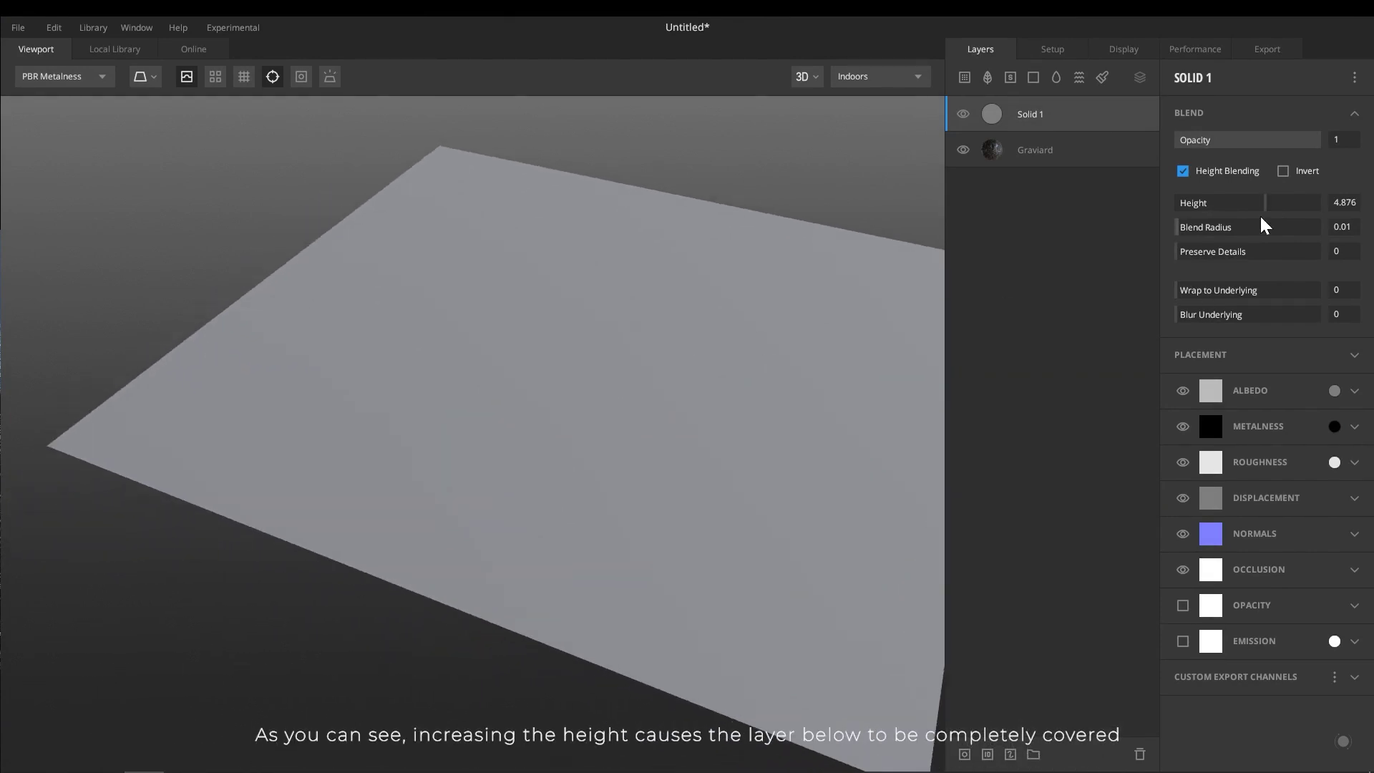
drag(1252, 210, 1247, 206)
drag(572, 458, 719, 457)
scroll(719, 457, up, 2)
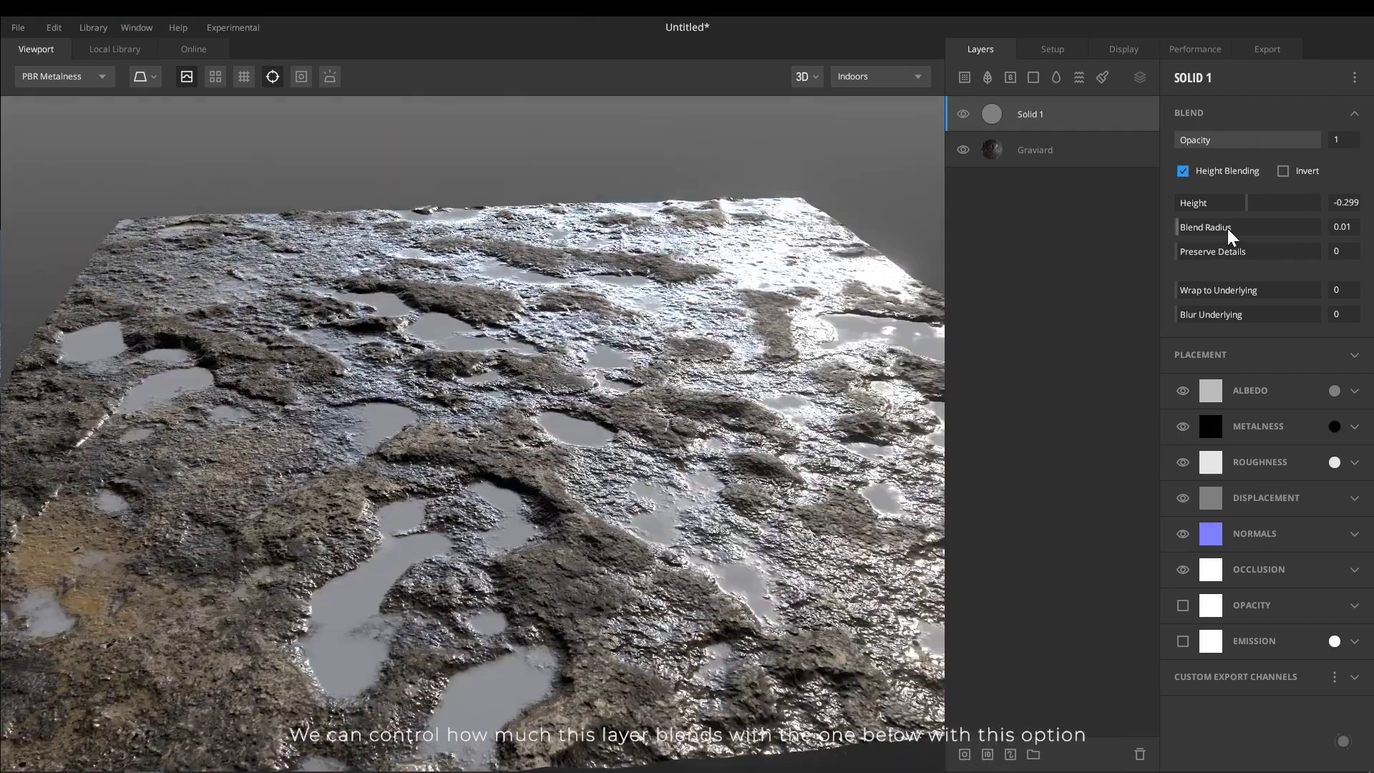
- Raise the solid layer's blend radius to 0.343 and check how it blends with the ground
drag(1219, 231, 1226, 227)
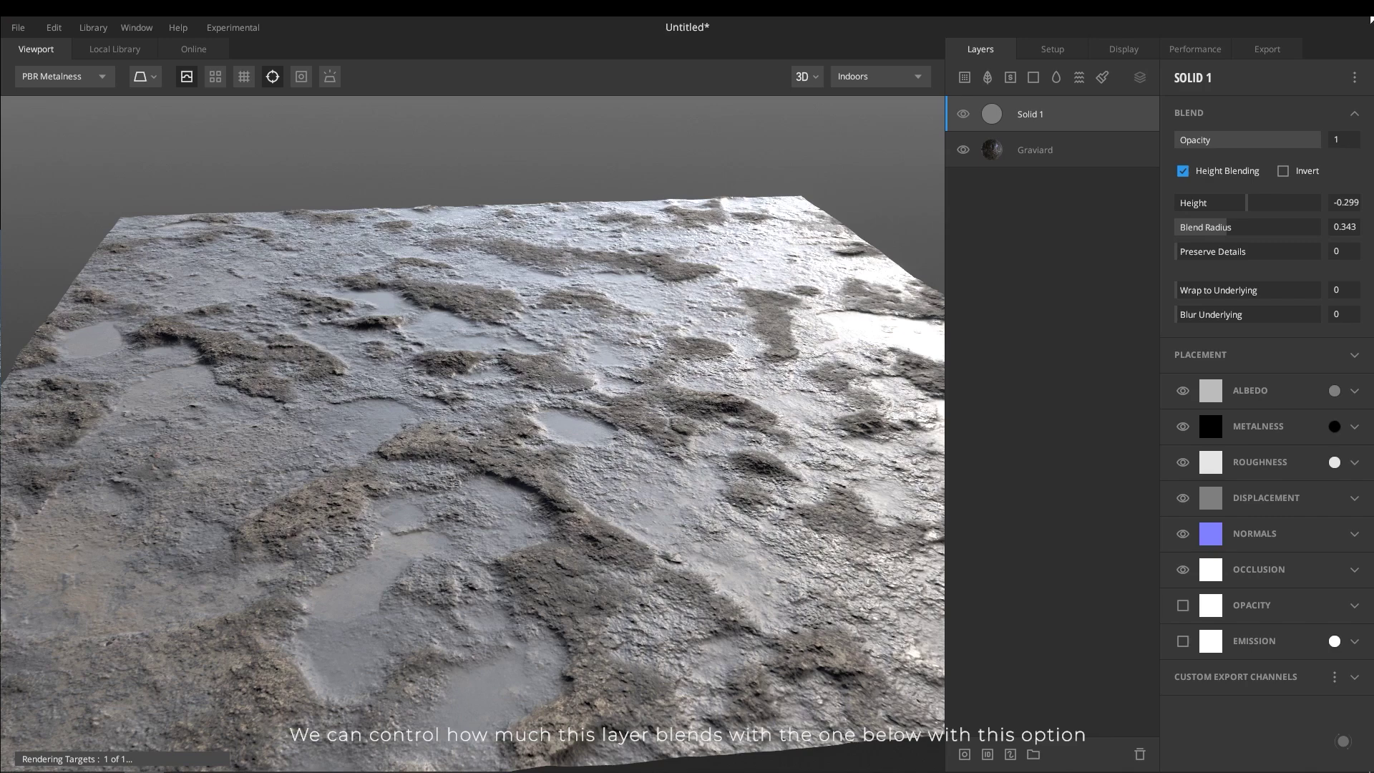
scroll(593, 486, down, 3)
mouse_move(613, 475)
mouse_down()
mouse_move(429, 522)
mouse_move(426, 489)
mouse_move(525, 457)
mouse_move(591, 472)
mouse_up()
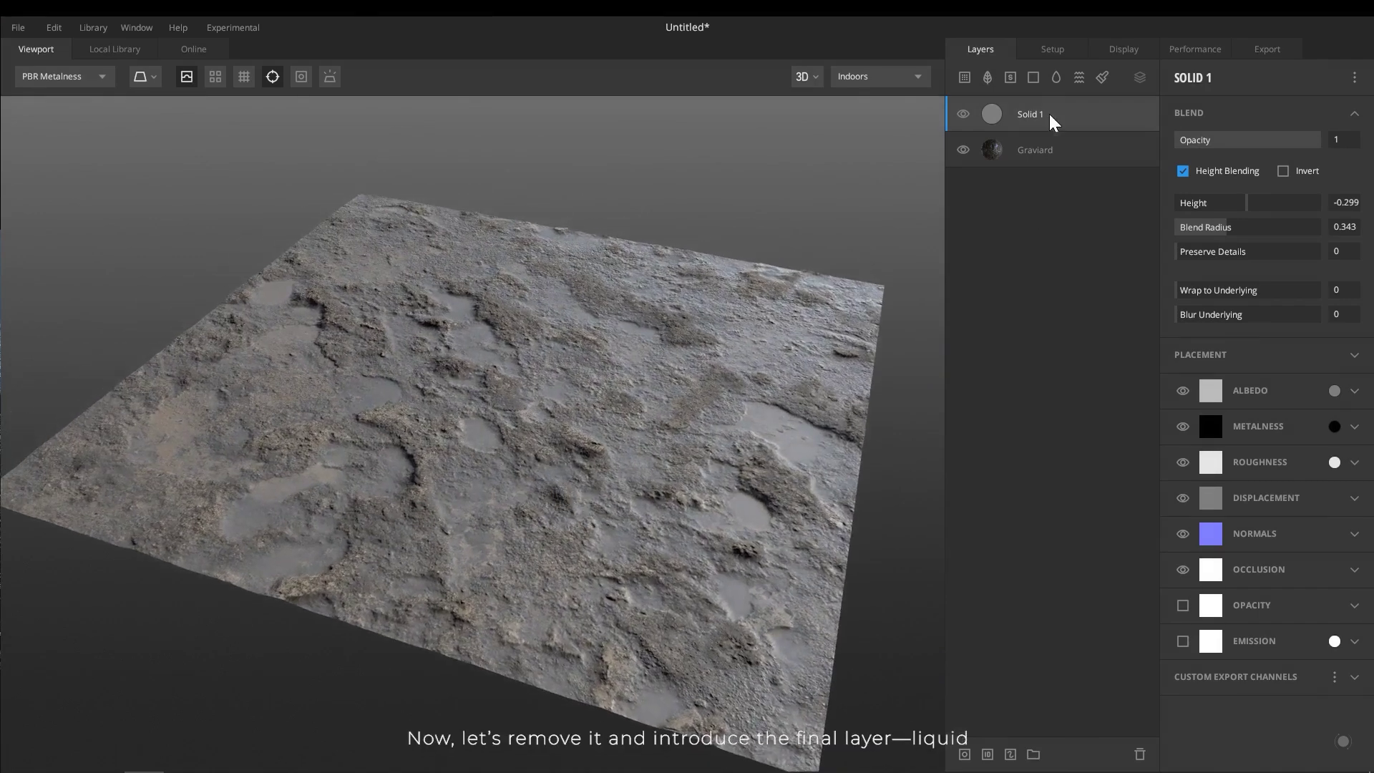
- Delete the solid layer and add a liquid layer above the Graviard layer
key(Delete)
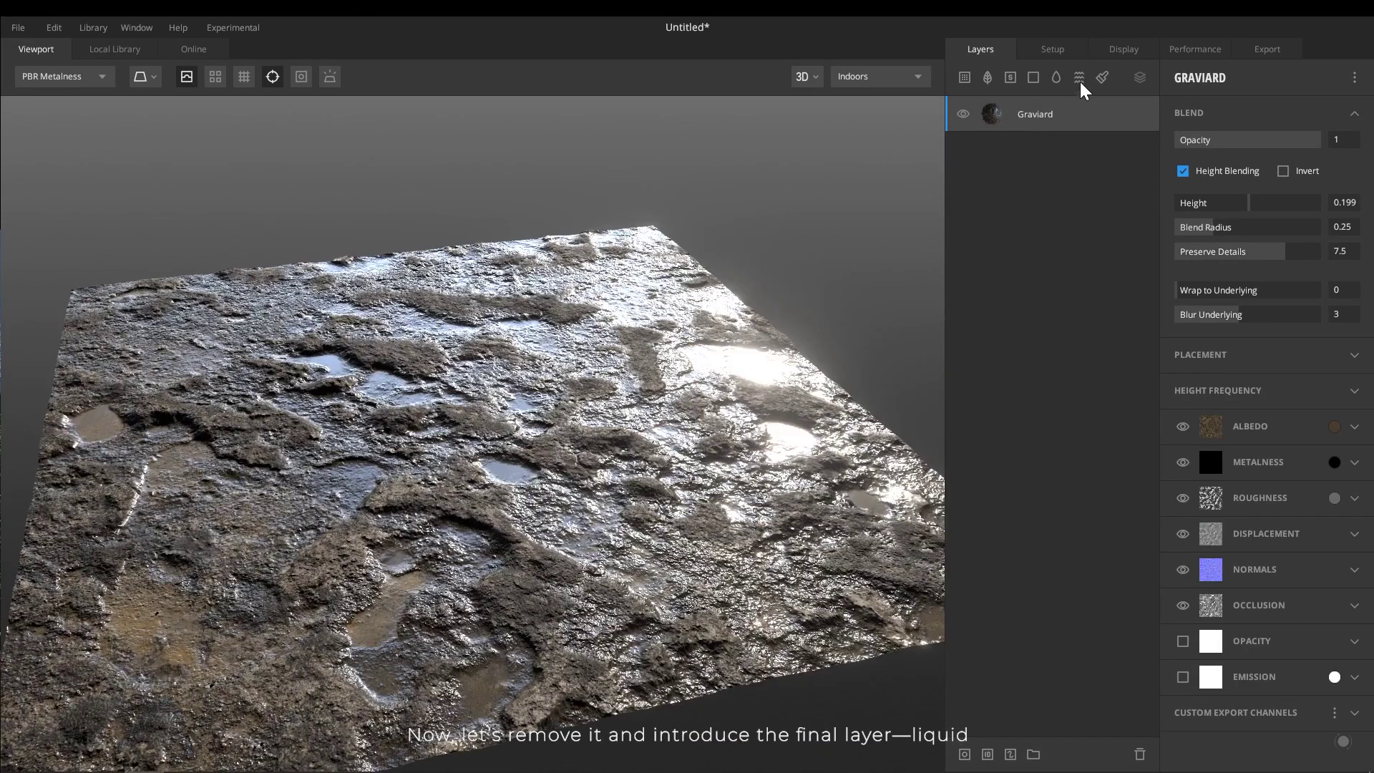
click(1079, 78)
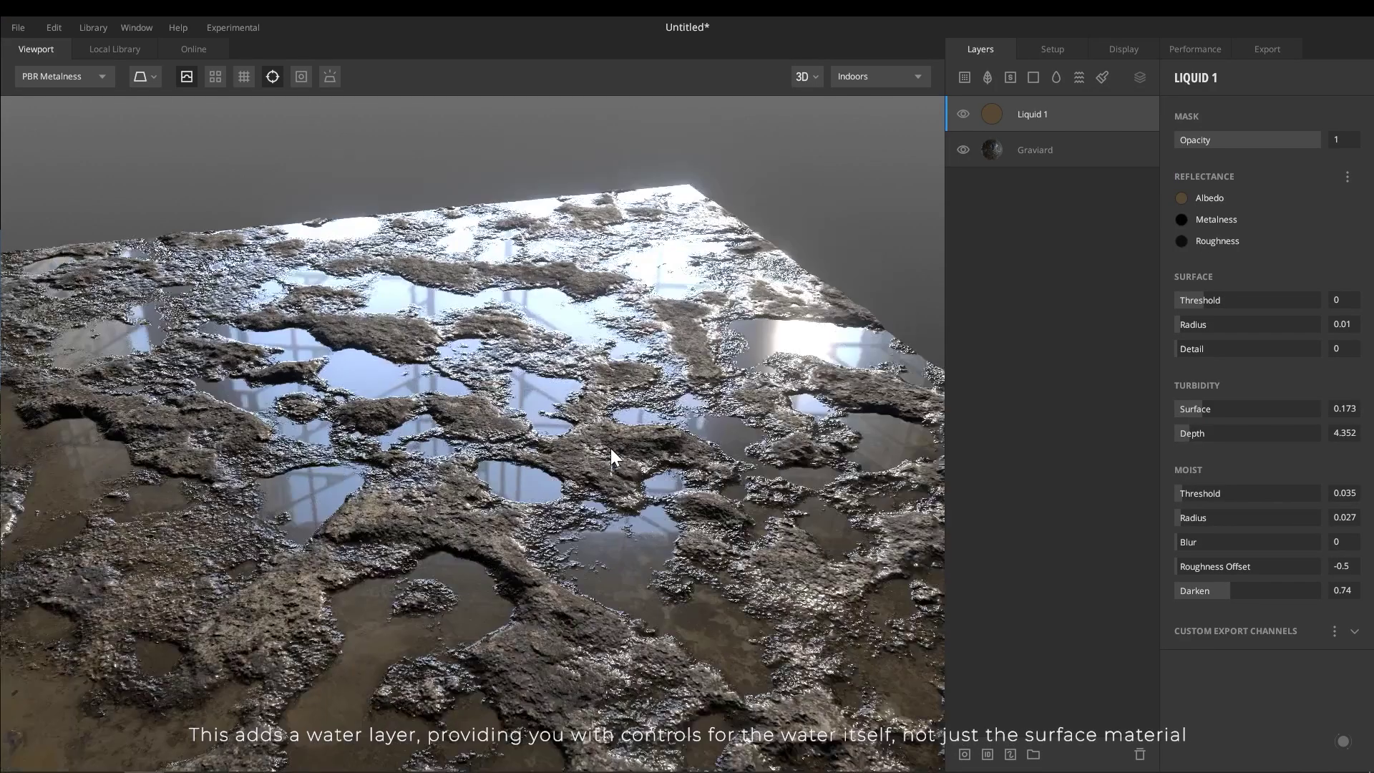
drag(611, 449, 501, 476)
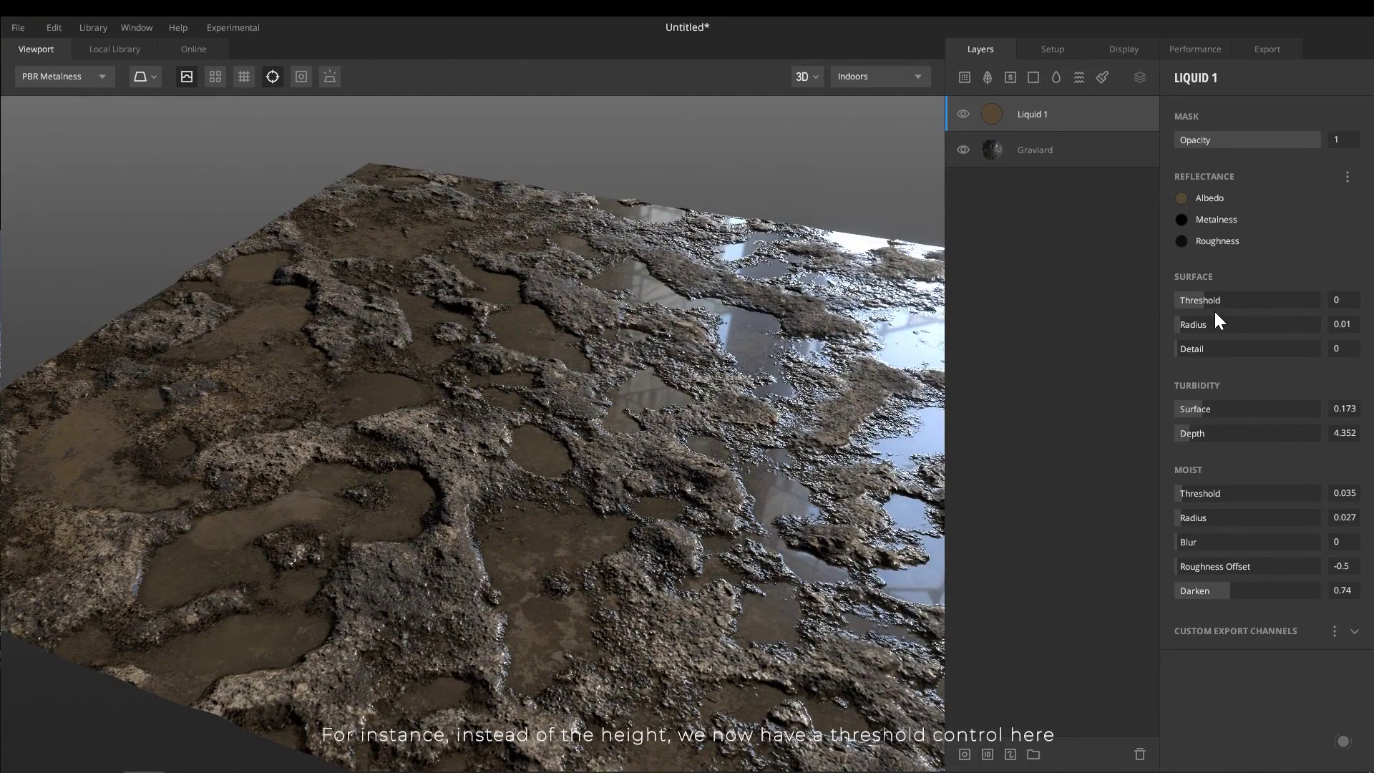
- Try a surface threshold of 3.94 on the liquid layer, and lower it to -1.411 so little water covers the ground
click(1255, 299)
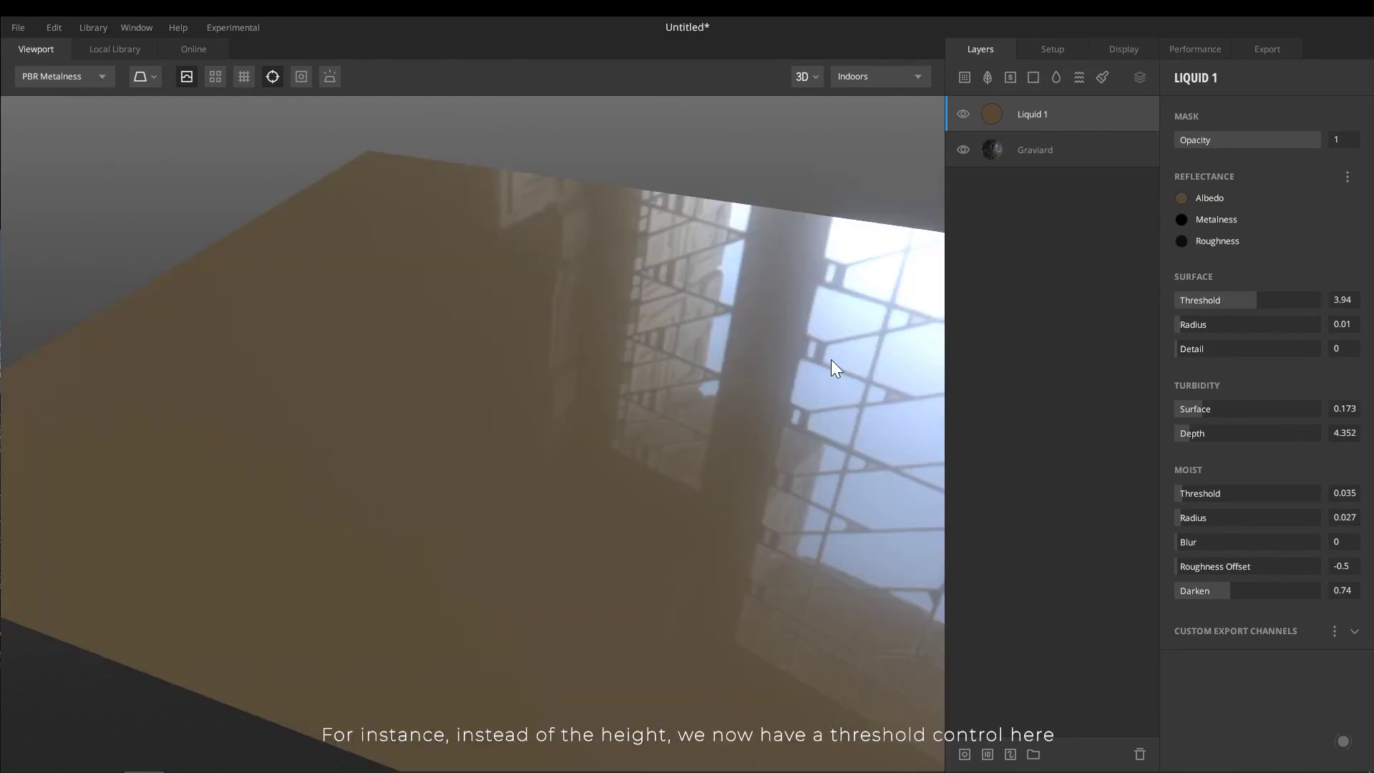
scroll(487, 412, down, 5)
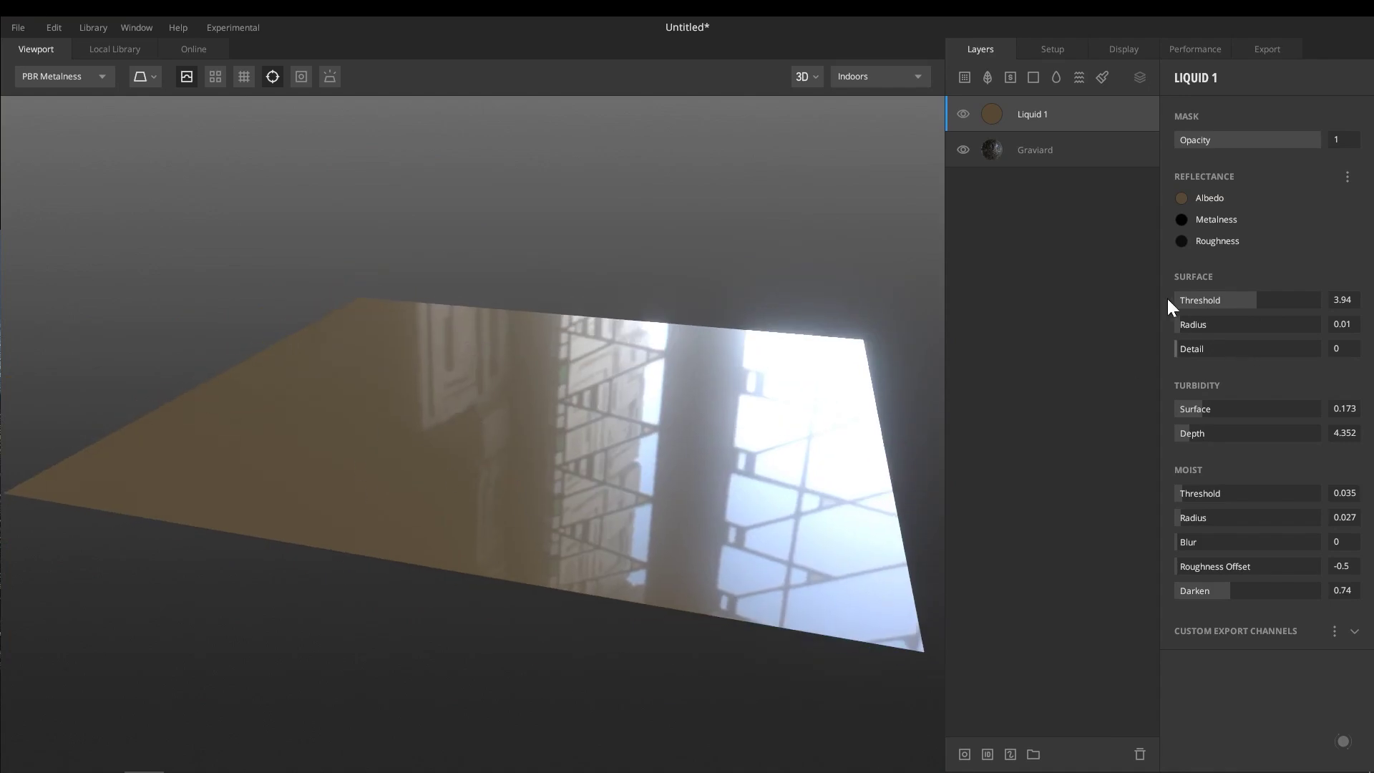
click(1183, 300)
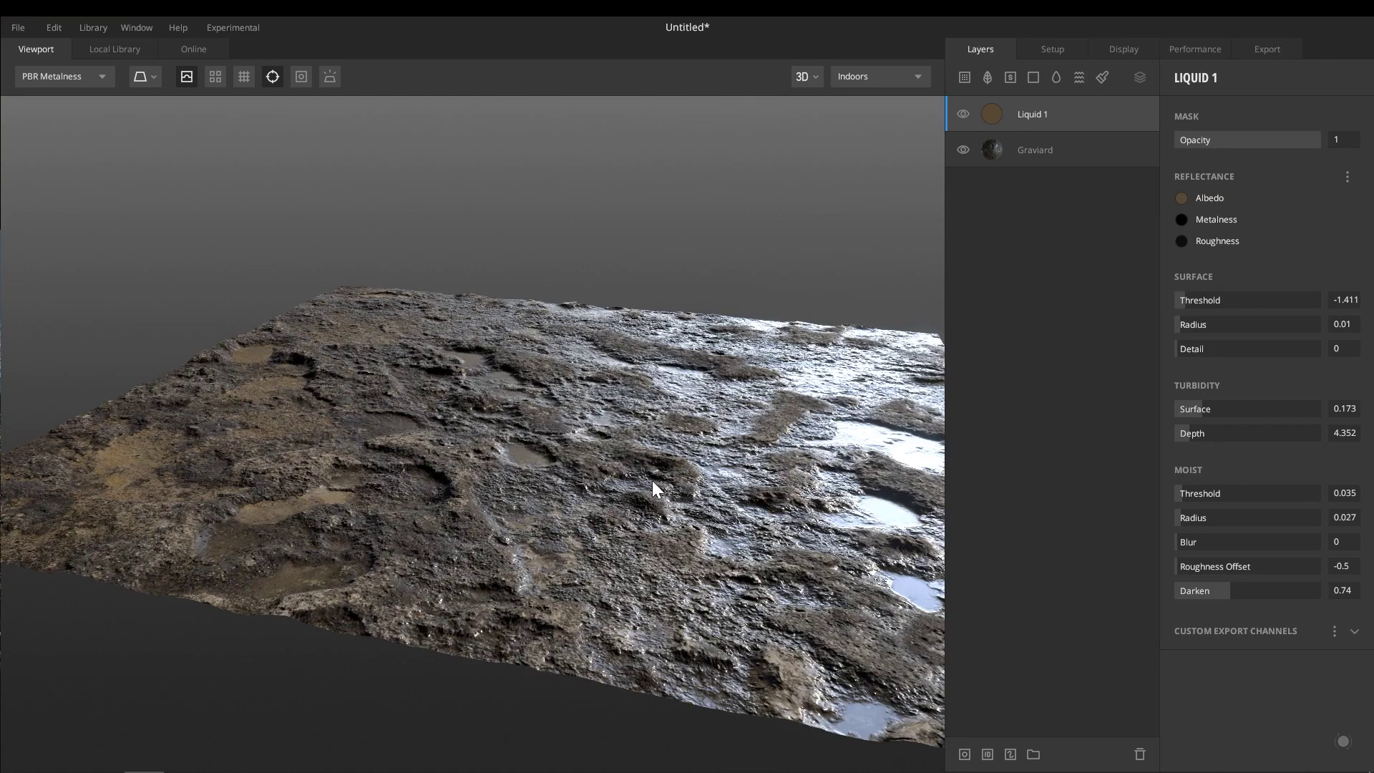
scroll(644, 484, up, 3)
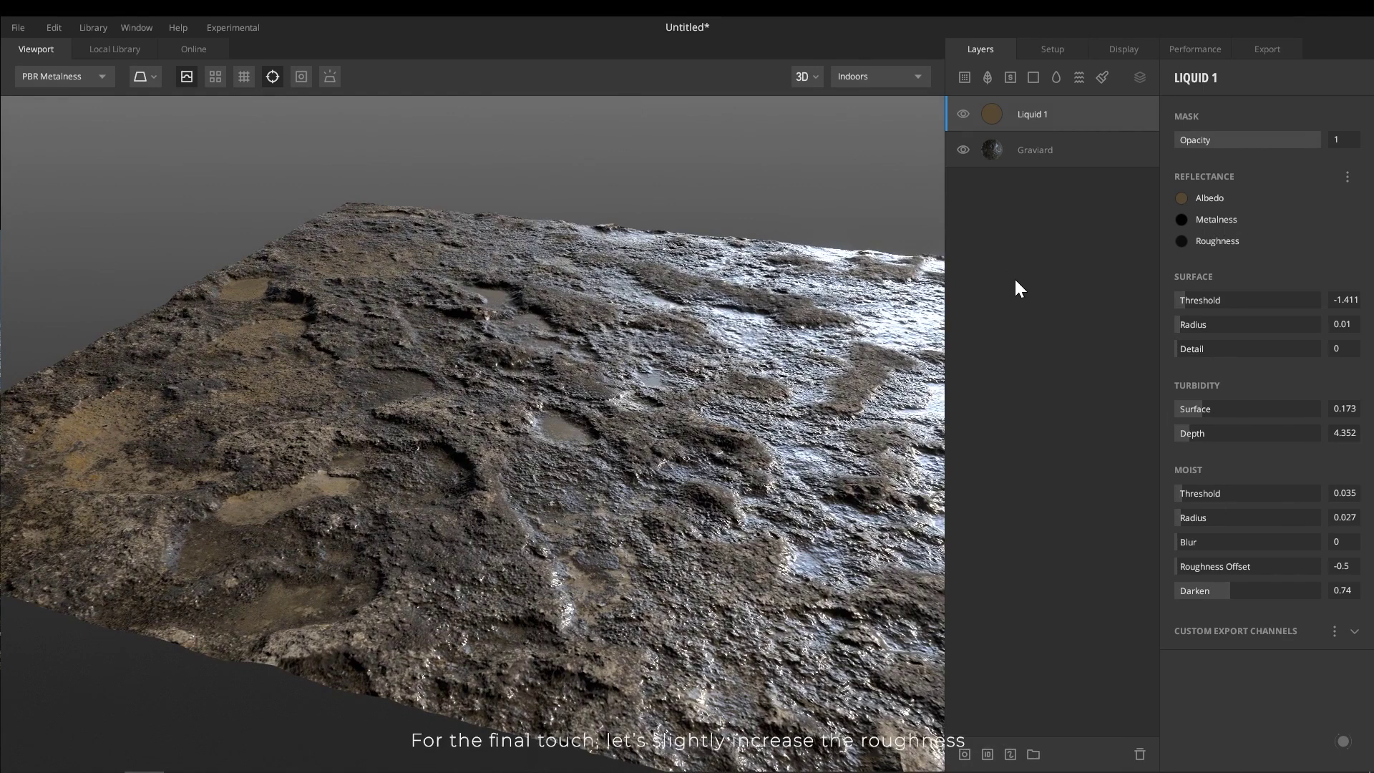
- Set the liquid layer's roughness colour to mid-gray 949494 and check the surface up close
click(1181, 241)
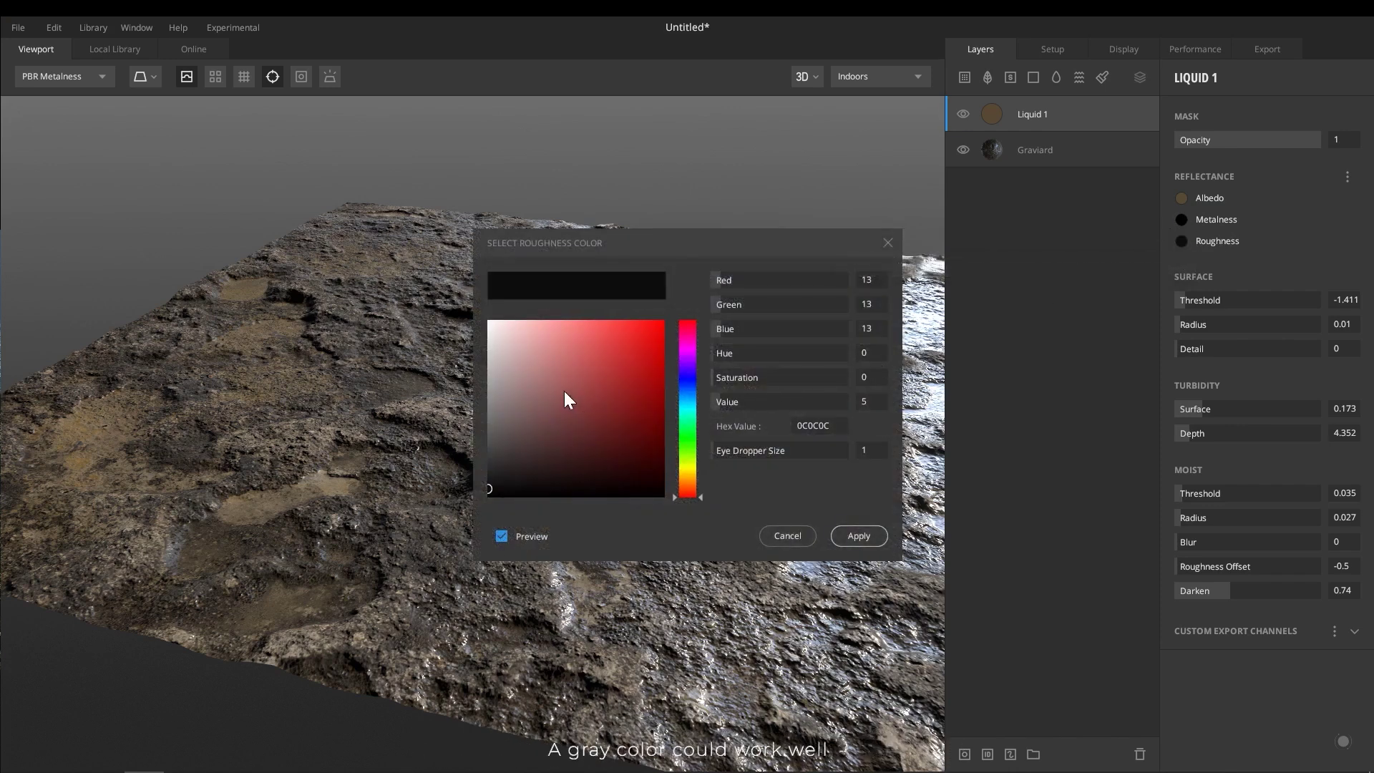
click(487, 395)
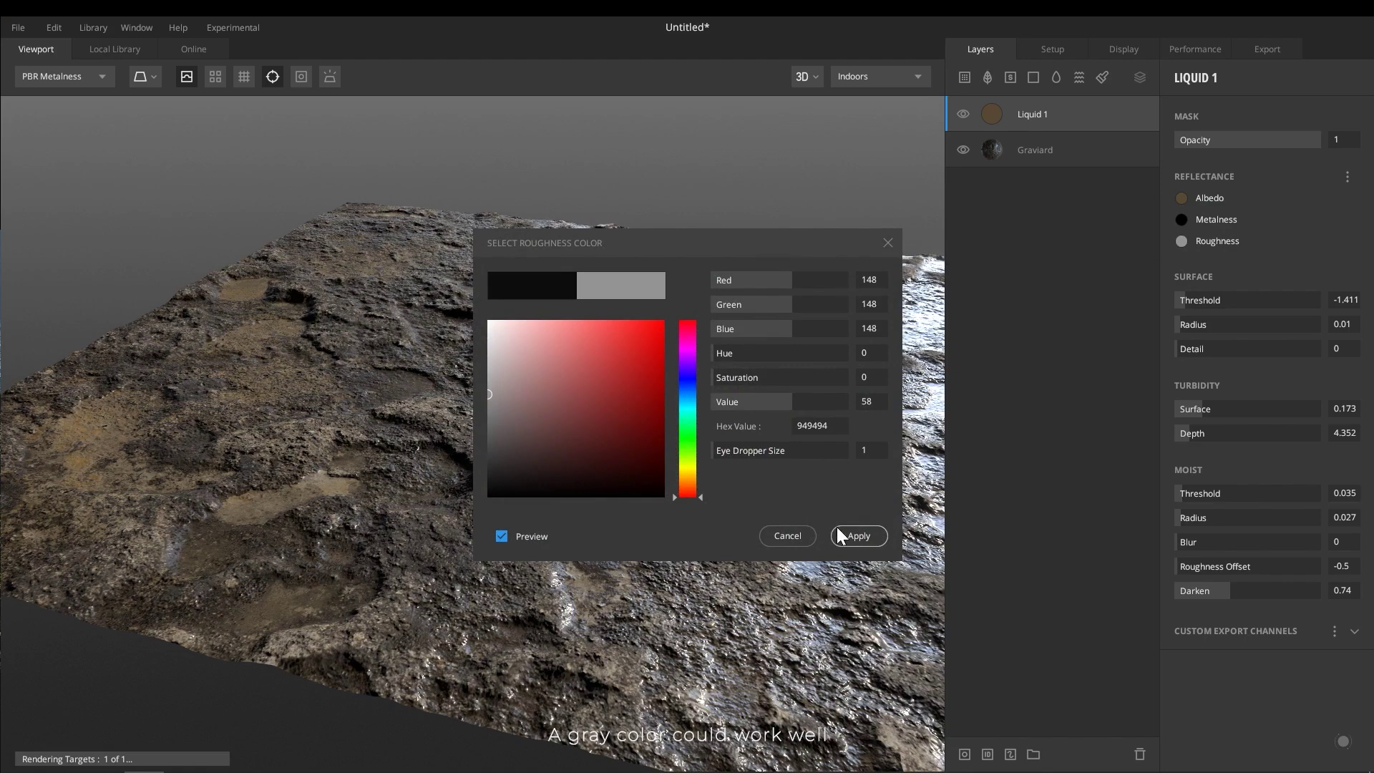
click(858, 535)
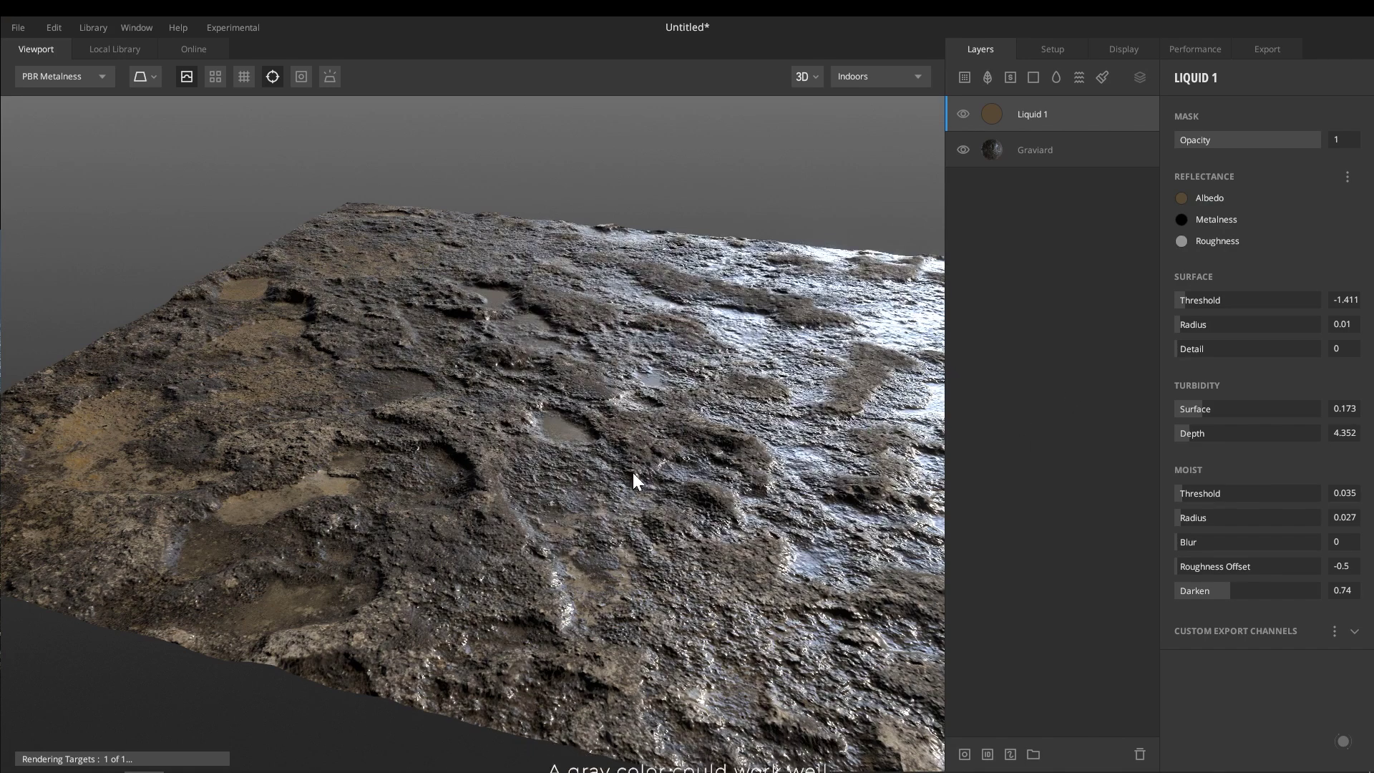
drag(625, 522, 643, 553)
scroll(607, 549, up, 5)
scroll(666, 472, down, 5)
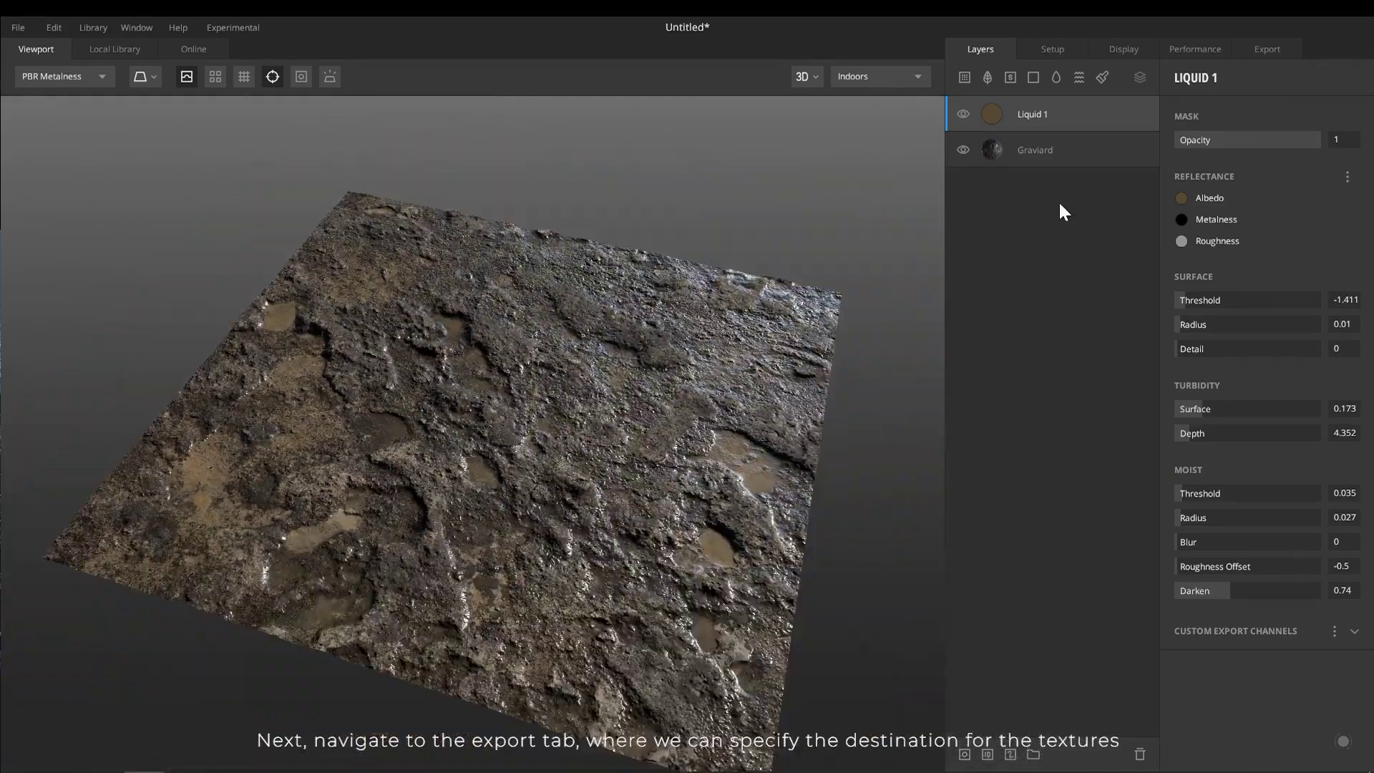
- Open the export settings, try Library as the export target, and return the target to Custom
click(1255, 46)
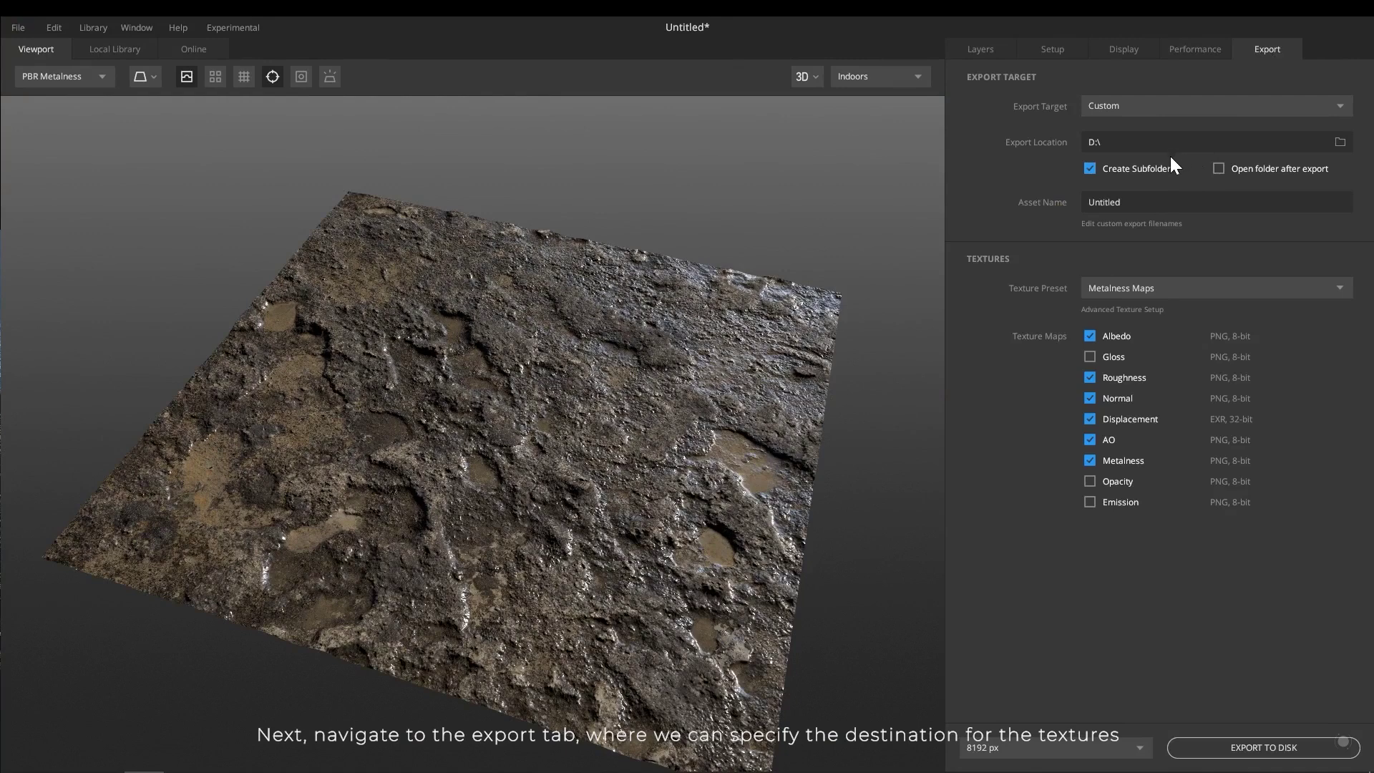
click(1141, 105)
click(1143, 105)
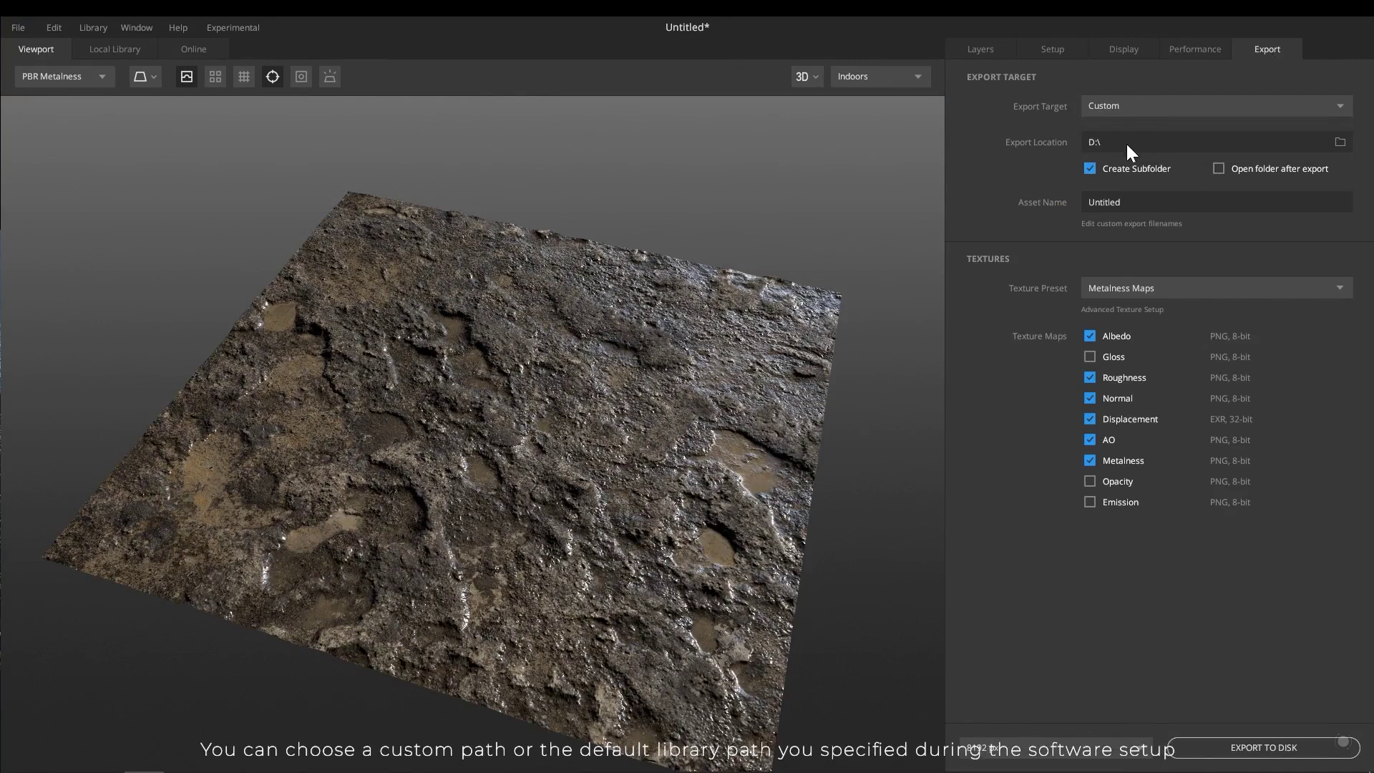
click(1196, 105)
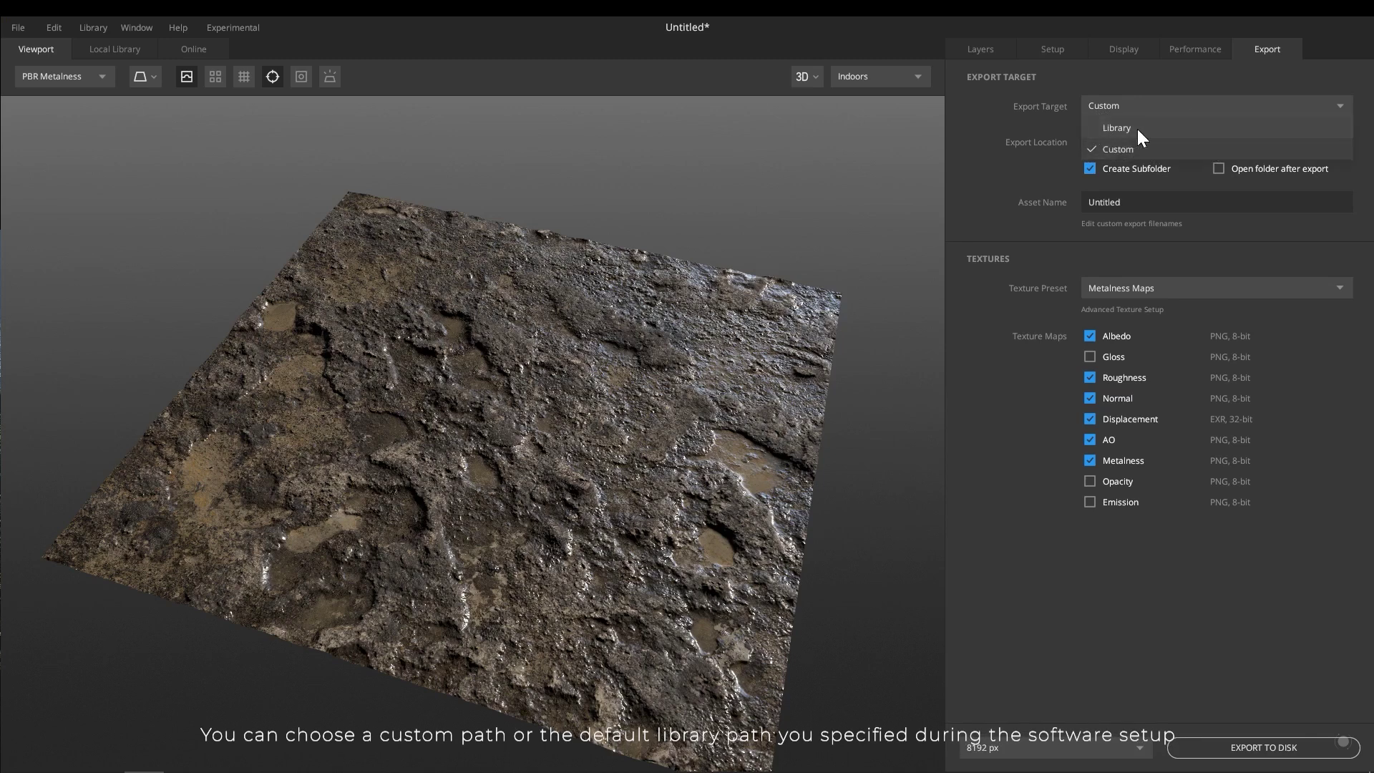
click(1136, 125)
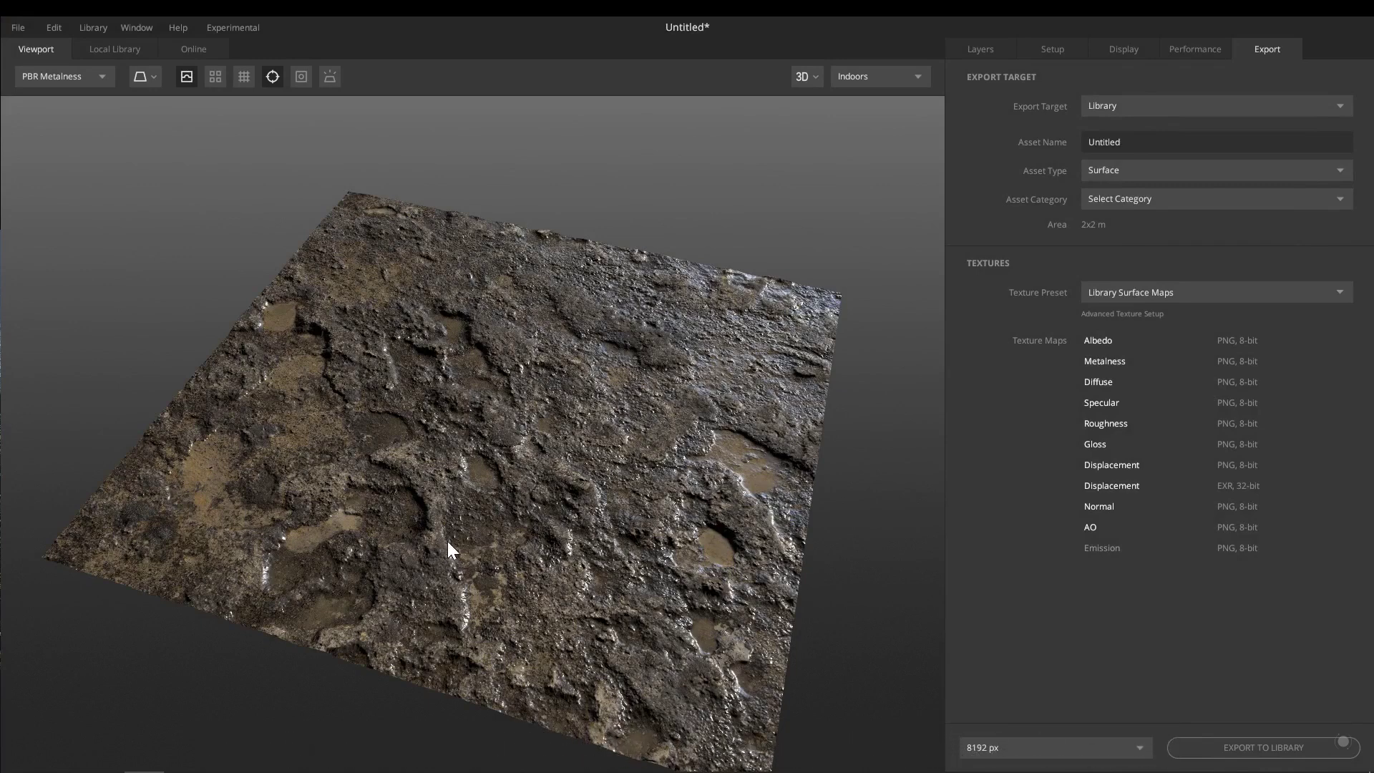
click(1126, 110)
click(1121, 141)
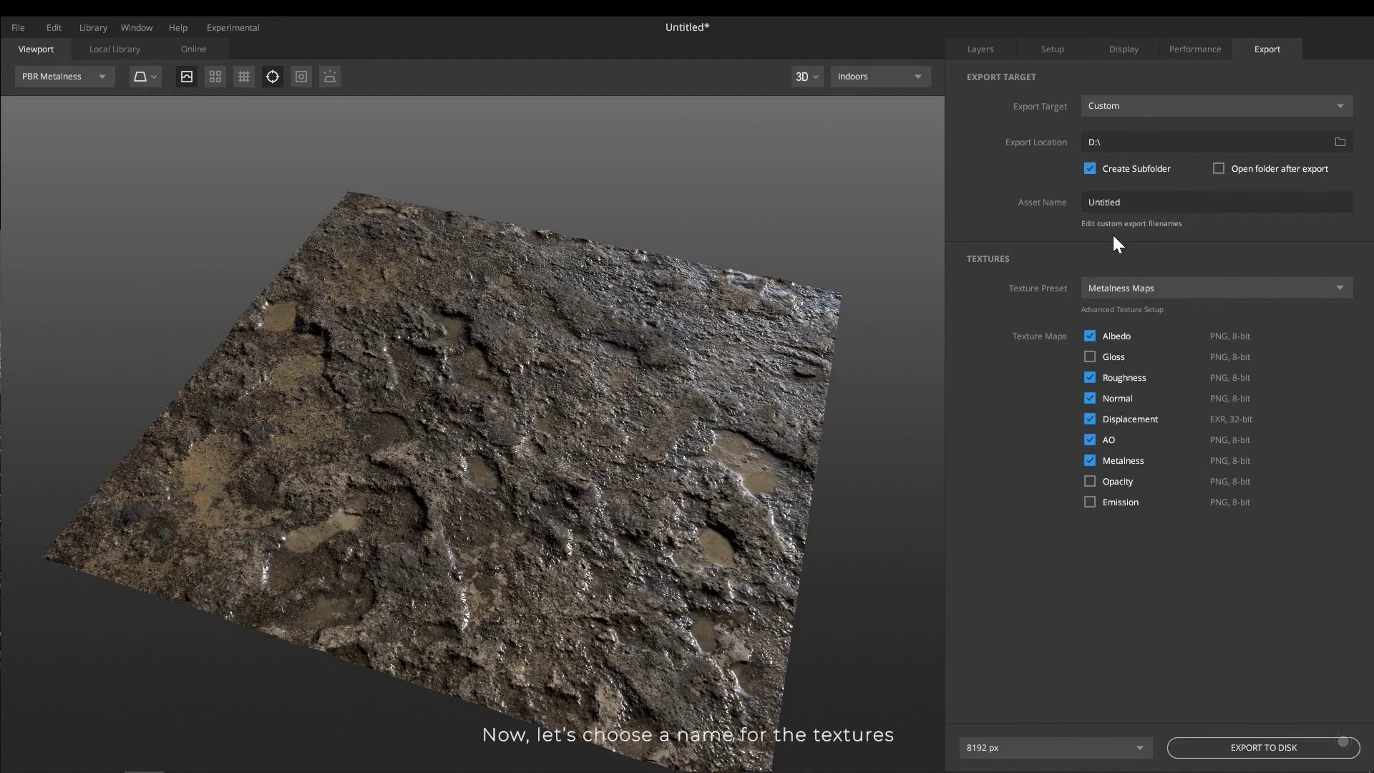
- Name the exported asset Ground1 and check the texture presets, keeping Metalness Maps
key(BackSpace)
text(Ground1)
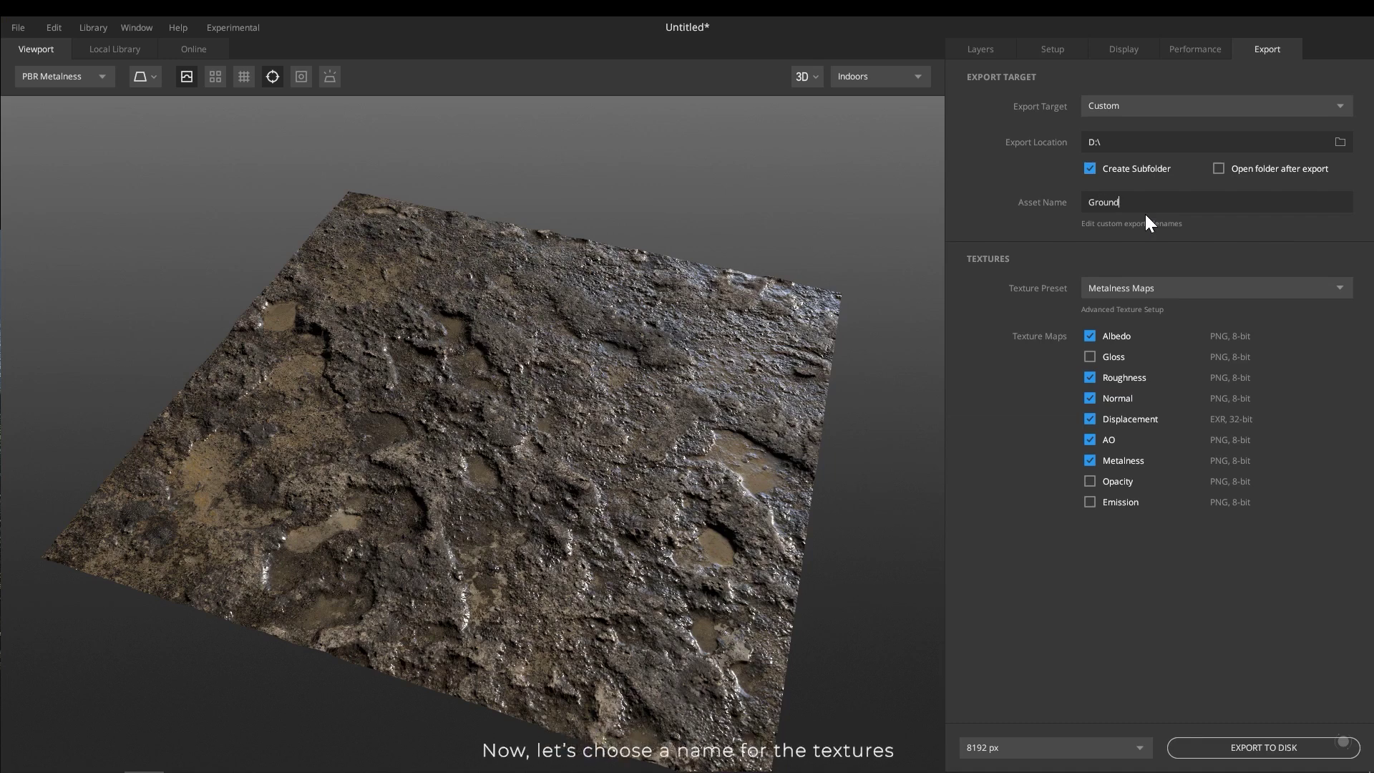
click(1170, 288)
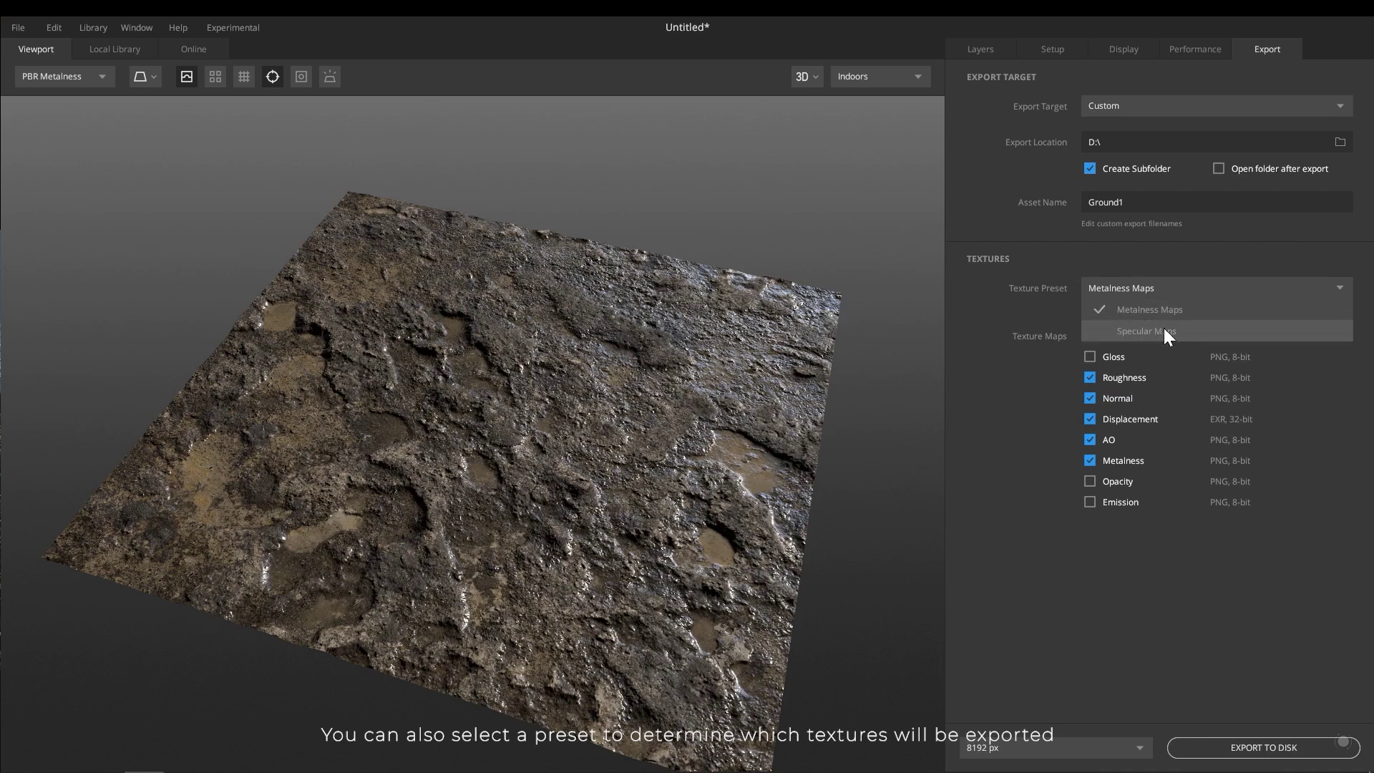
click(1123, 344)
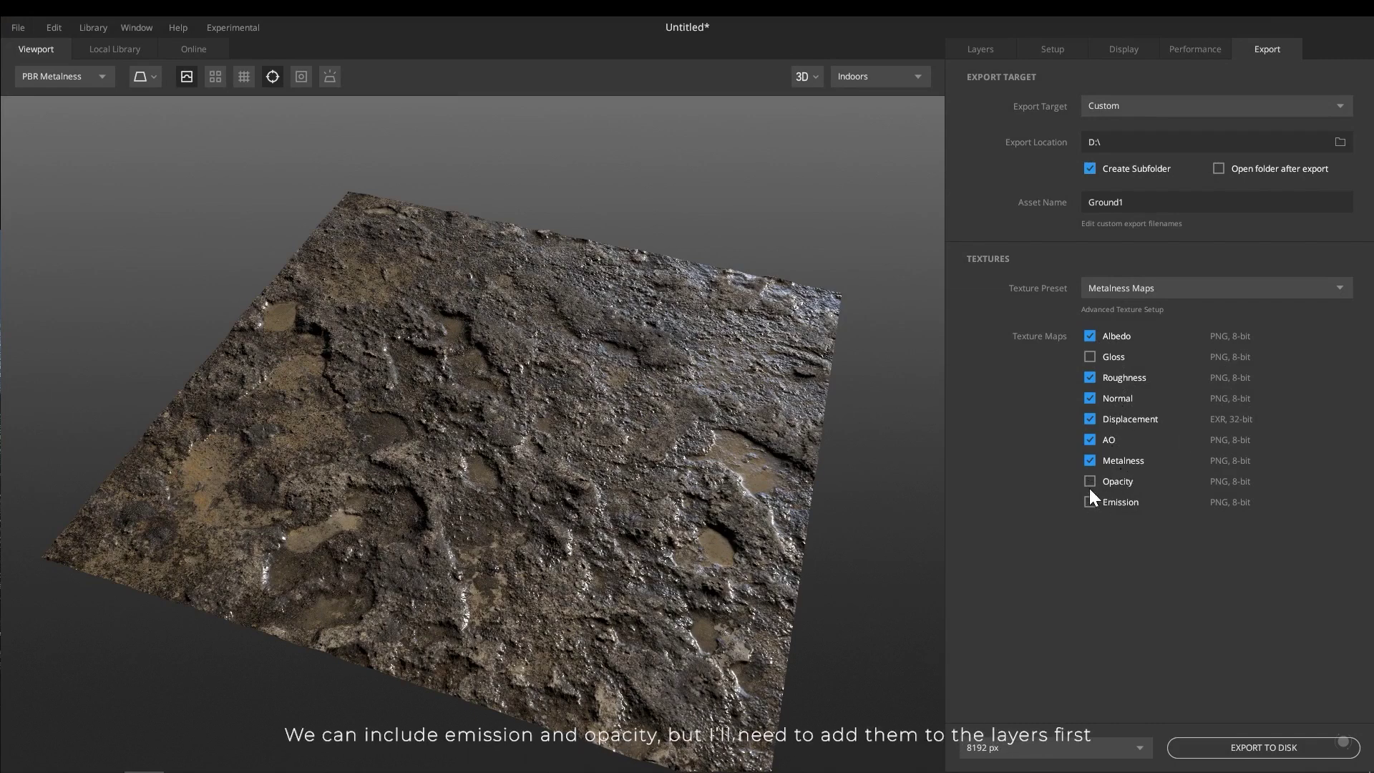
- Examine the Opacity and Emission channels in the Graviard layer's settings
click(985, 49)
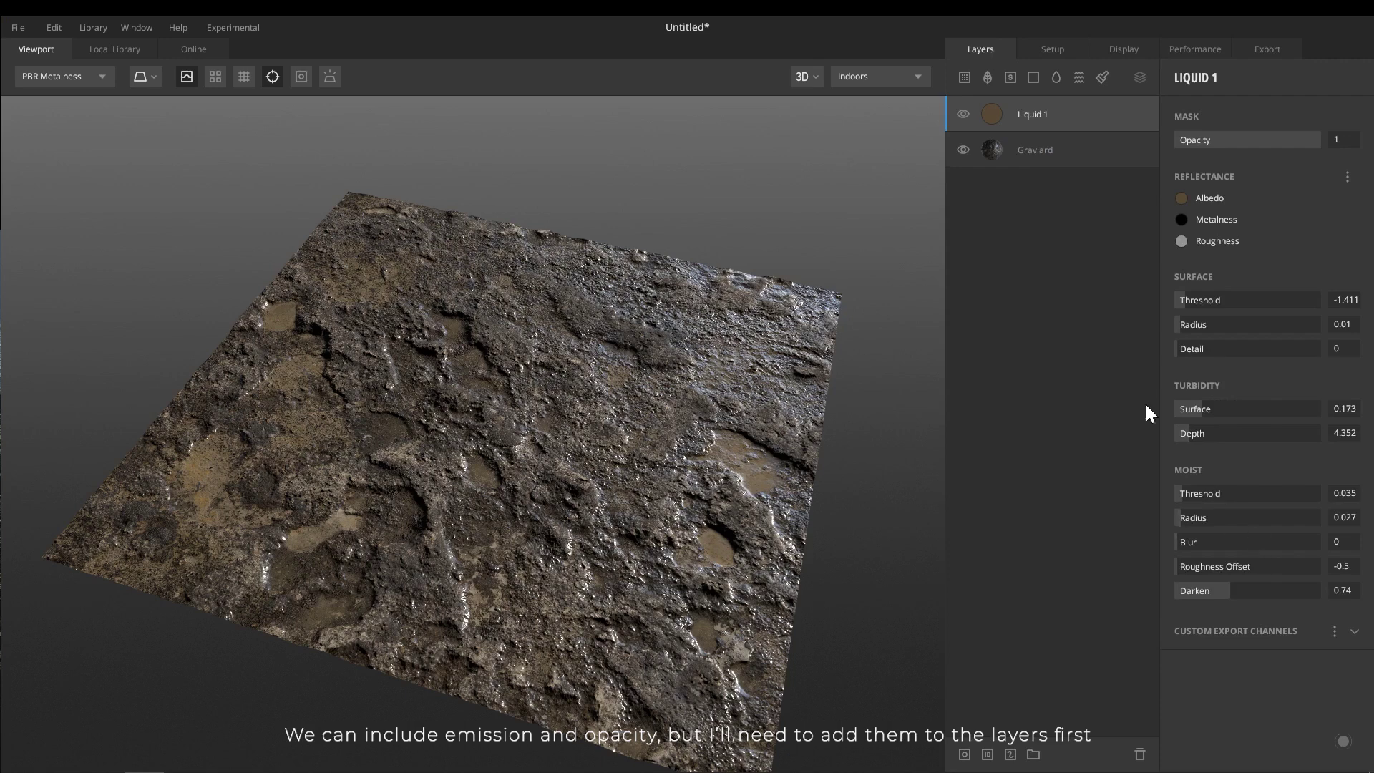
click(1024, 150)
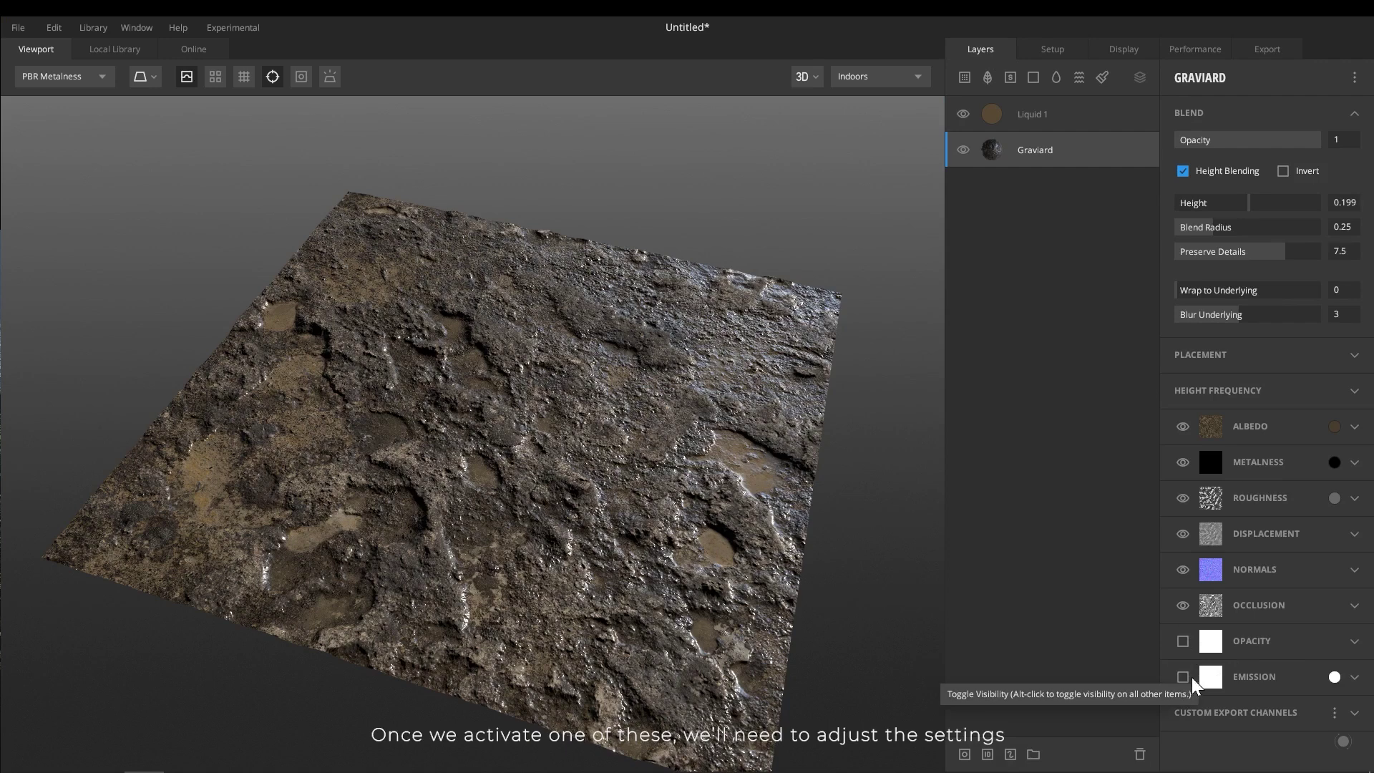
- Keep the export resolution at 8192 px in the export settings and export the textures to disk
click(1259, 50)
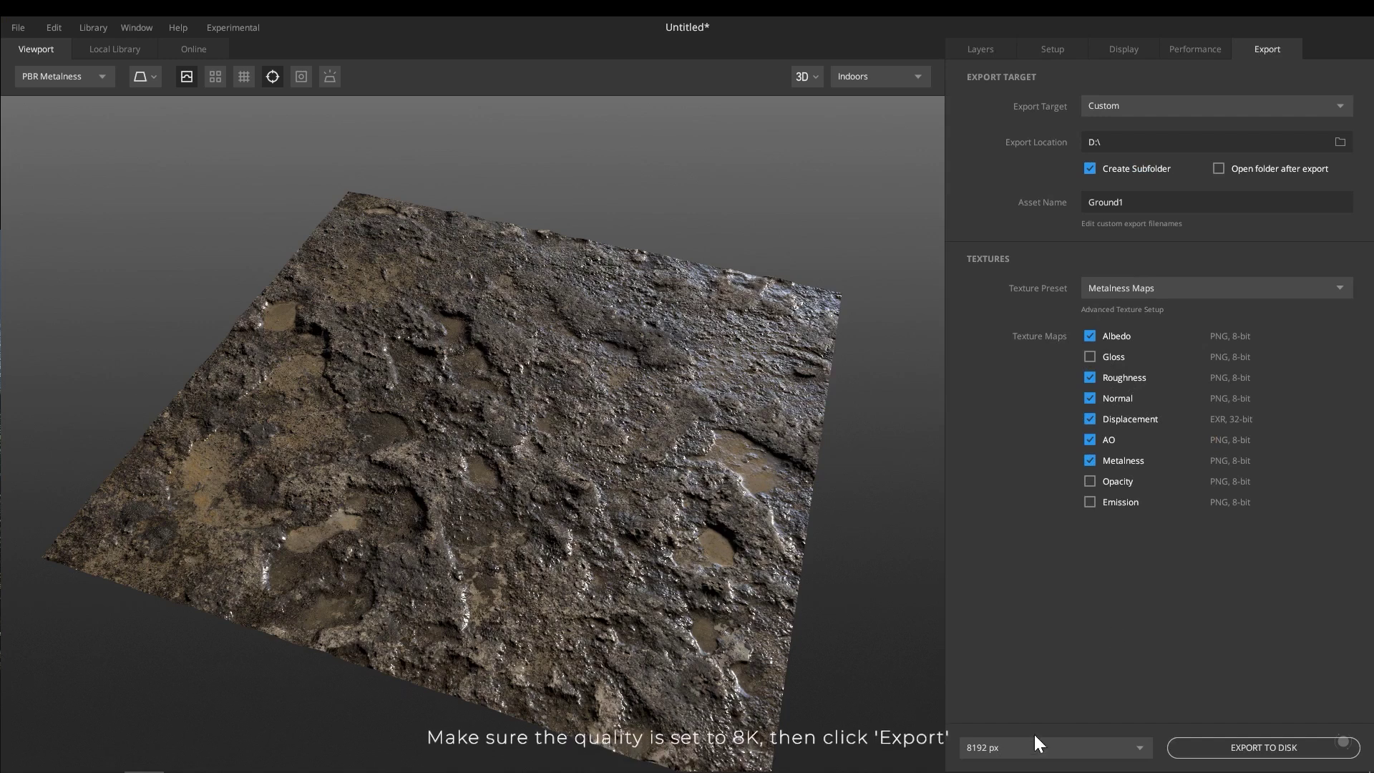
click(1009, 745)
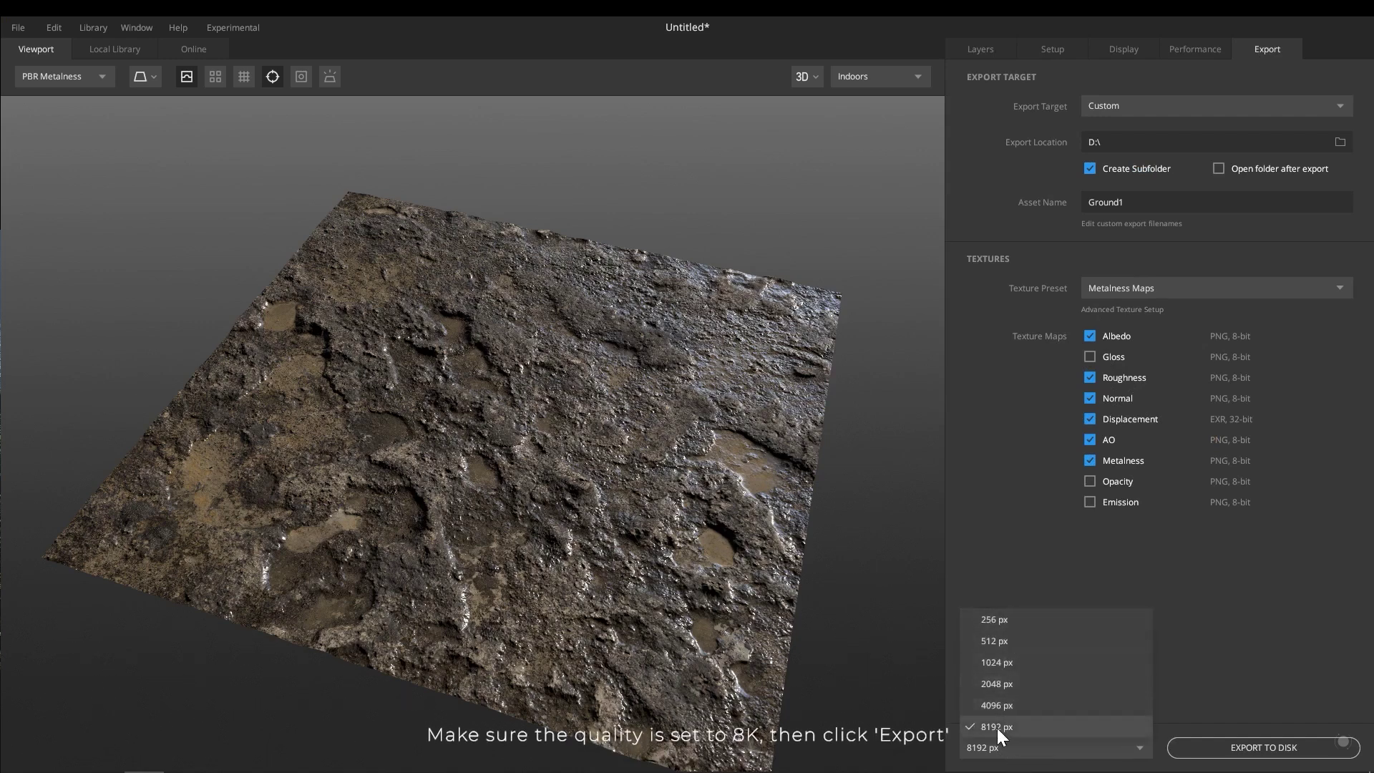
click(997, 728)
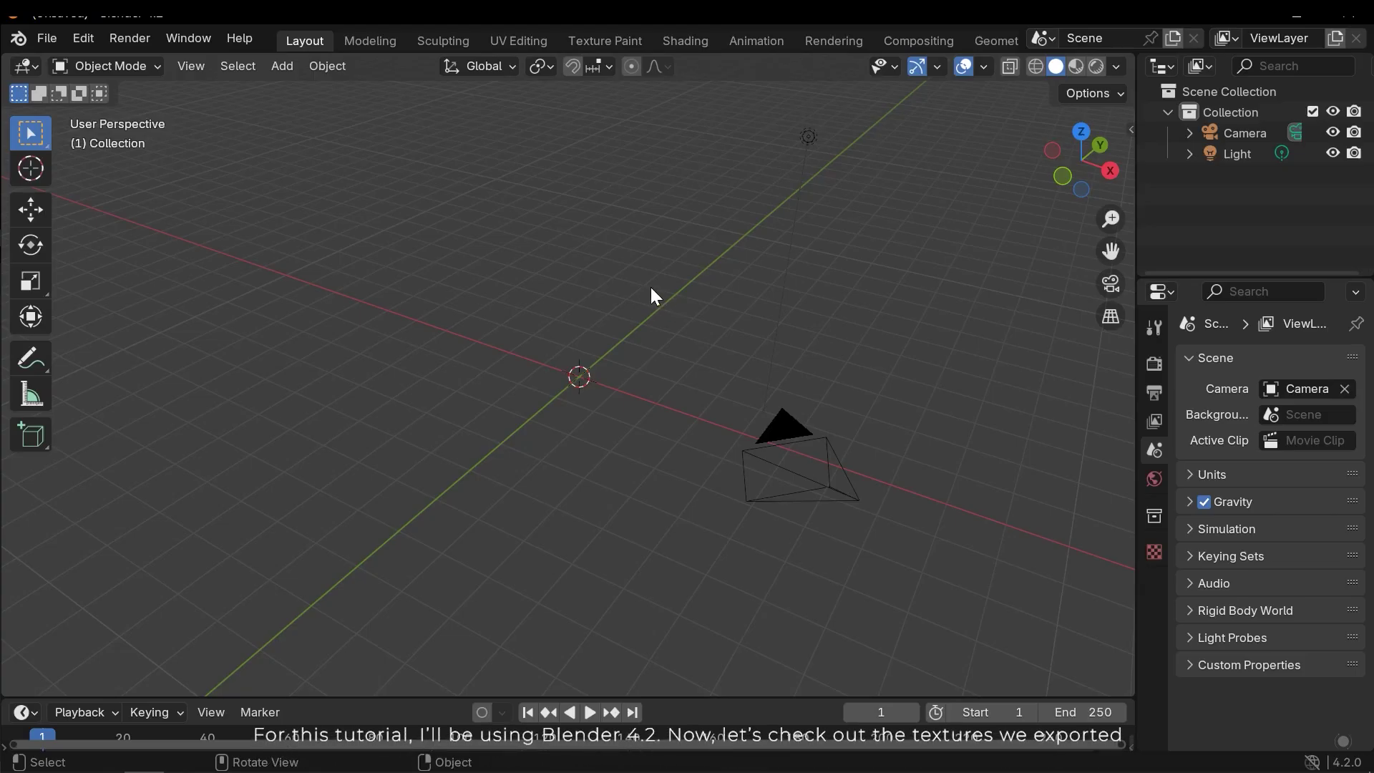
- Open Ground1_Albedo.png from the Ground1 folder on drive D, inspect its detail up close, and return to Blender
middle_drag(655, 295, 685, 439)
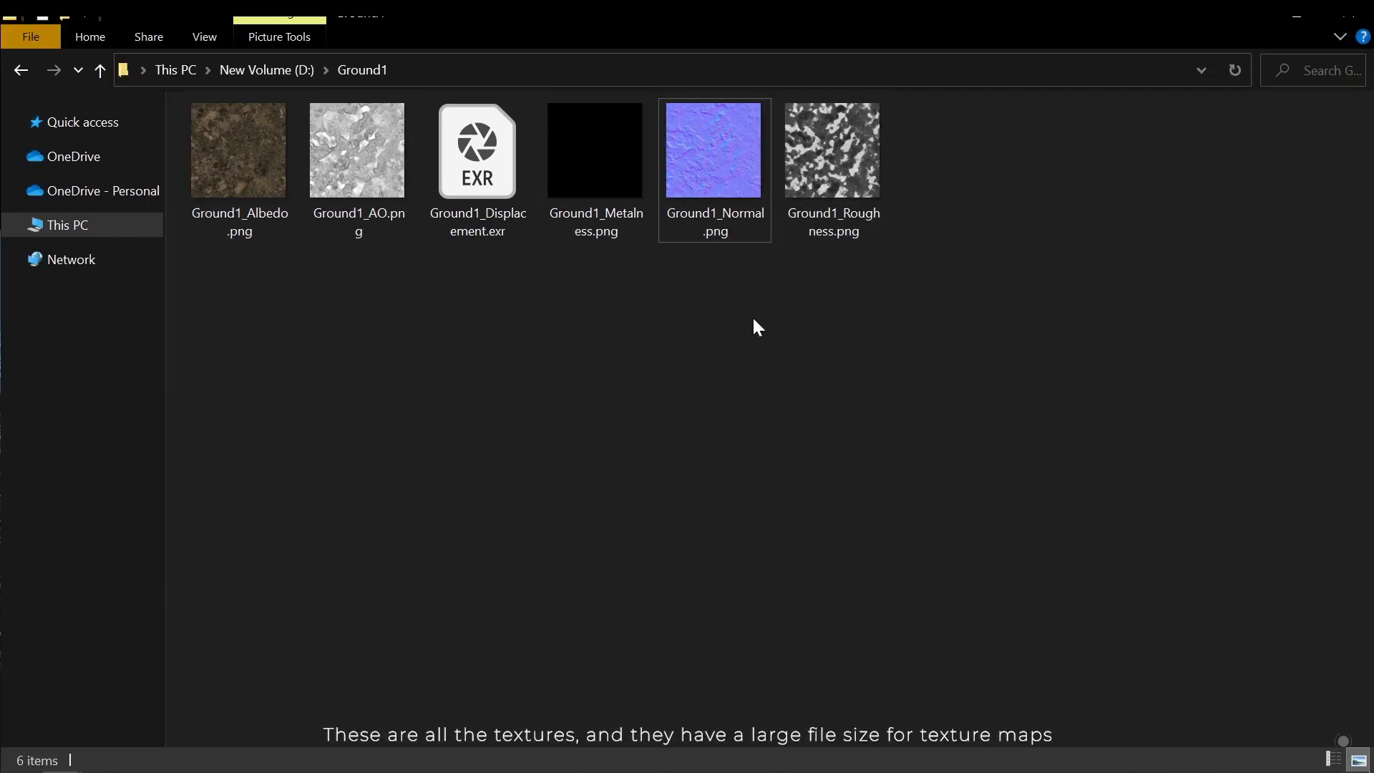
double_click(270, 190)
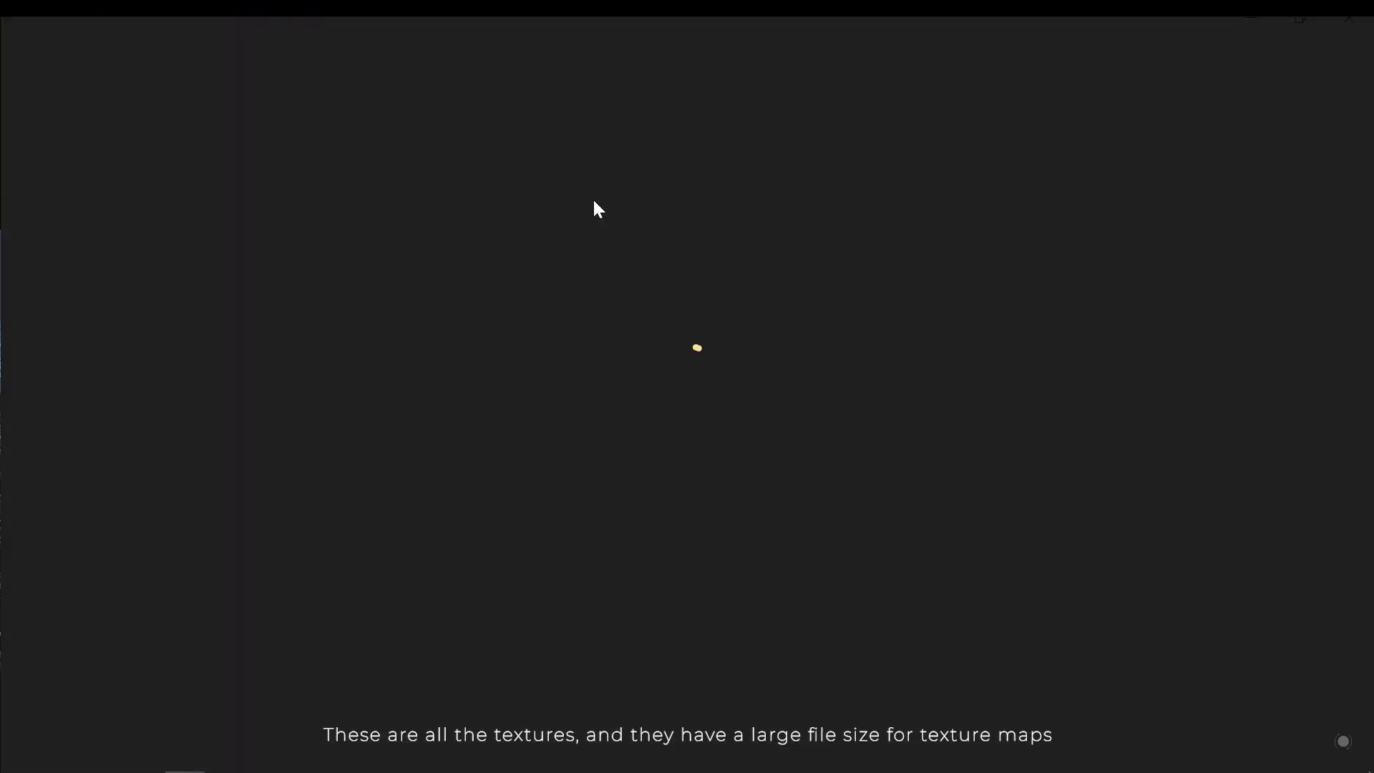
scroll(748, 350, up, 5)
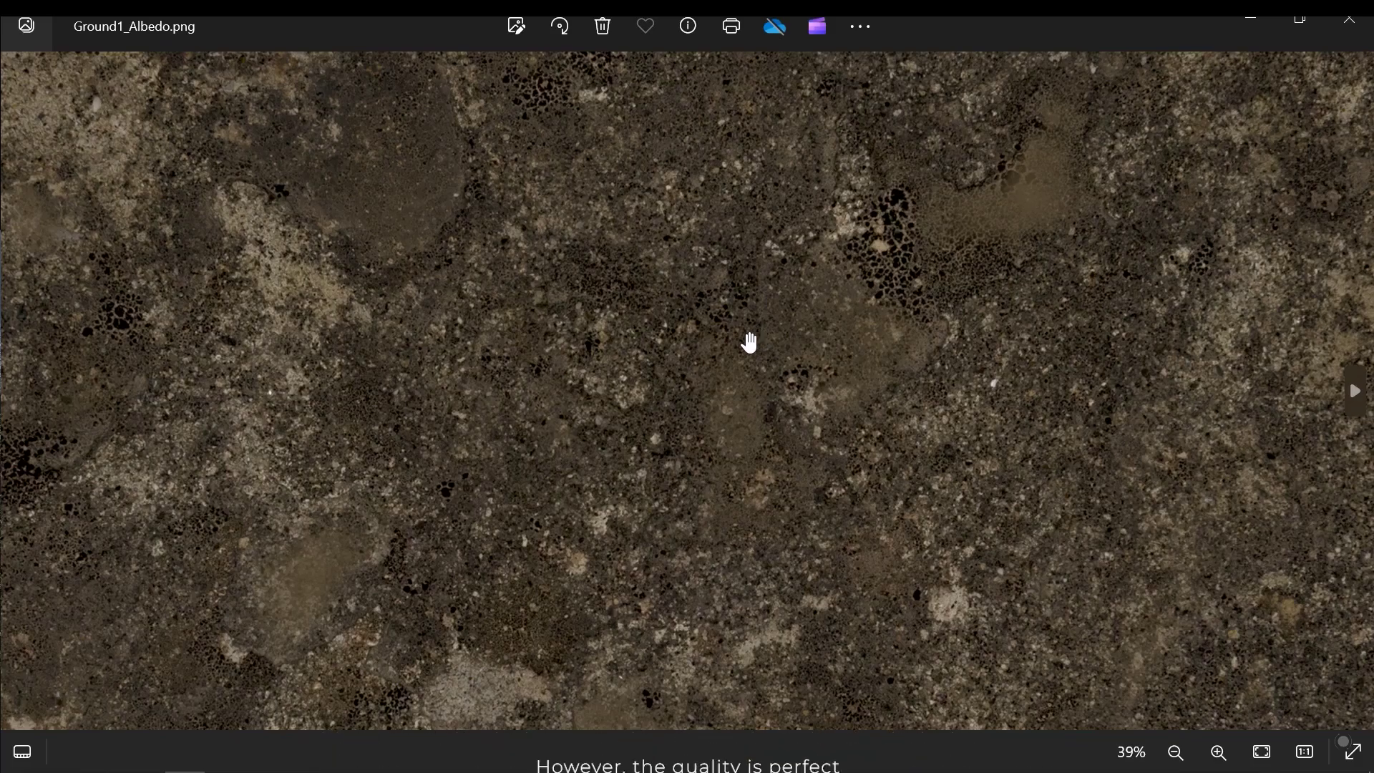
scroll(676, 398, up, 4)
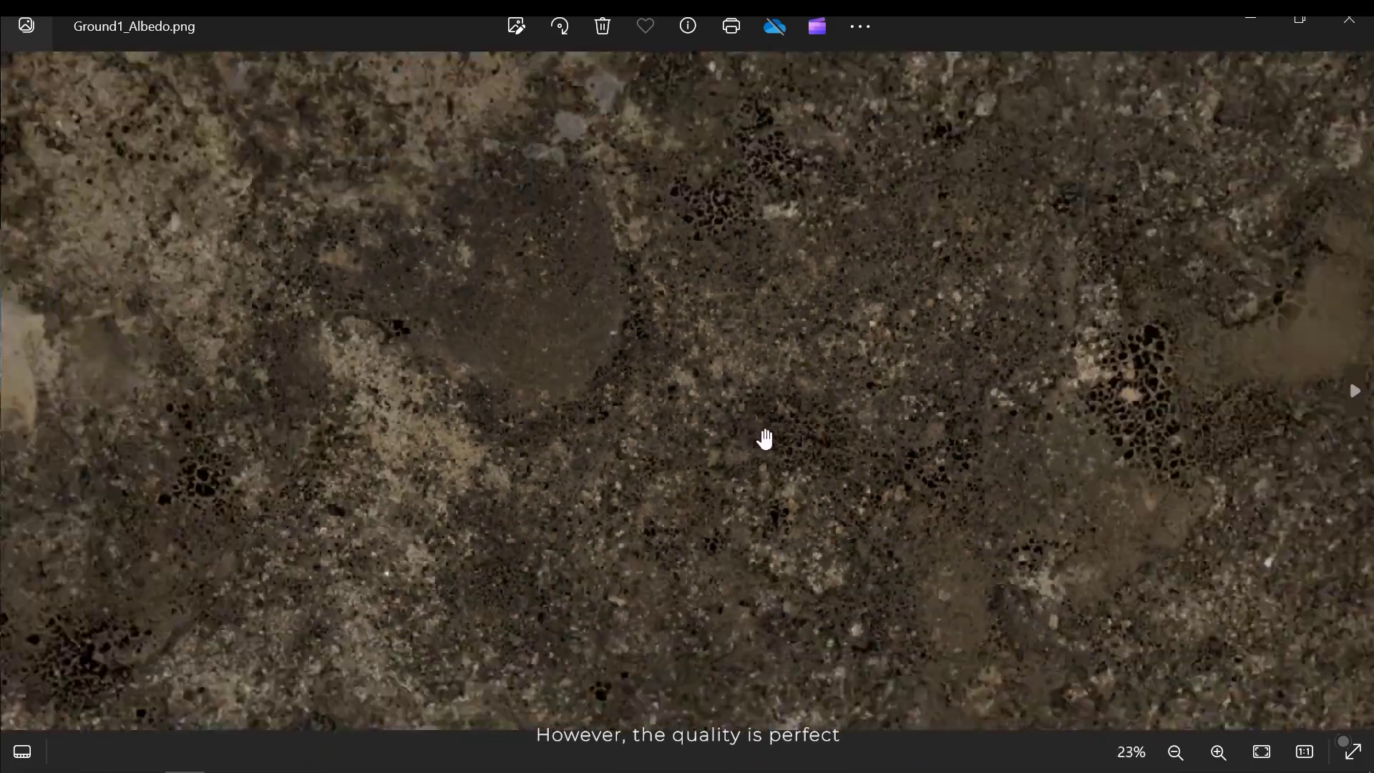
scroll(764, 436, down, 10)
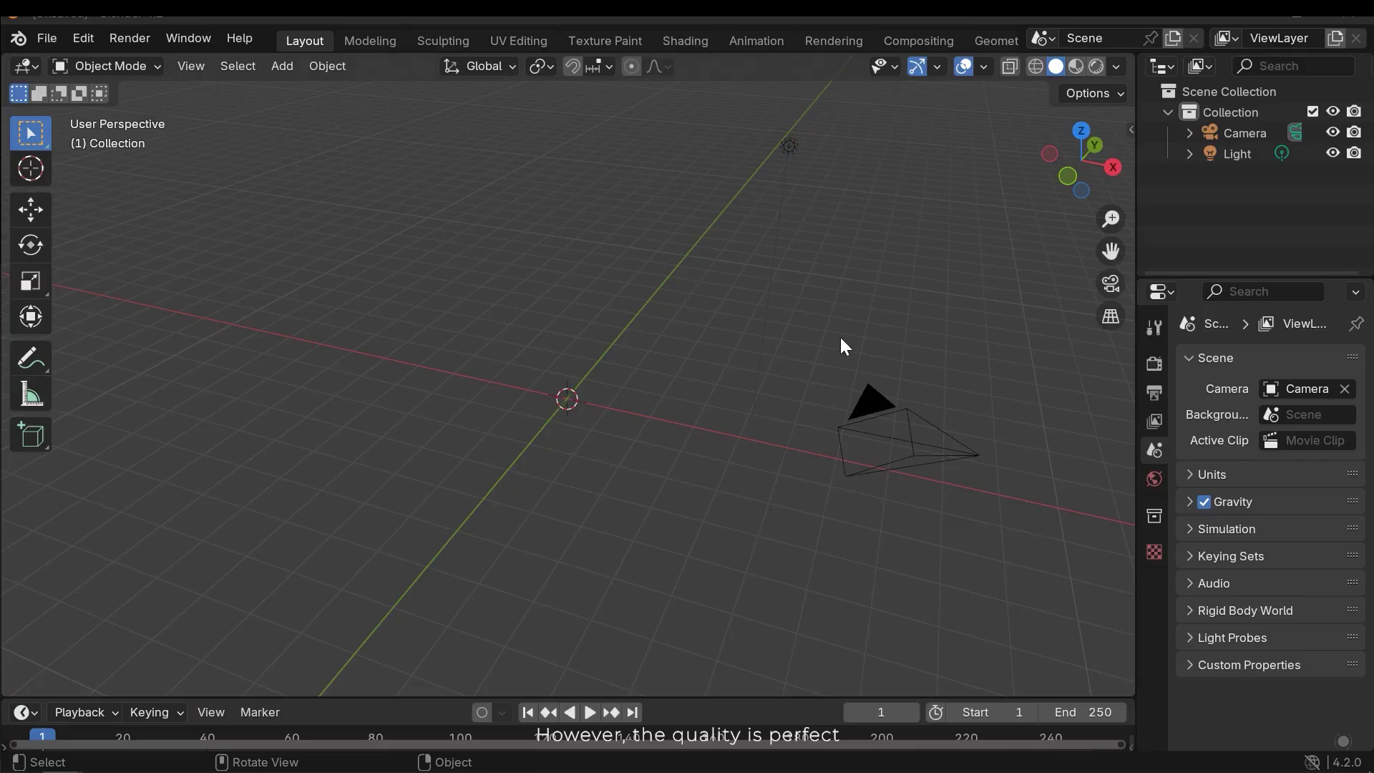
middle_drag(706, 355, 643, 361)
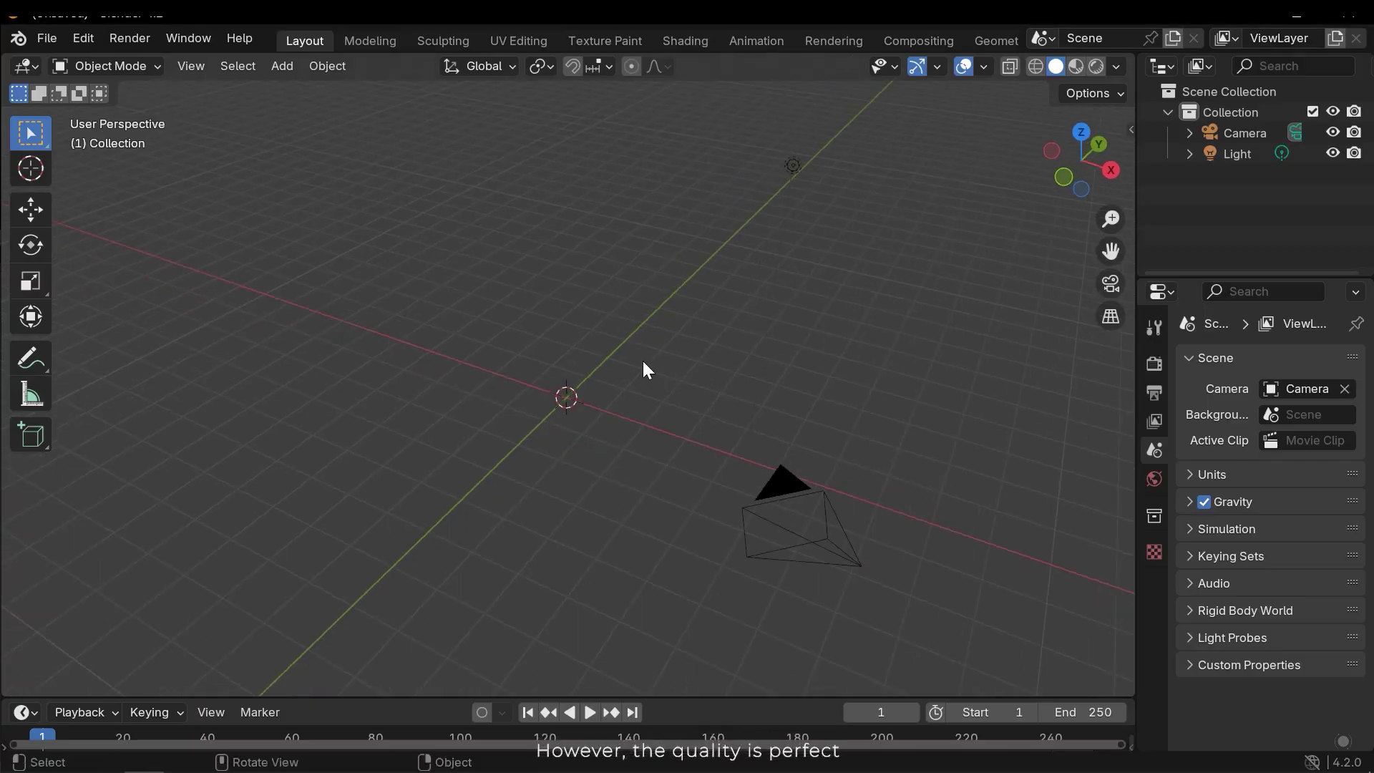
- Add a plane mesh at the world origin and scale it up to about 8.75
key(shift+a)
mouse_move(642, 361)
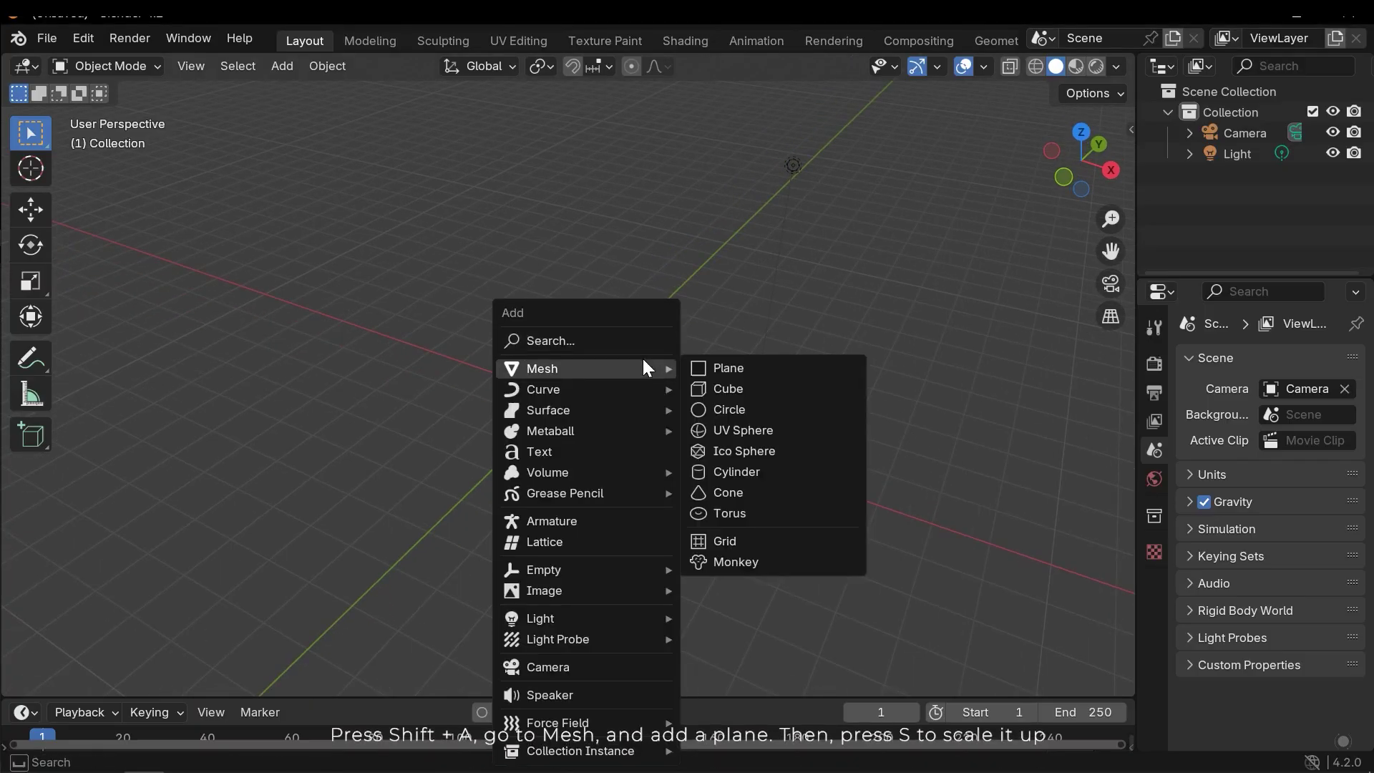
click(760, 368)
middle_drag(760, 368, 581, 474)
key(s)
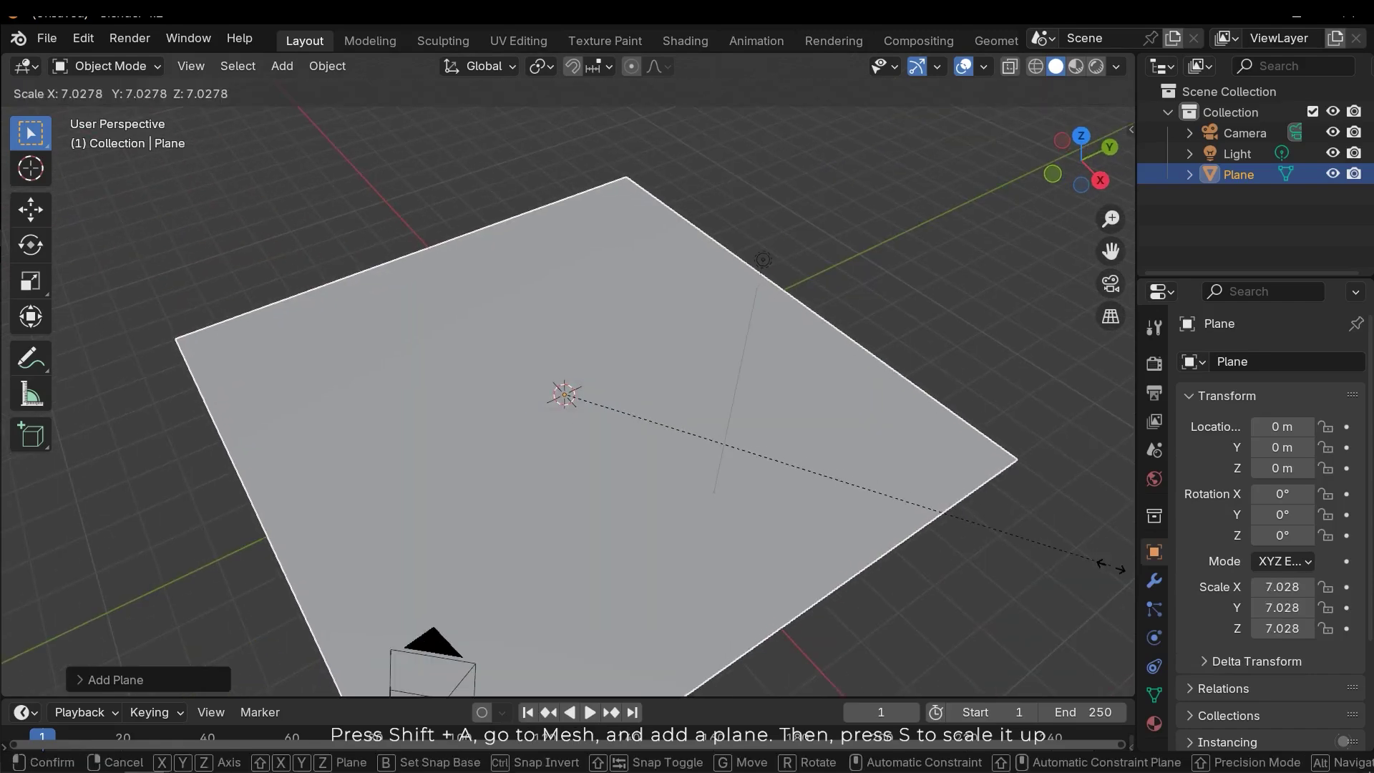
click(70, 555)
middle_drag(68, 553, 318, 357)
scroll(364, 465, down, 4)
- Enlarge the timeline area beneath the viewport and switch it to the Shader Editor
drag(287, 699, 243, 568)
click(77, 567)
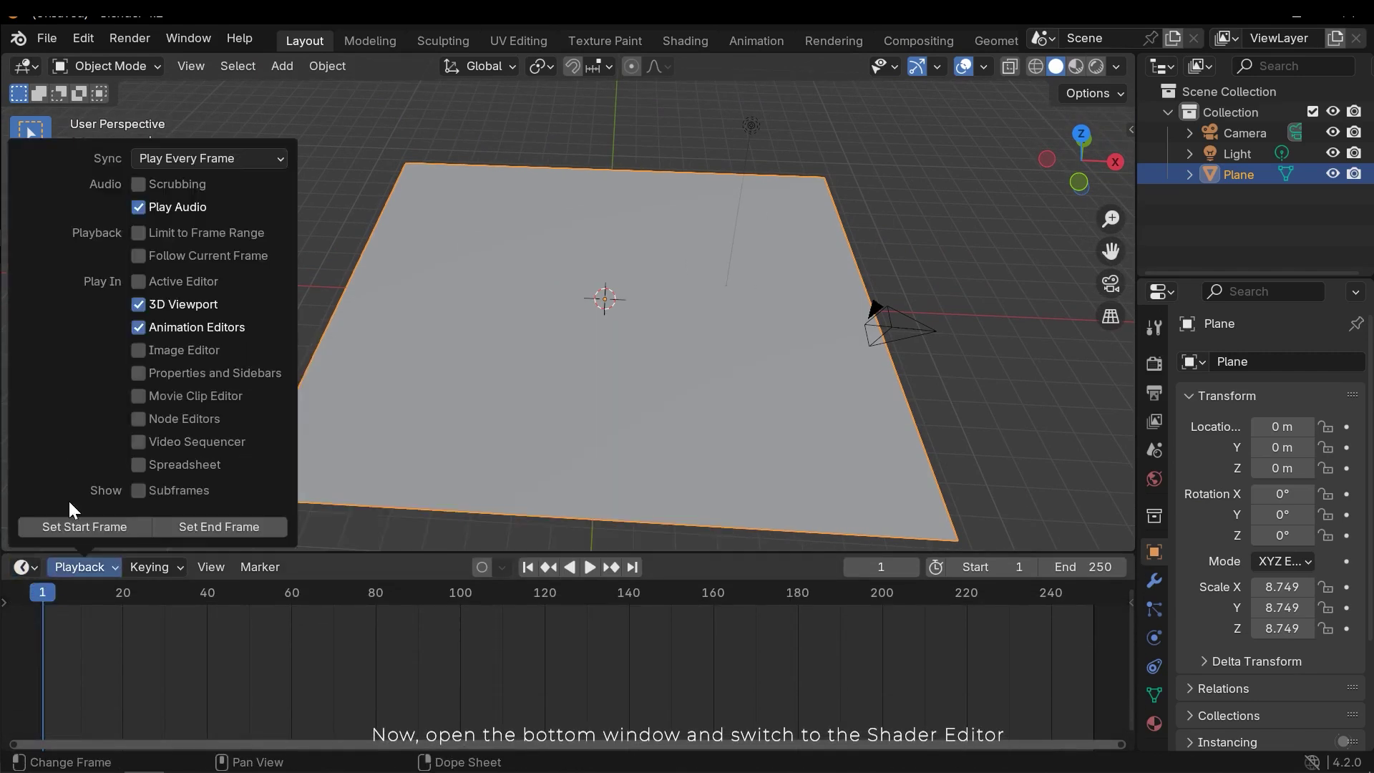
click(20, 569)
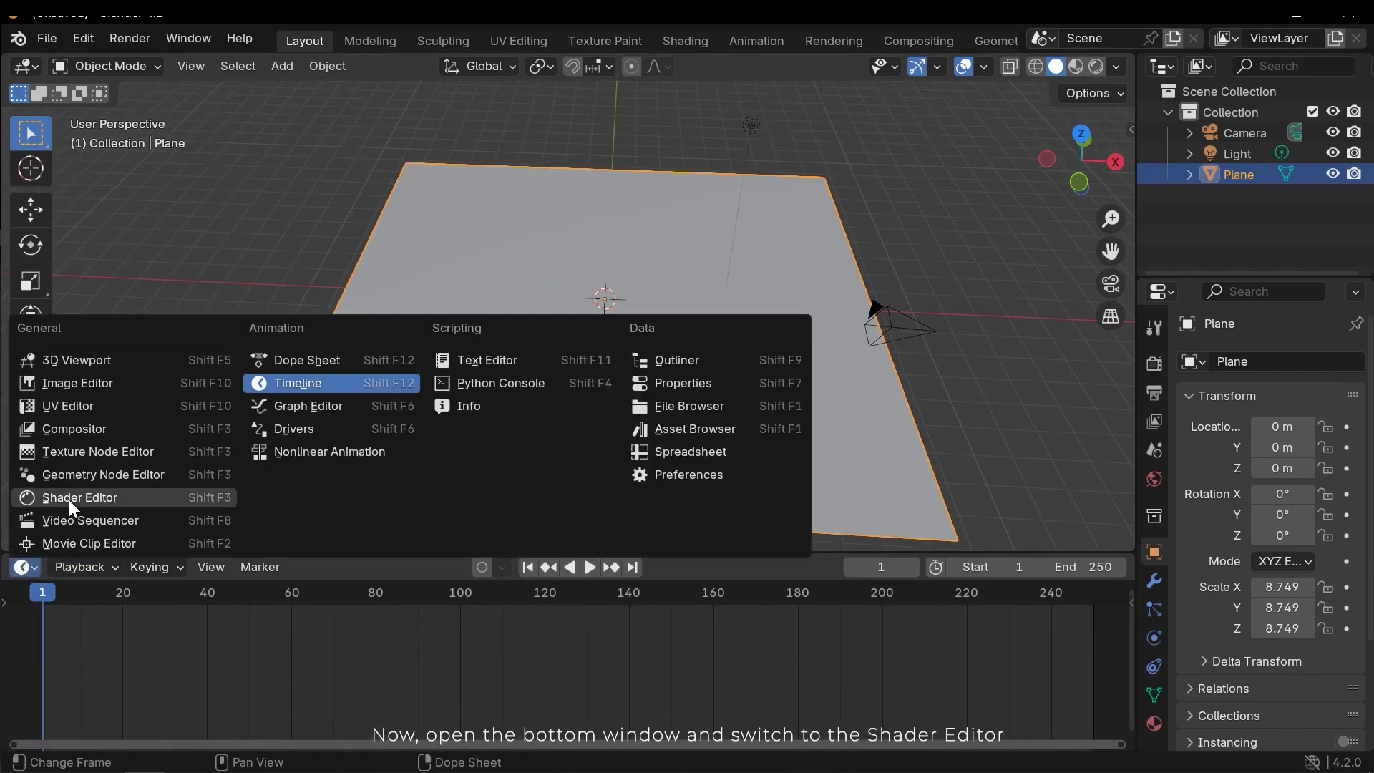
click(71, 499)
drag(401, 552, 411, 477)
- Create a new material on the plane and name it GroundMat
middle_drag(591, 334, 607, 444)
click(602, 490)
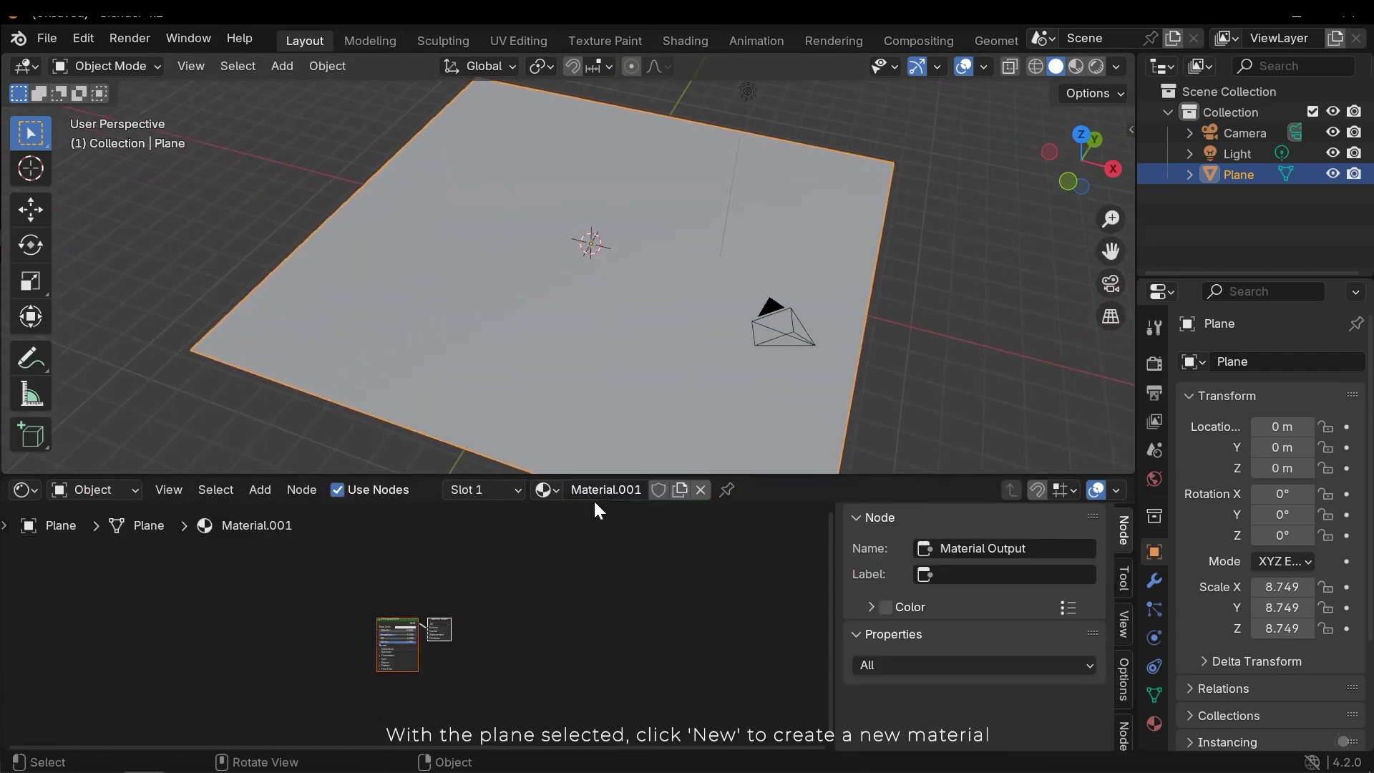
click(596, 492)
text(Groun)
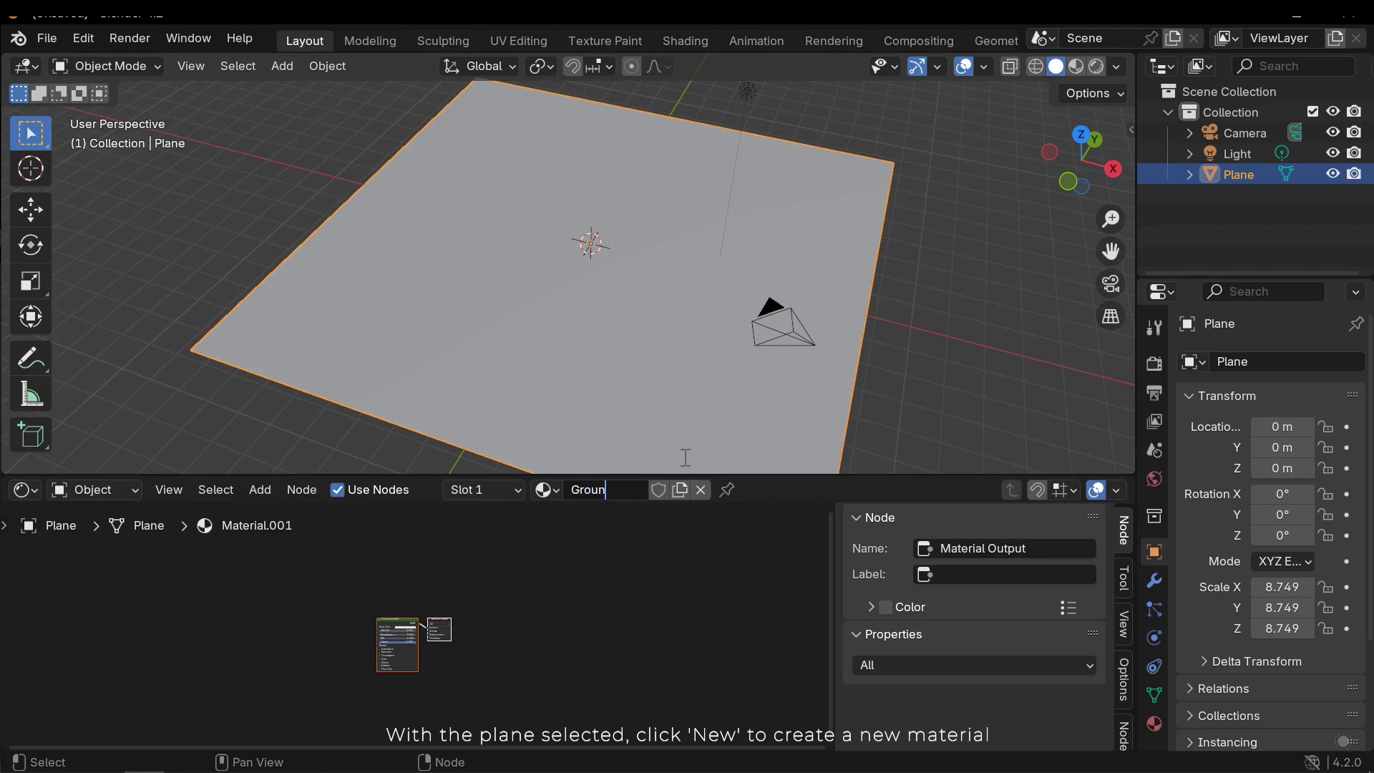
text(dMat)
key(Return)
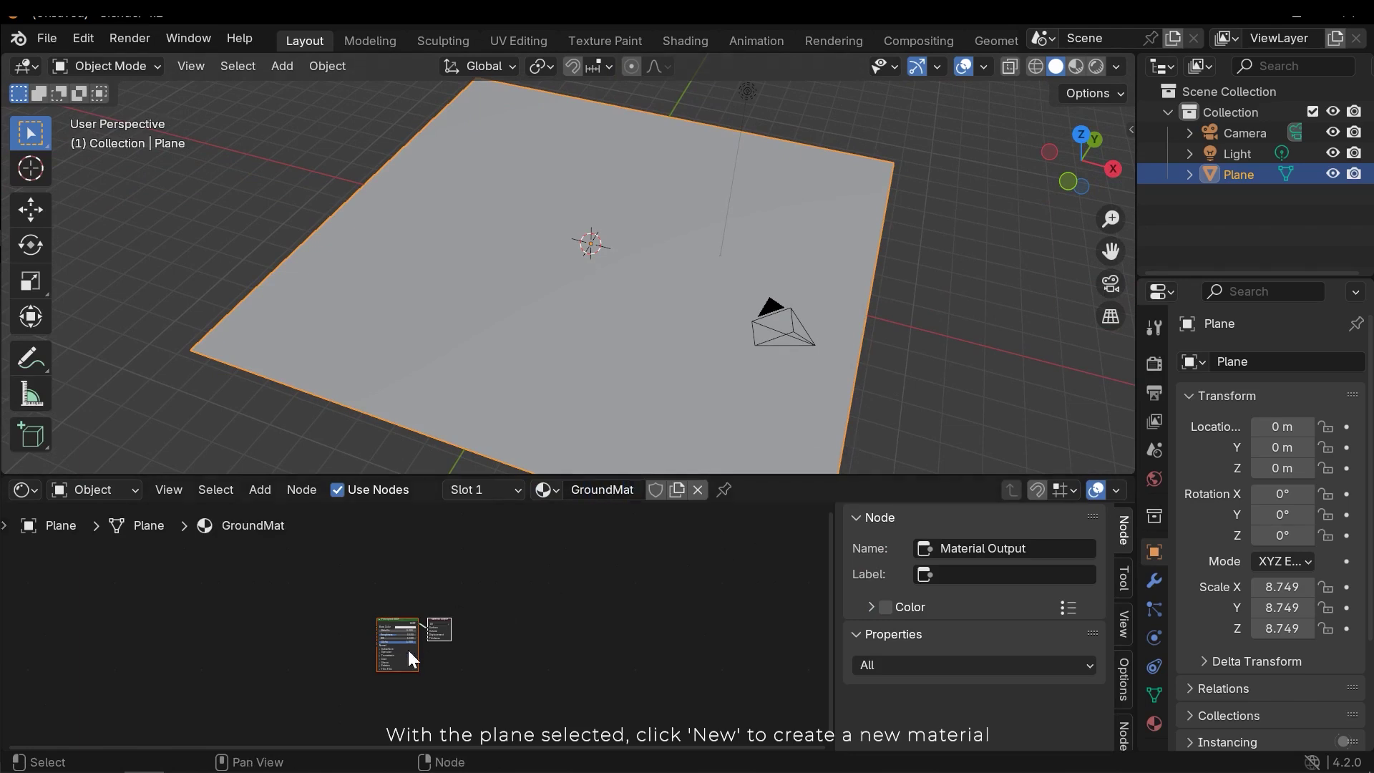
- Check that the shader is Principled BSDF and the render engine is EEVEE, and switch the viewport to Rendered shading
scroll(409, 651, up, 5)
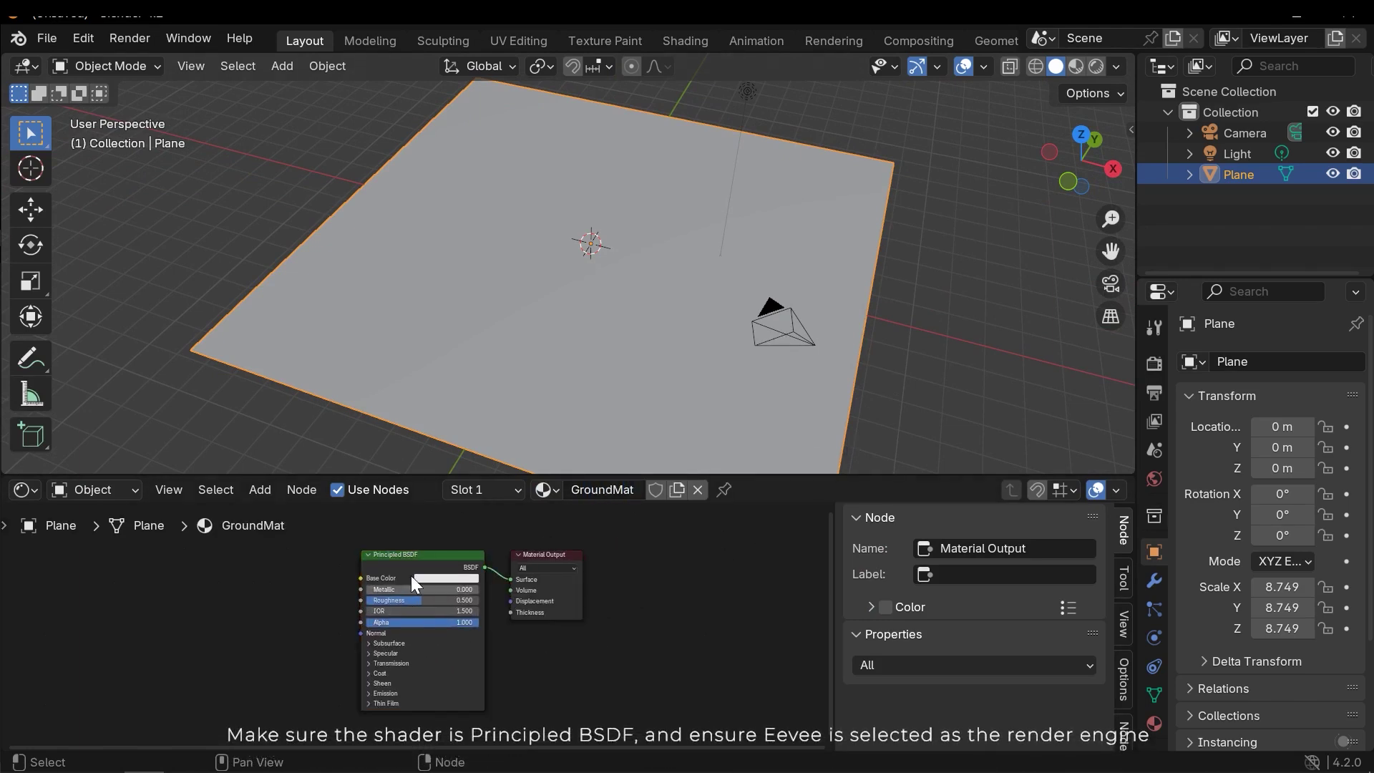
click(1154, 362)
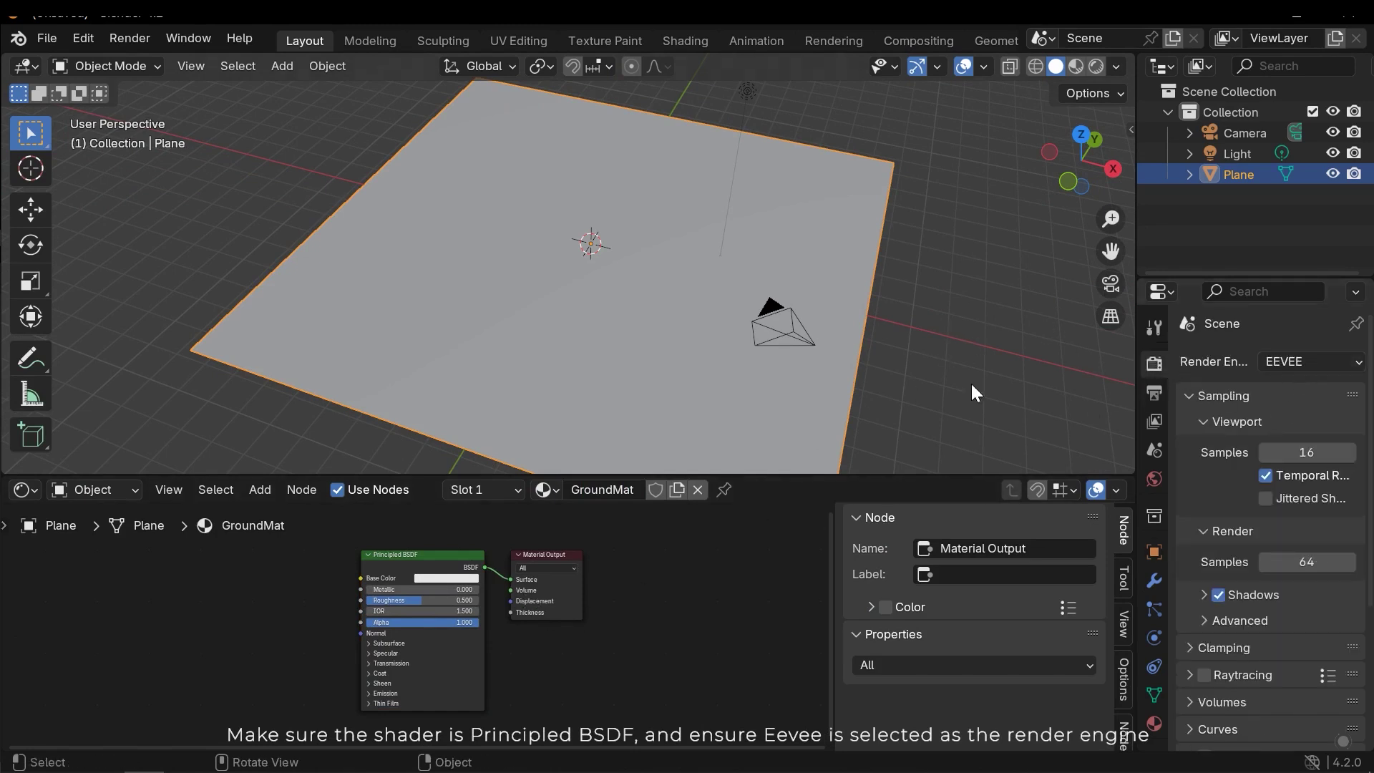
mouse_move(972, 384)
middle_down()
mouse_move(712, 298)
mouse_move(700, 279)
middle_up()
key(z)
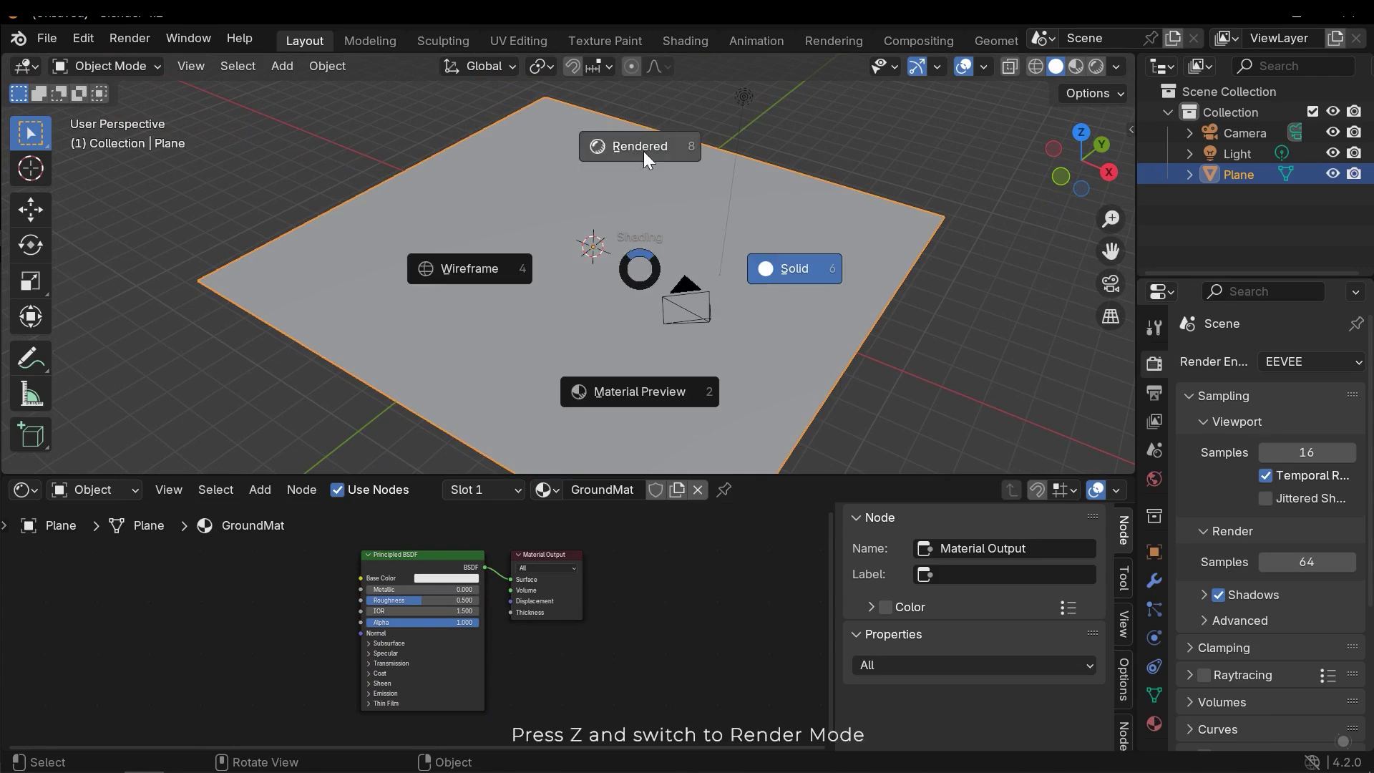
click(646, 170)
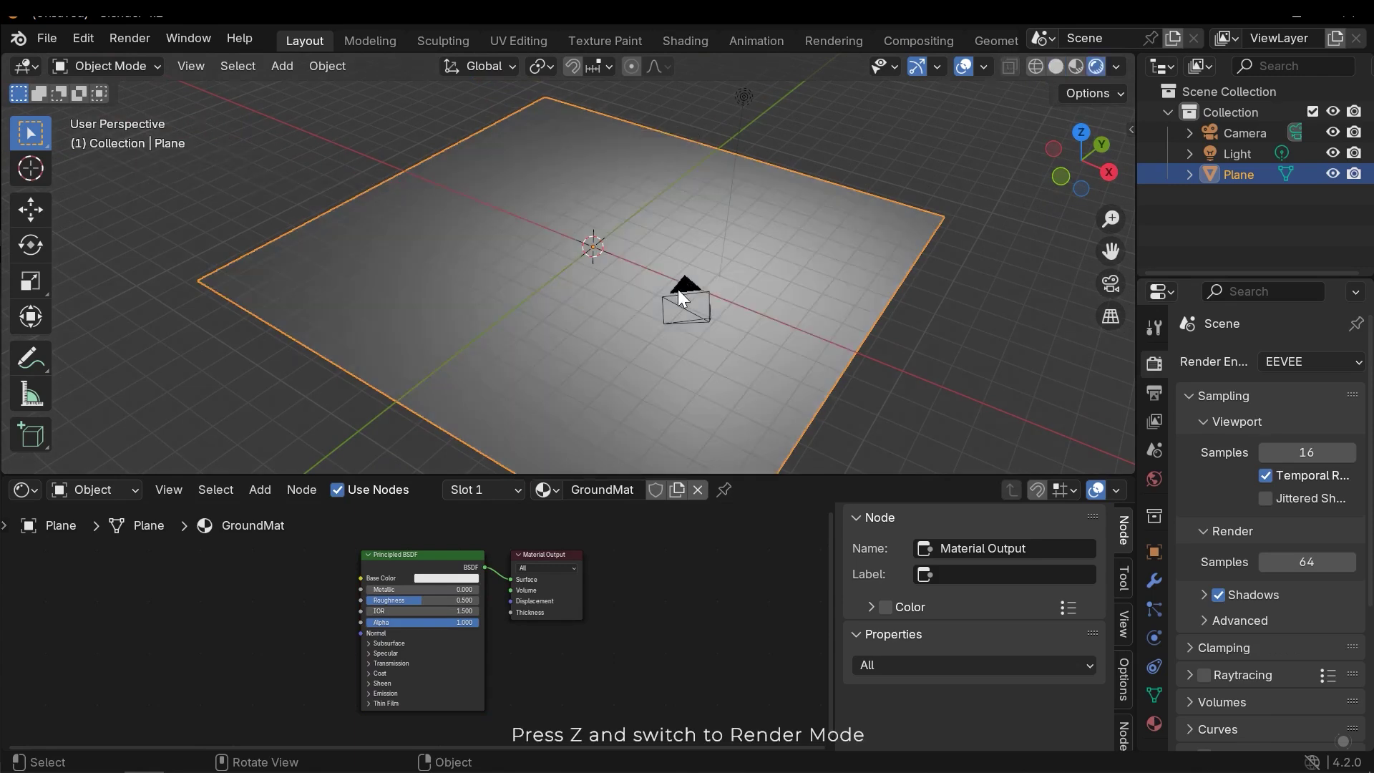
middle_drag(664, 294, 716, 288)
- Bring Ground1_Albedo.png from the Ground1 folder into the GroundMat node tree as an image texture
middle_drag(386, 582, 599, 596)
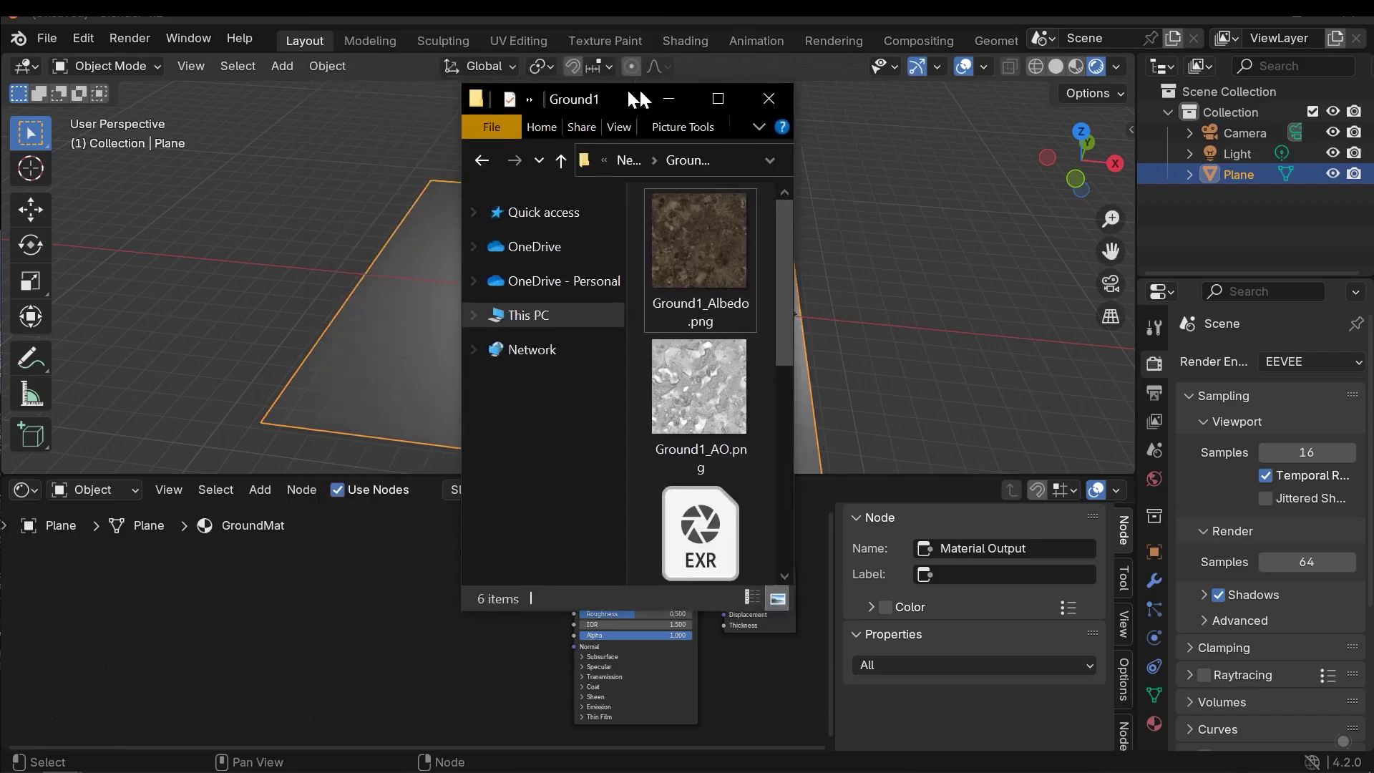
drag(628, 85, 829, 109)
click(919, 284)
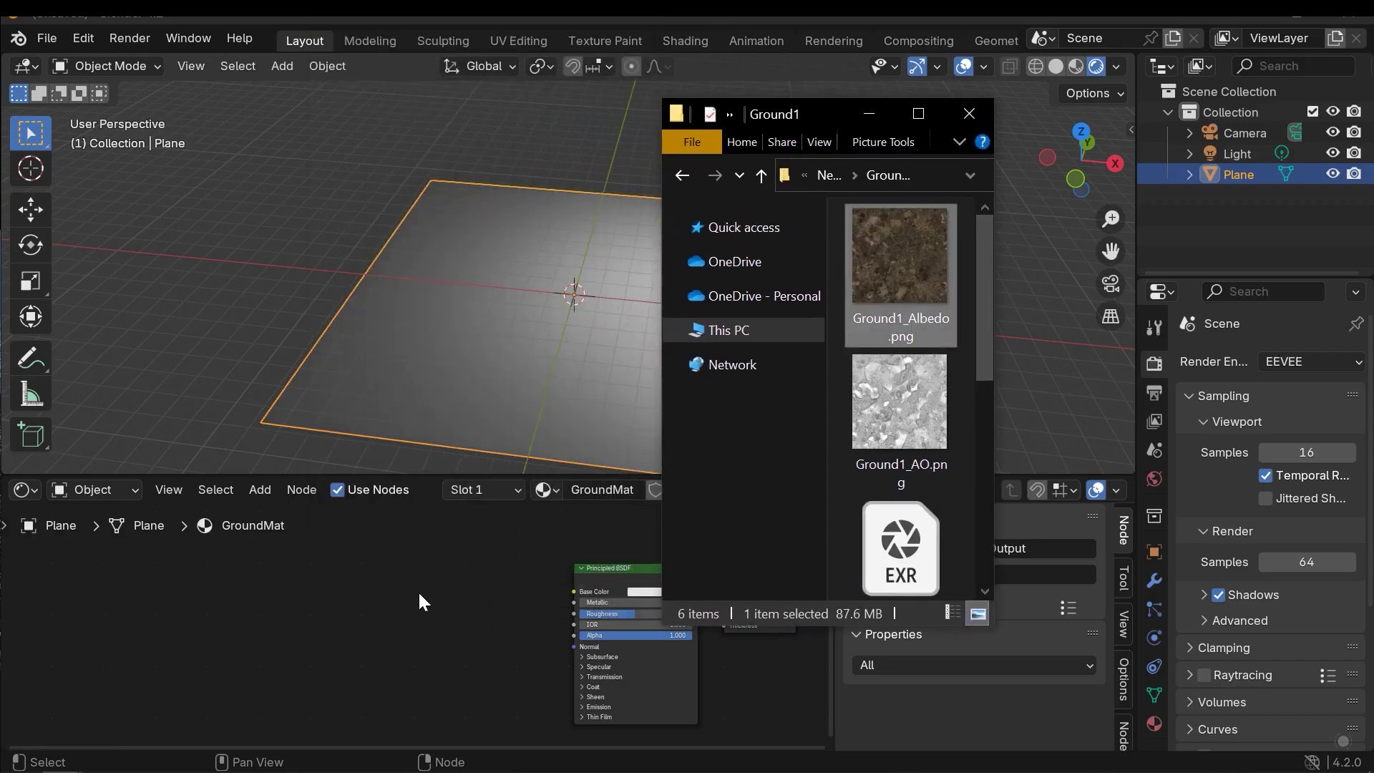
drag(462, 589, 462, 589)
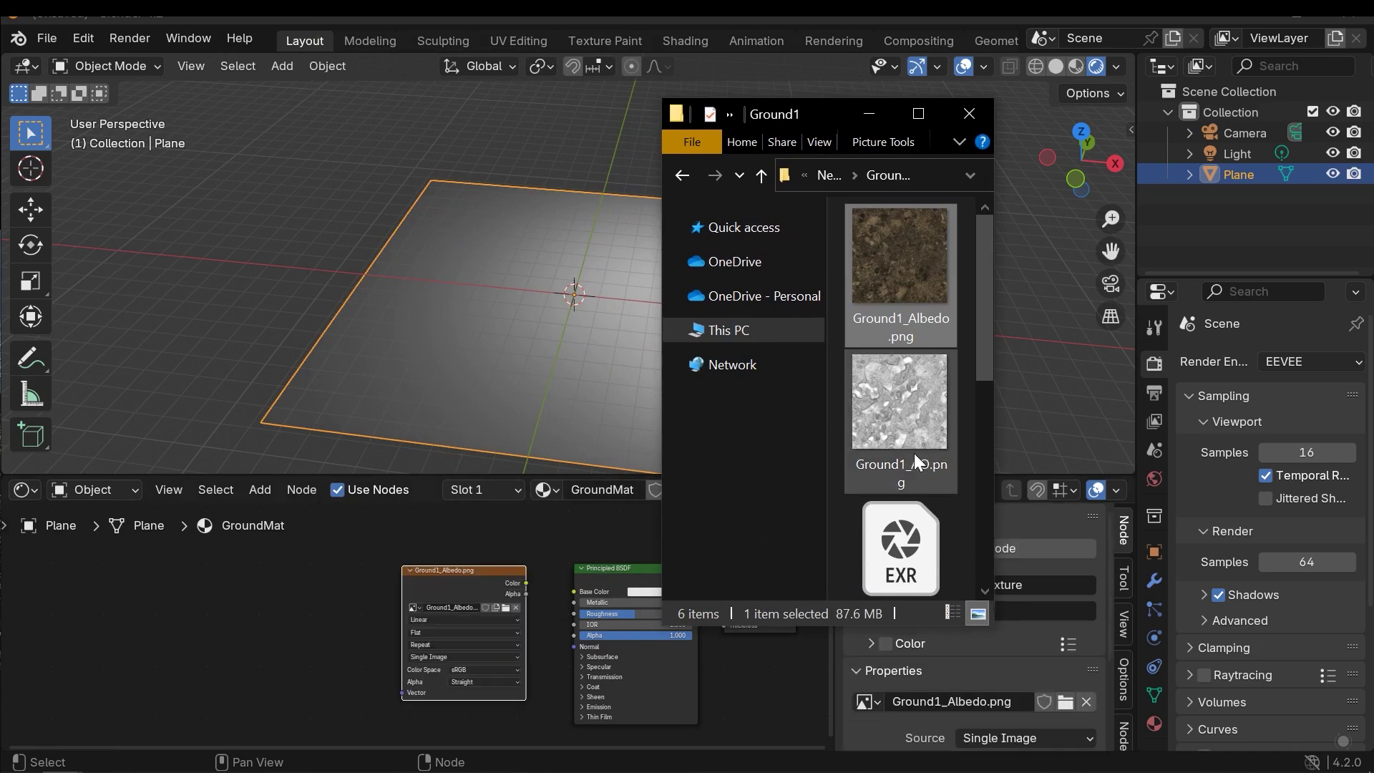
- Bring Ground1_AO.png from the Ground1 folder into the node tree as an image texture
scroll(913, 455, down, 1)
click(922, 365)
drag(208, 655, 208, 655)
- Skip the metalness map and bring Ground1_Normal.png into the node tree as an image texture
scroll(918, 458, down, 1)
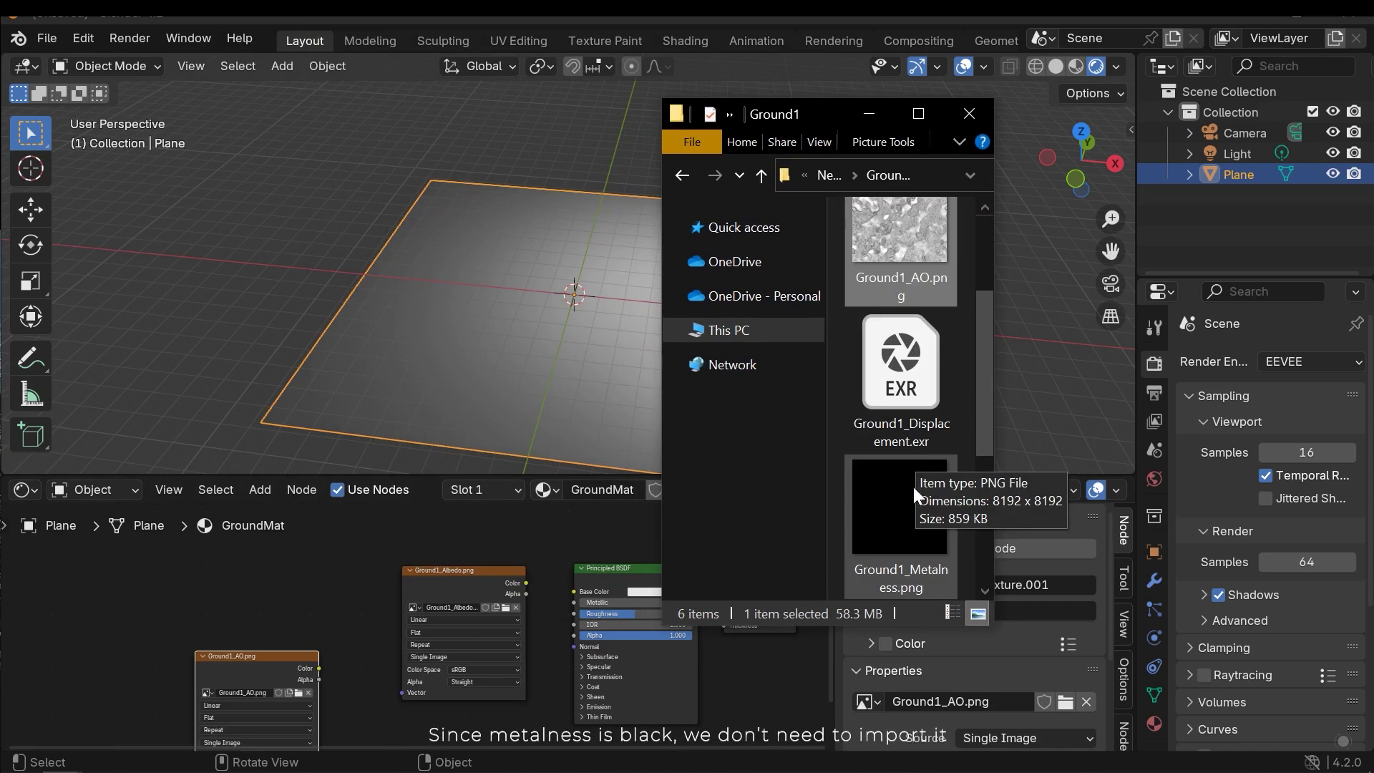
scroll(916, 497, down, 1)
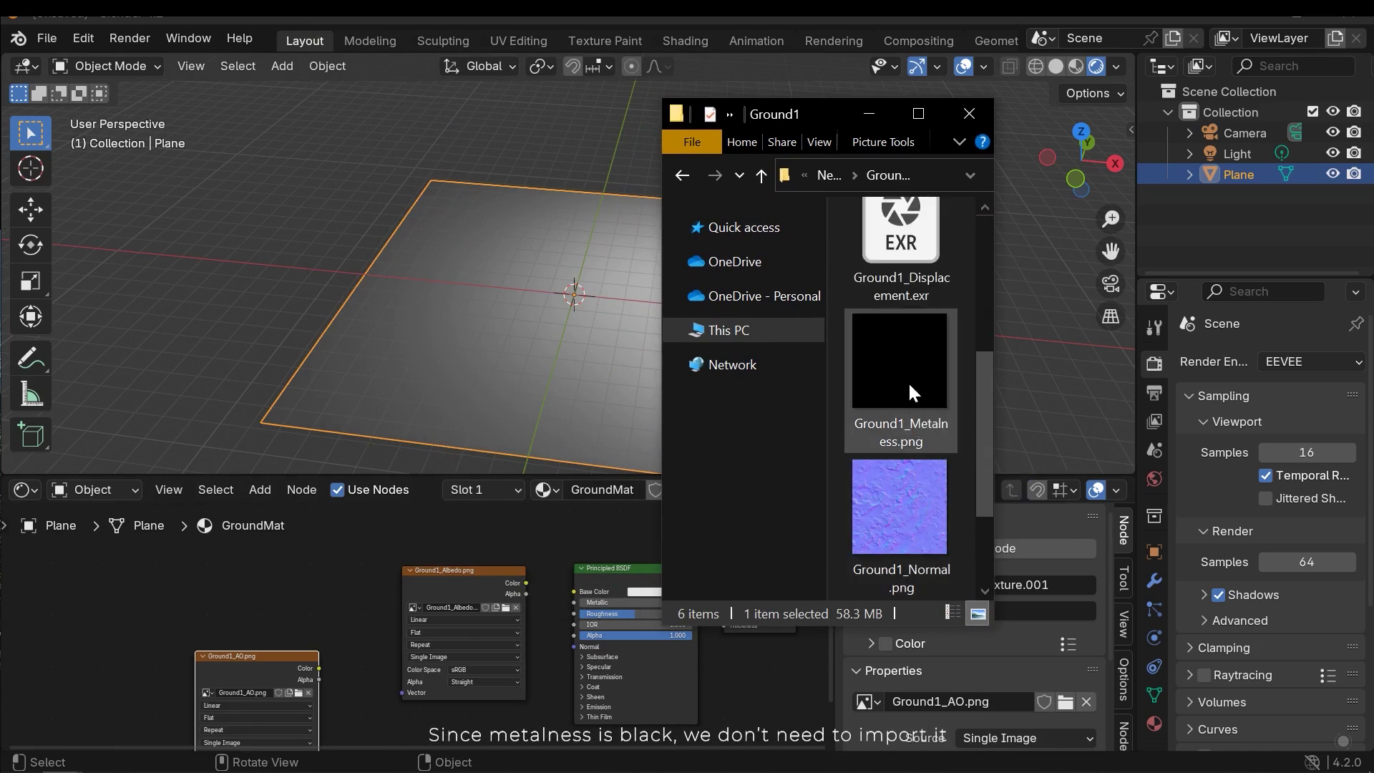
scroll(908, 381, down, 1)
click(899, 402)
drag(898, 403, 853, 450)
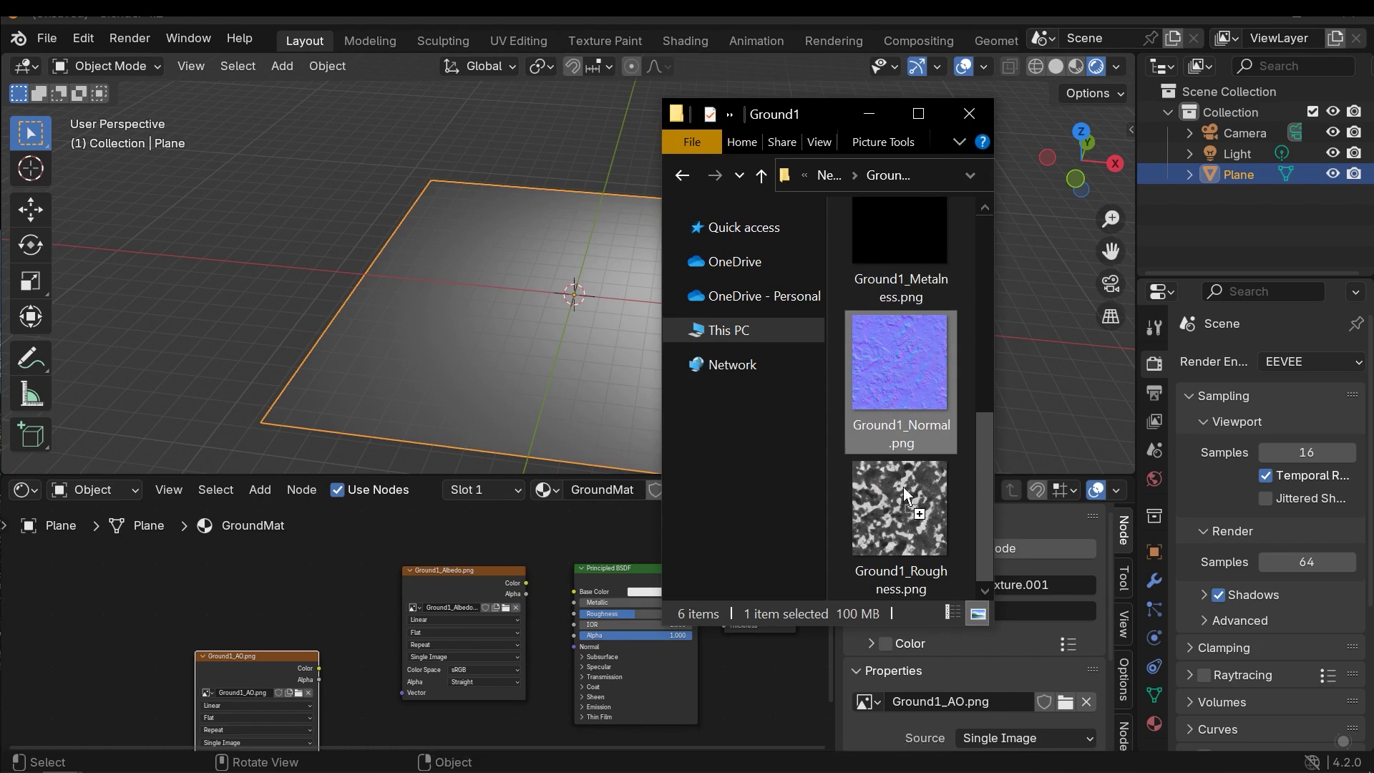
drag(904, 504, 906, 500)
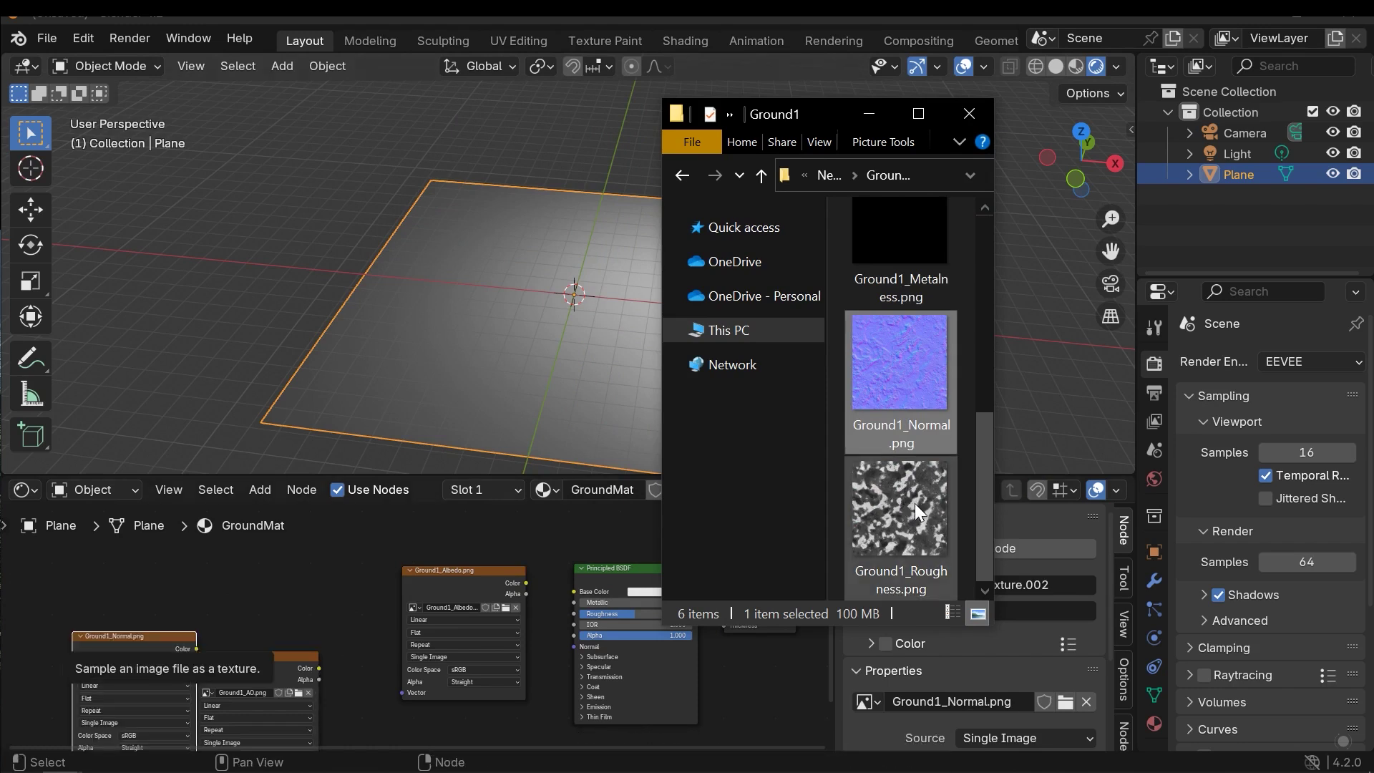
- Bring Ground1_Roughness.png into the node tree as an image texture and close the Ground1 folder window
click(913, 526)
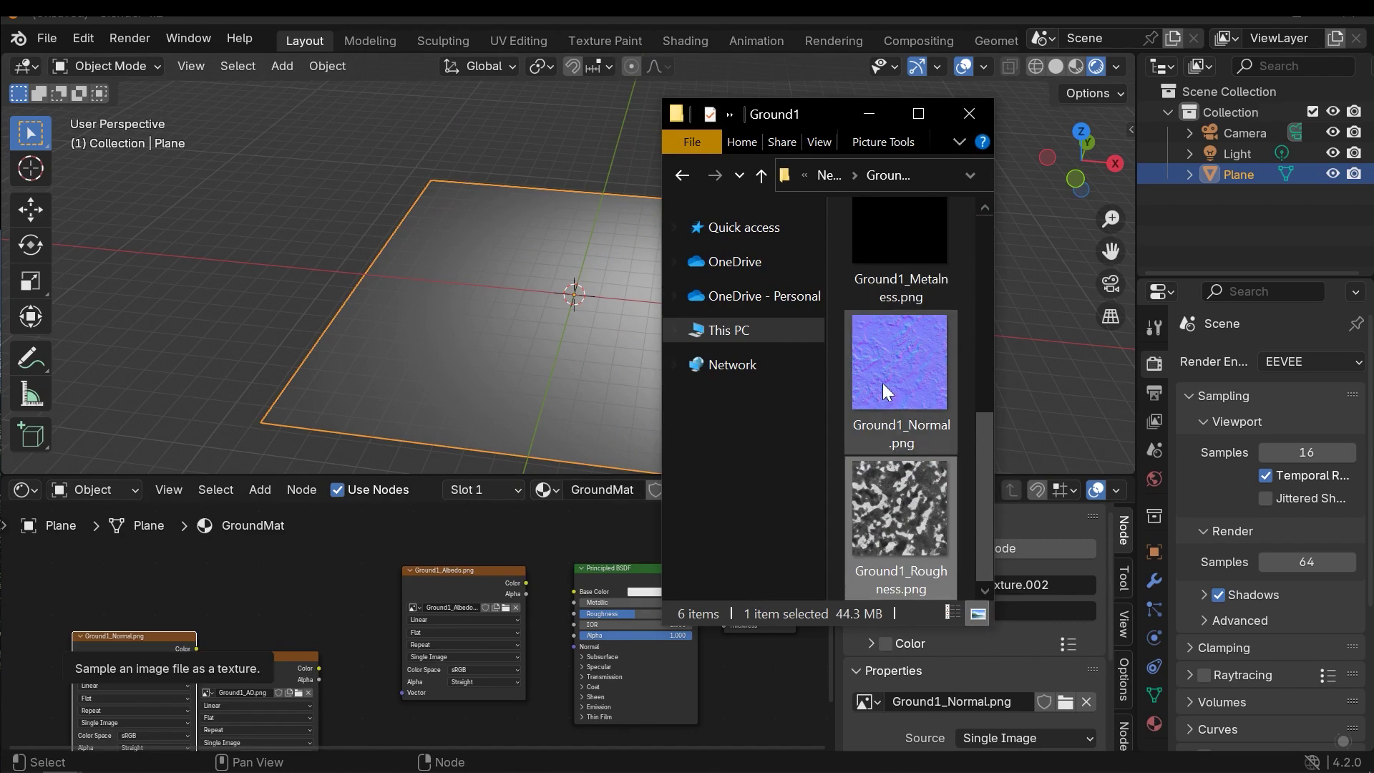
drag(913, 466, 344, 565)
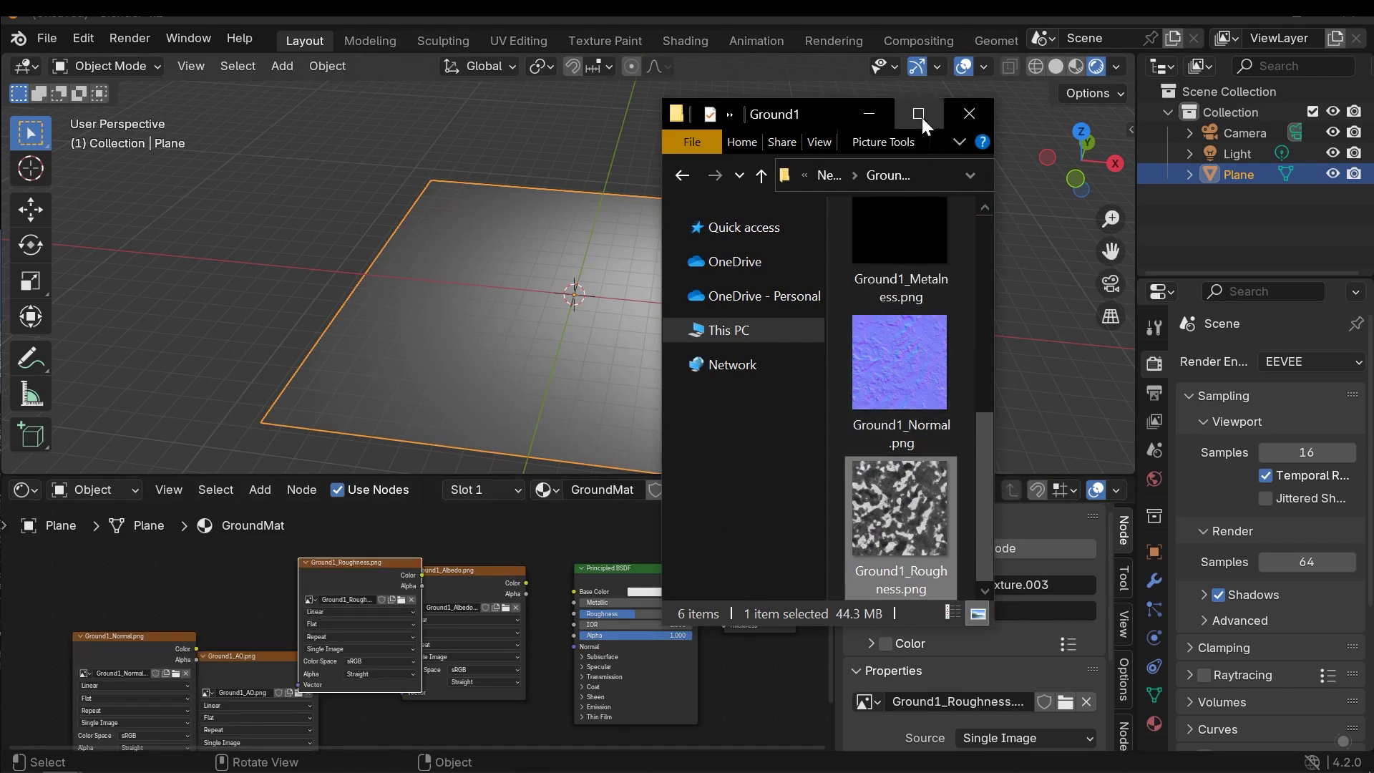
click(951, 113)
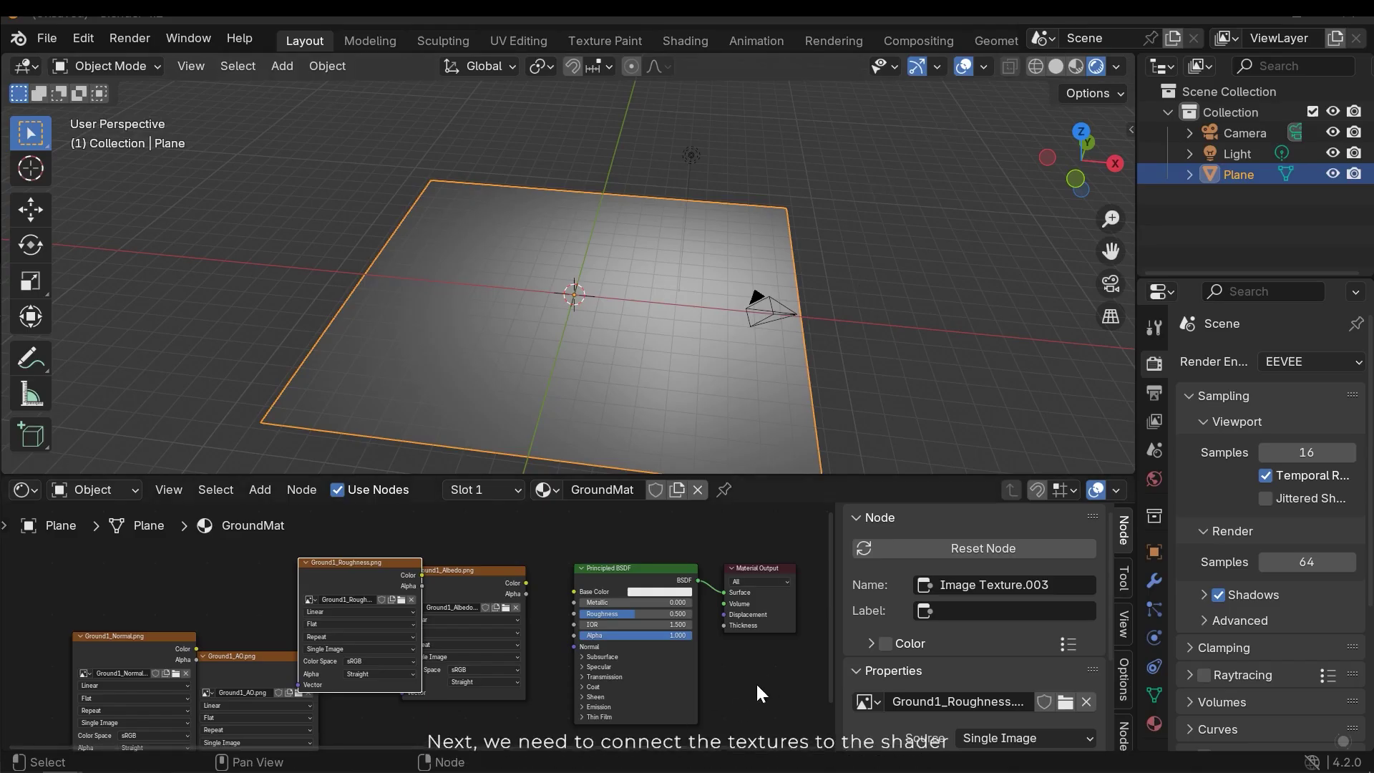
- Connect the Albedo texture's Color output to the Principled BSDF's Base Color and hide the viewport overlays
scroll(597, 634, down, 1)
middle_drag(562, 655, 598, 758)
drag(501, 733, 588, 654)
scroll(508, 634, up, 1)
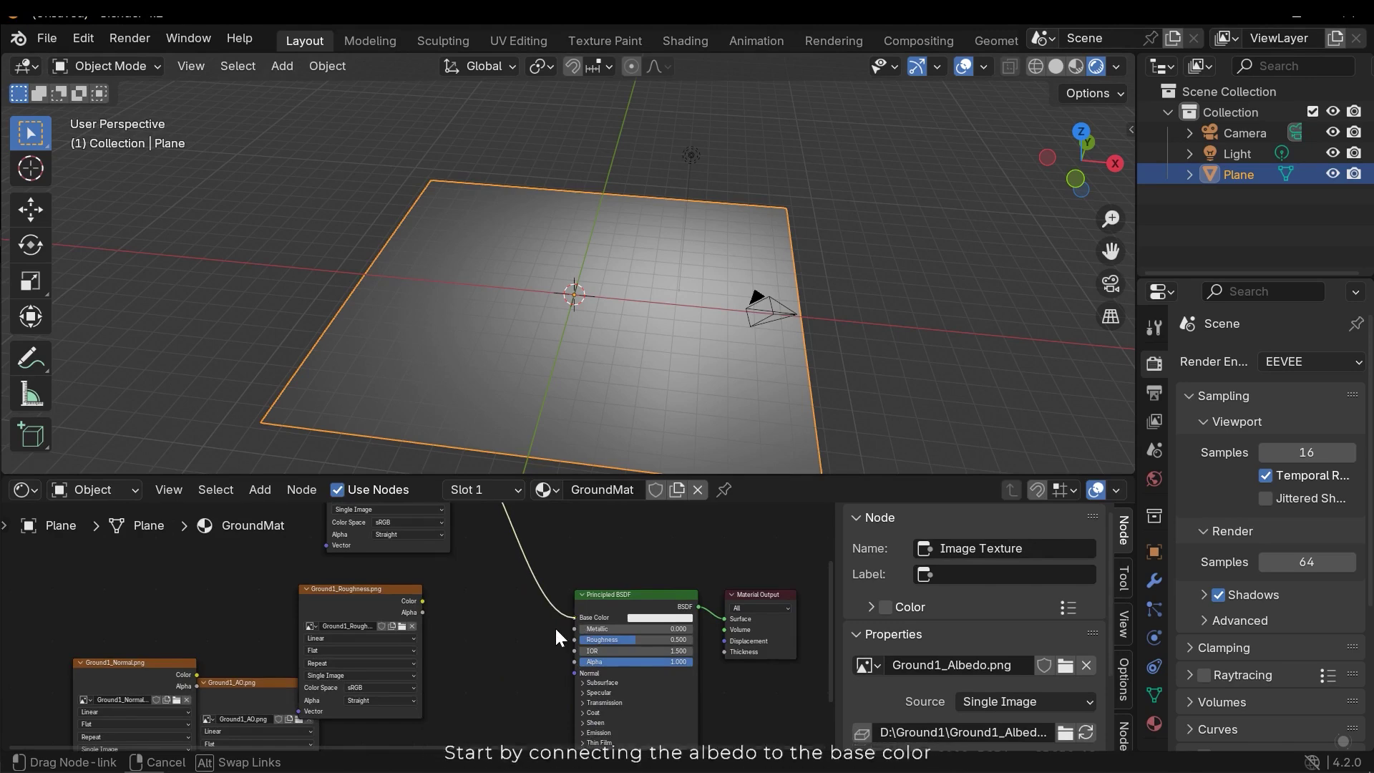
drag(556, 635, 574, 616)
middle_drag(665, 358, 780, 304)
click(964, 66)
- Set the Roughness texture's color space to Non-Color and connect its Color output to the Principled BSDF's Roughness
middle_drag(445, 667, 481, 630)
scroll(472, 608, up, 1)
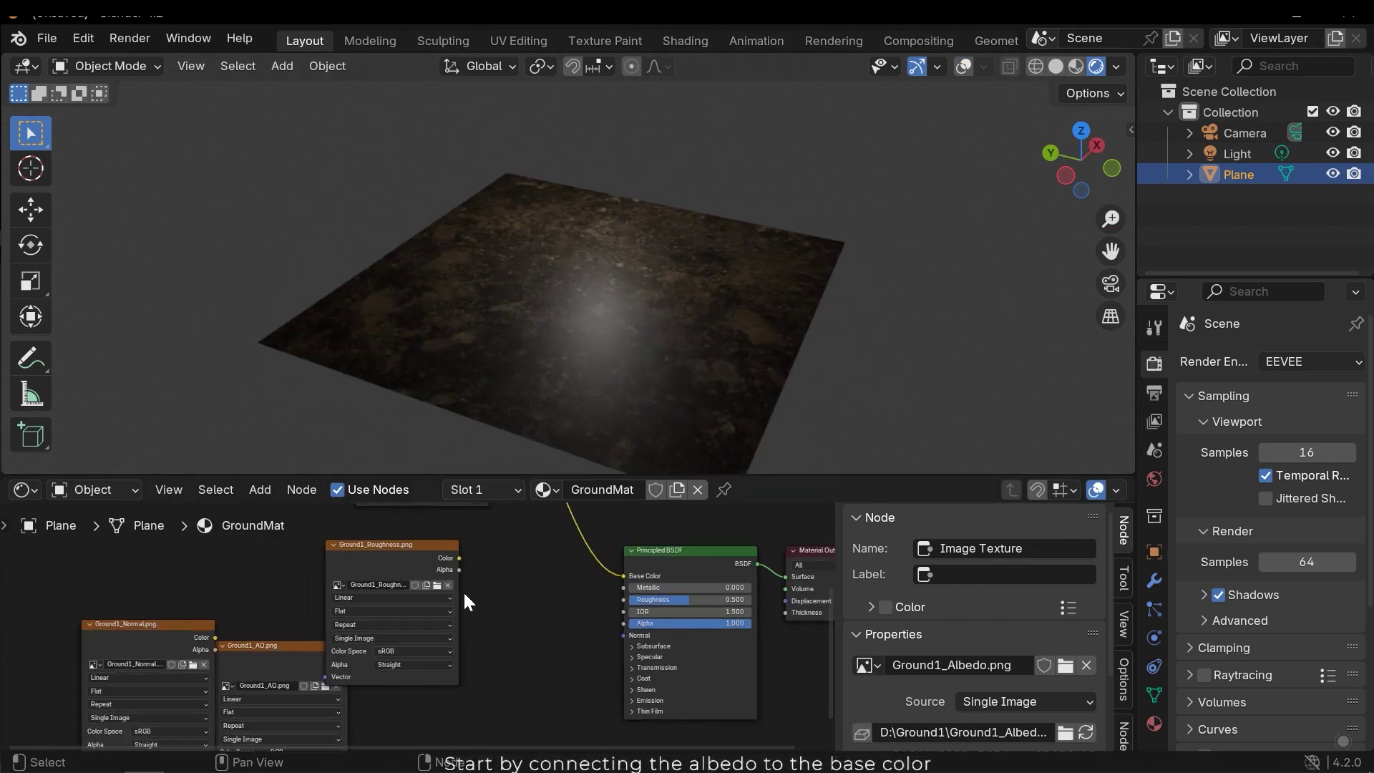
mouse_move(407, 555)
mouse_down()
mouse_move(426, 536)
mouse_move(420, 573)
mouse_up()
scroll(418, 685, up, 2)
click(427, 657)
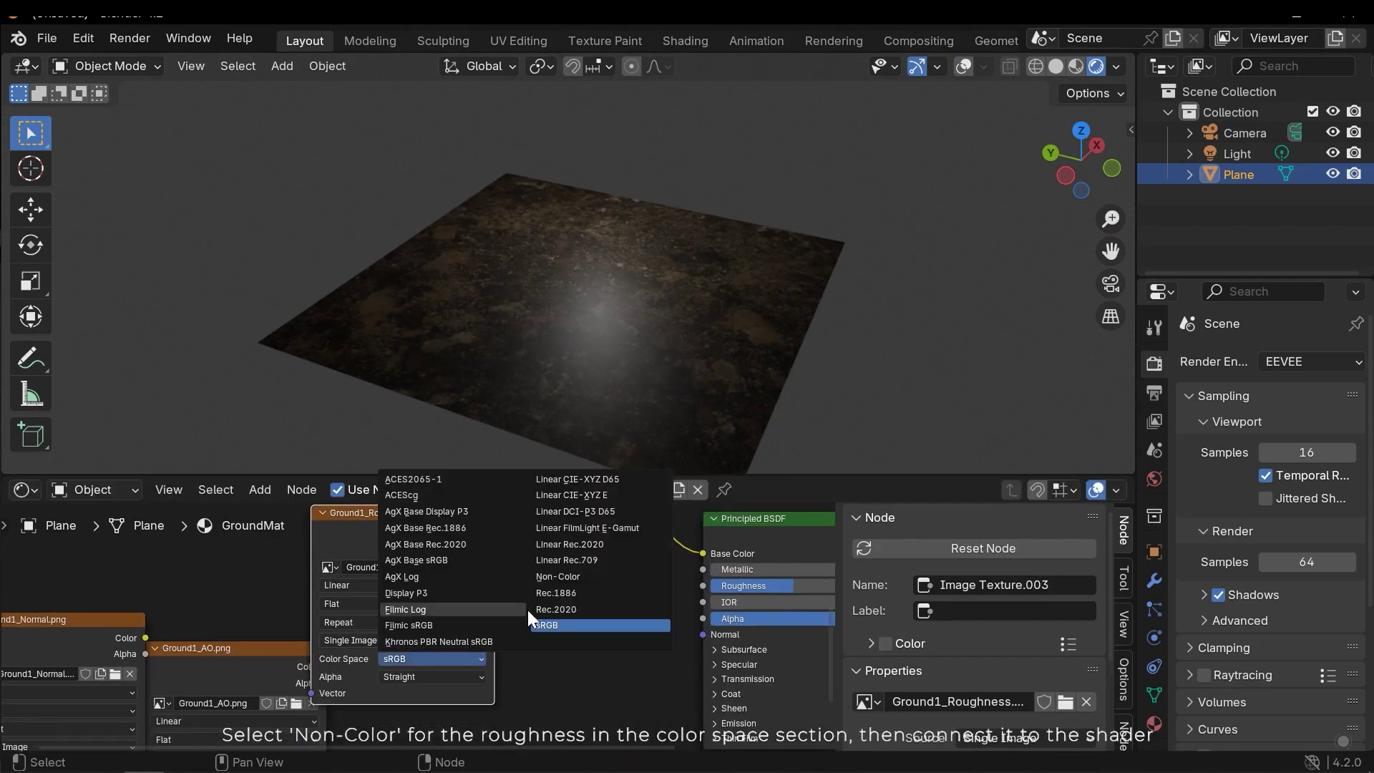
click(551, 580)
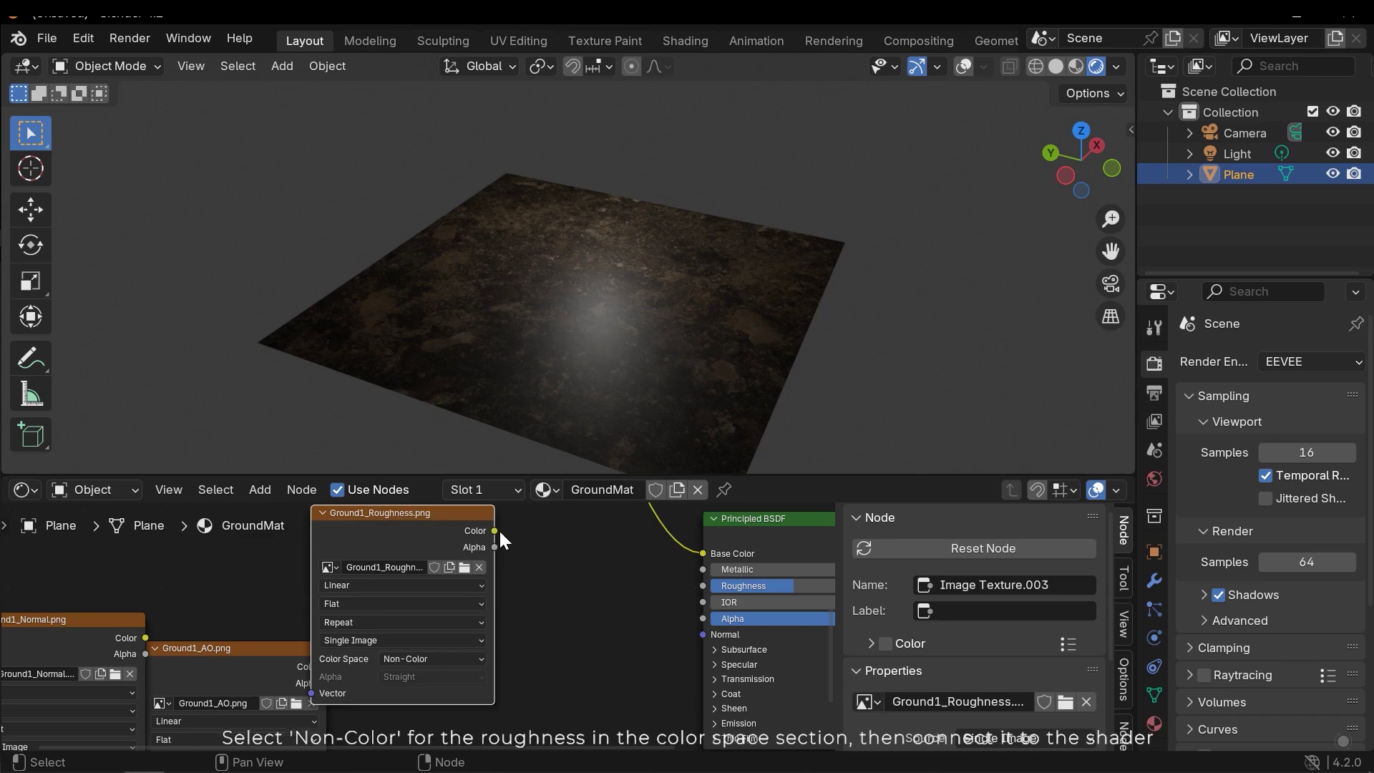
drag(495, 530, 701, 583)
scroll(537, 604, down, 3)
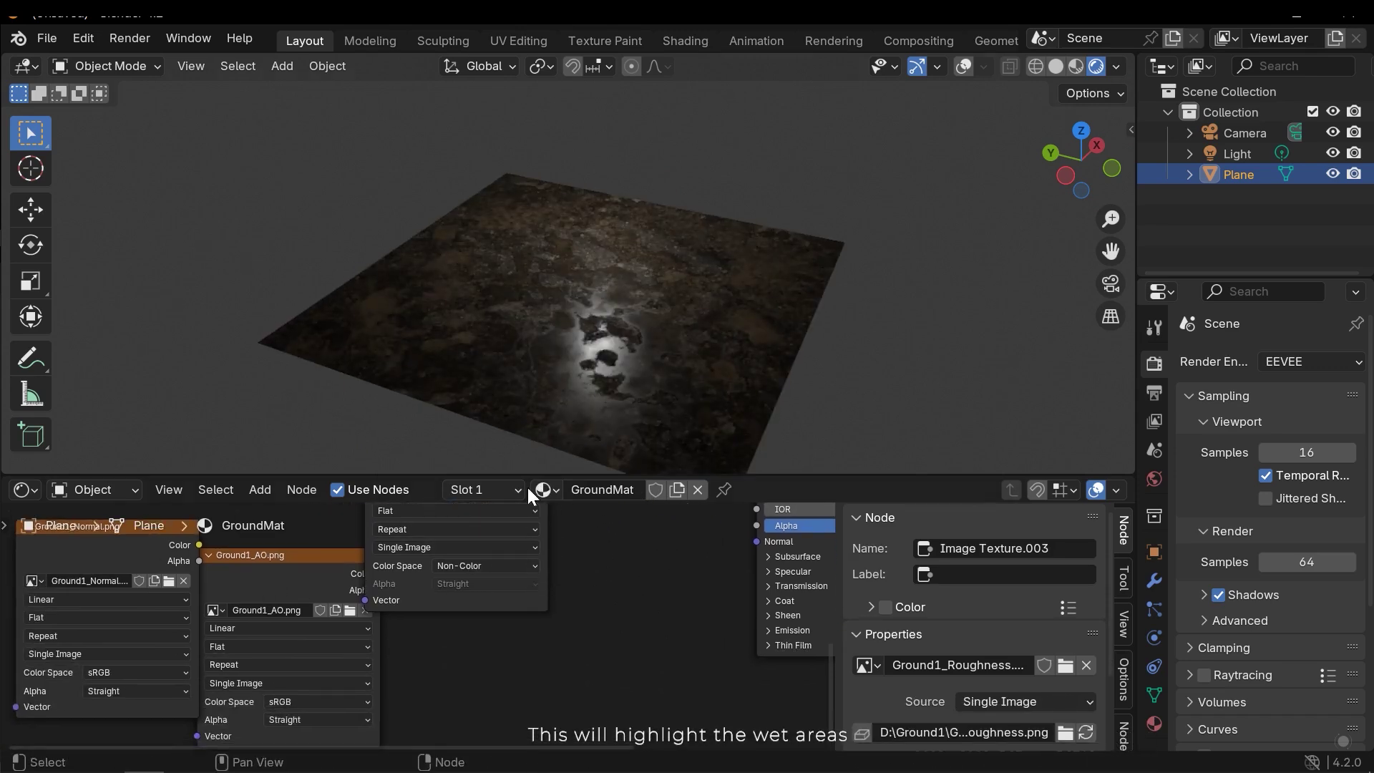
- Move the Ground1_AO.png node below the Roughness texture node and hide the node editor's sidebar
middle_drag(598, 396, 652, 329)
scroll(457, 608, down, 2)
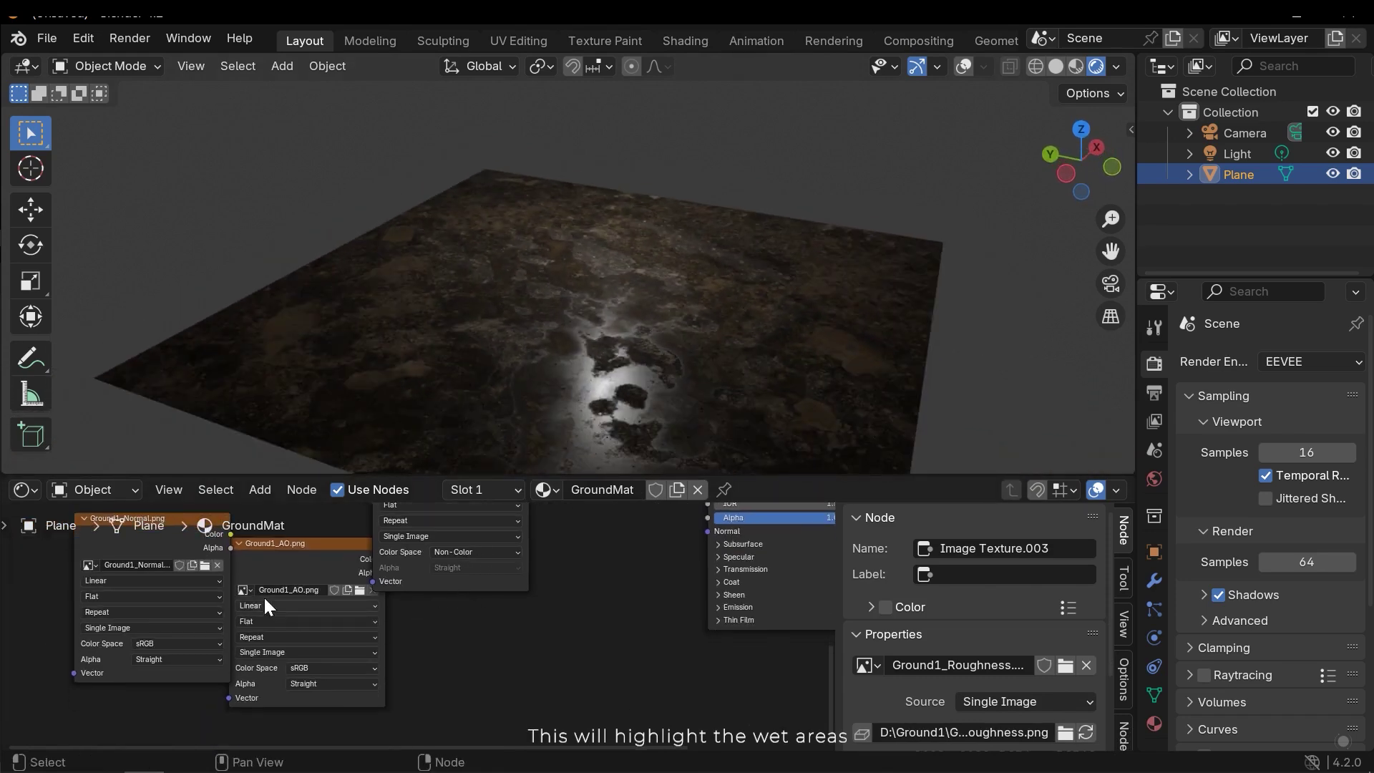
click(261, 591)
key(g)
click(510, 646)
middle_drag(510, 646, 480, 668)
key(n)
scroll(506, 641, down, 2)
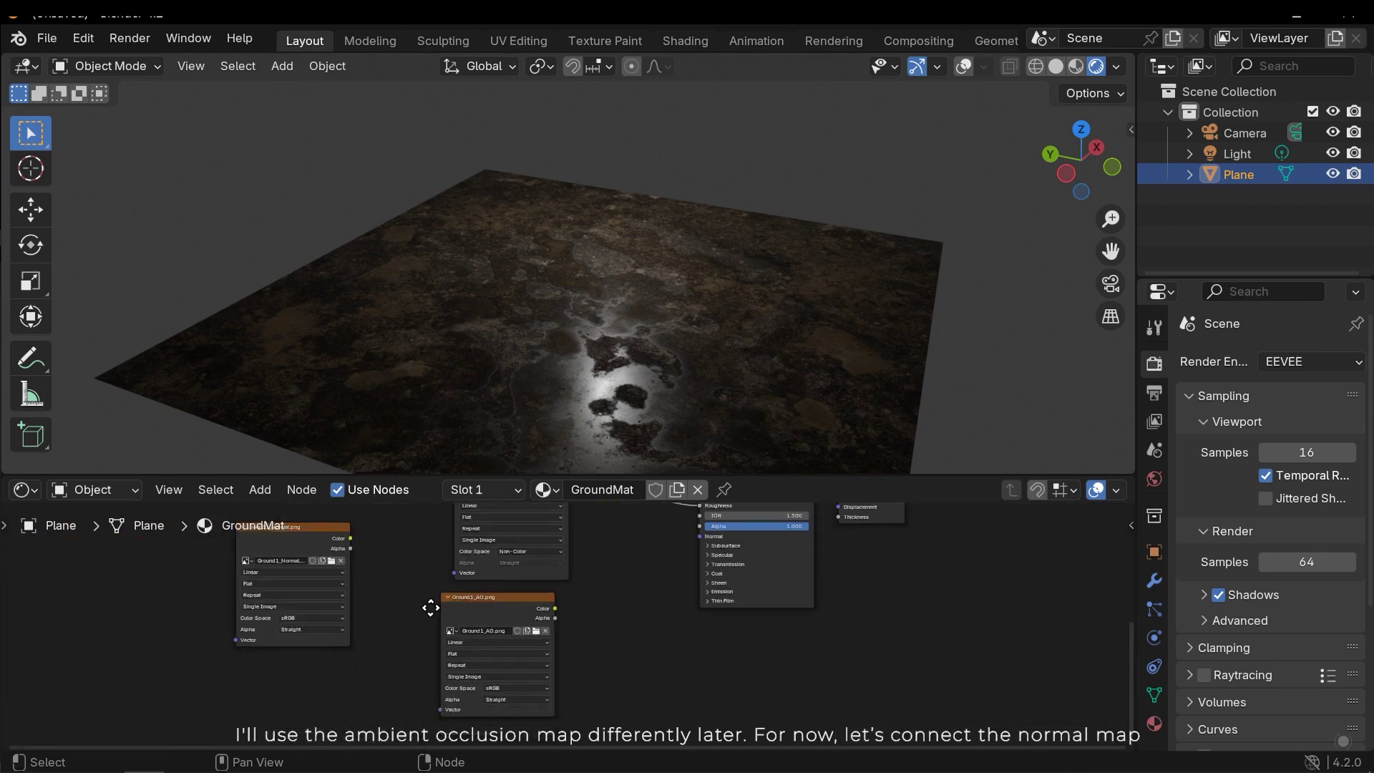
- Move the Ground1_Normal.png node below the AO texture node and set its color space to Non-Color
drag(303, 527, 504, 641)
scroll(474, 633, up, 2)
scroll(478, 669, up, 1)
click(449, 674)
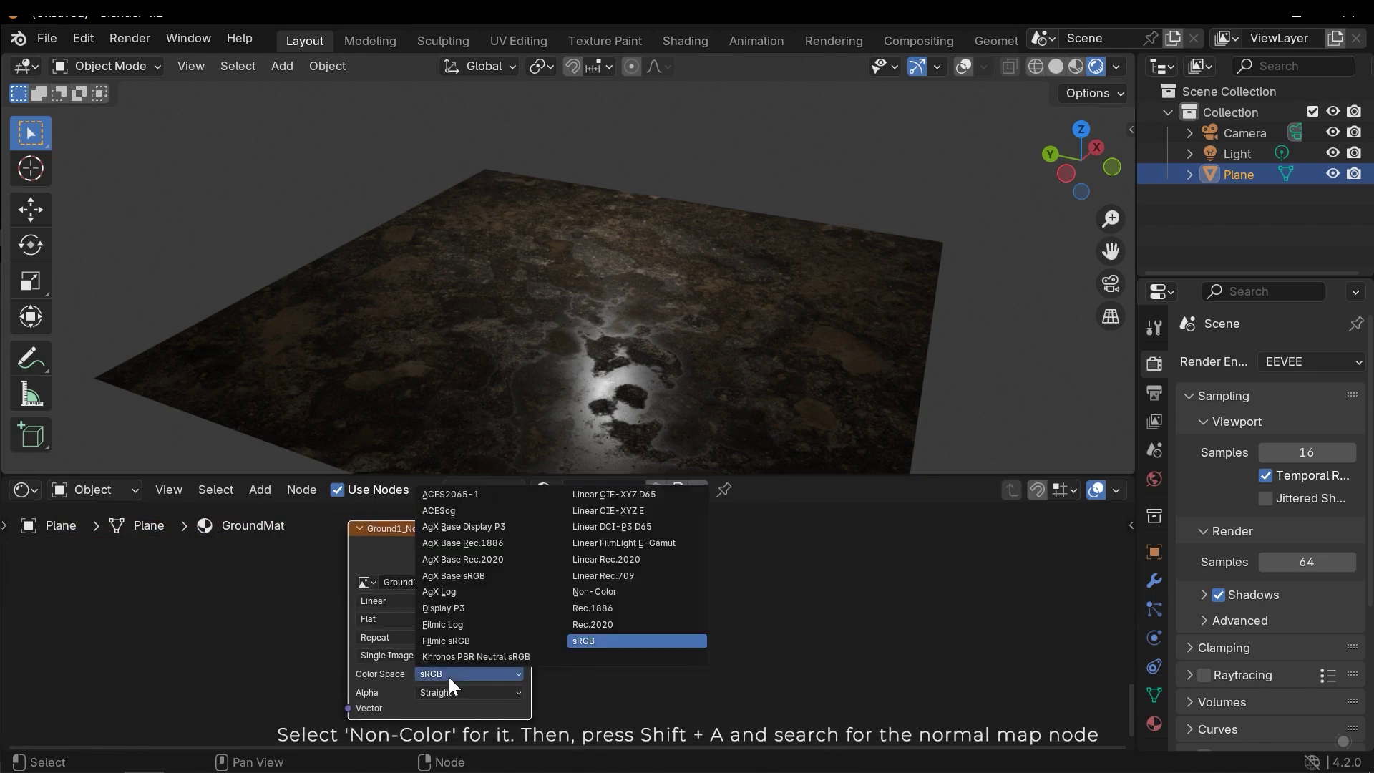
click(601, 591)
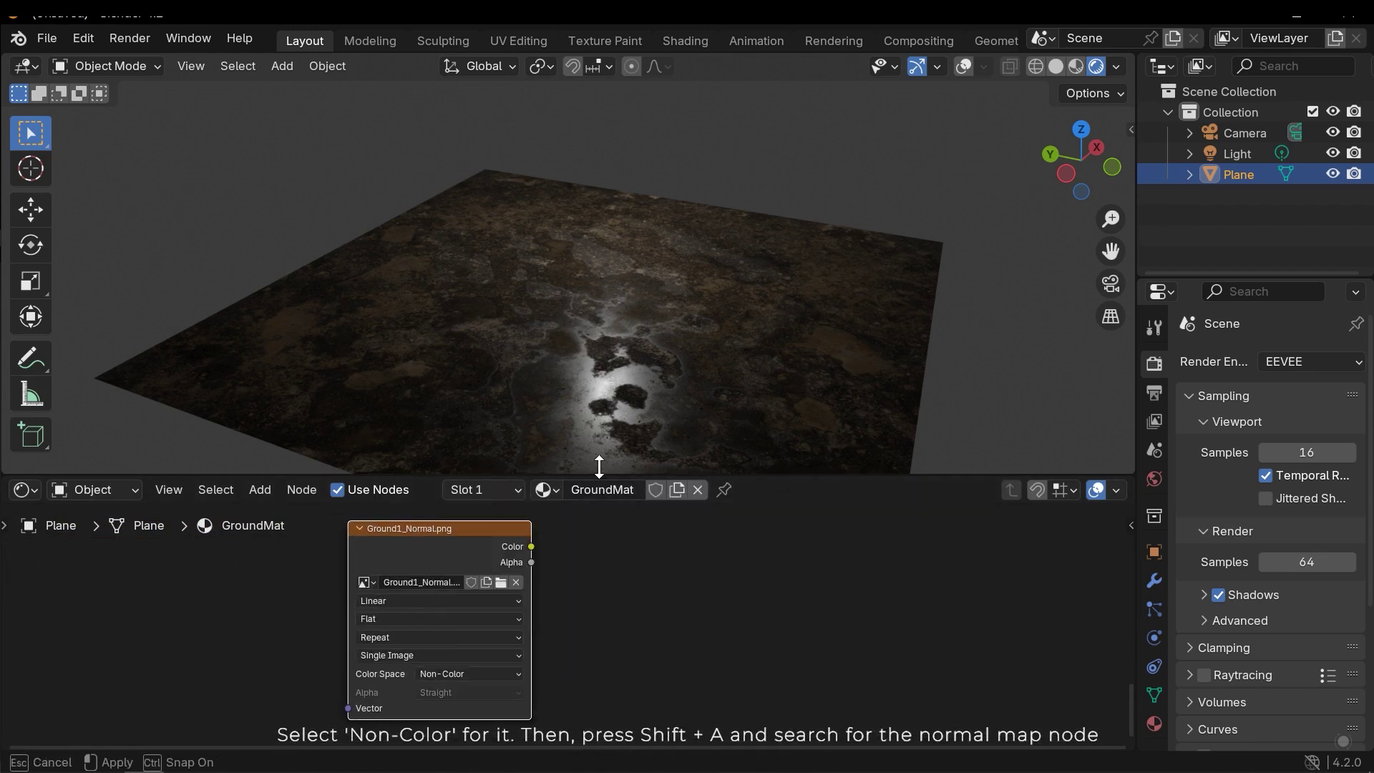
- Enlarge the node editor and add a Normal Map node beside the Ground1_Normal.png texture node
drag(598, 478, 598, 405)
key(shift+a)
text(n)
click(706, 541)
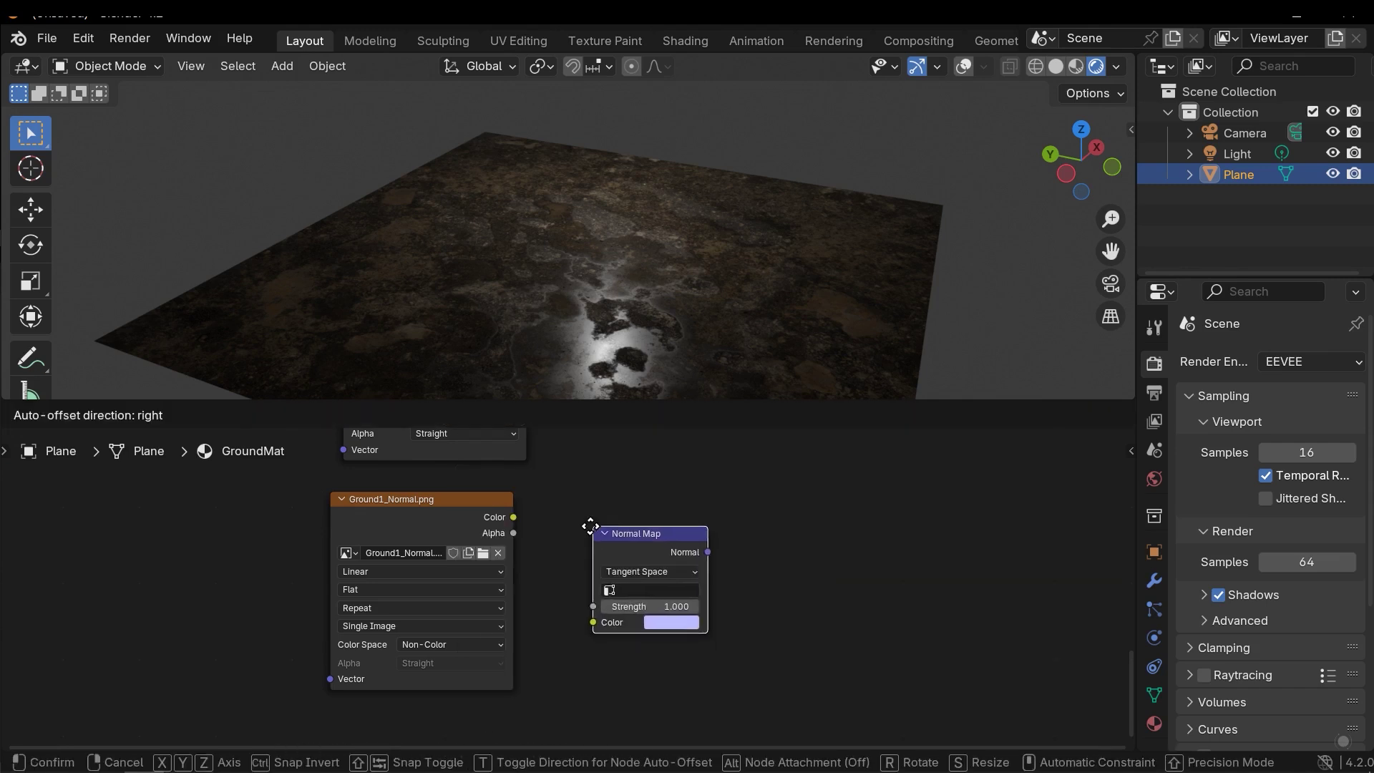
click(596, 545)
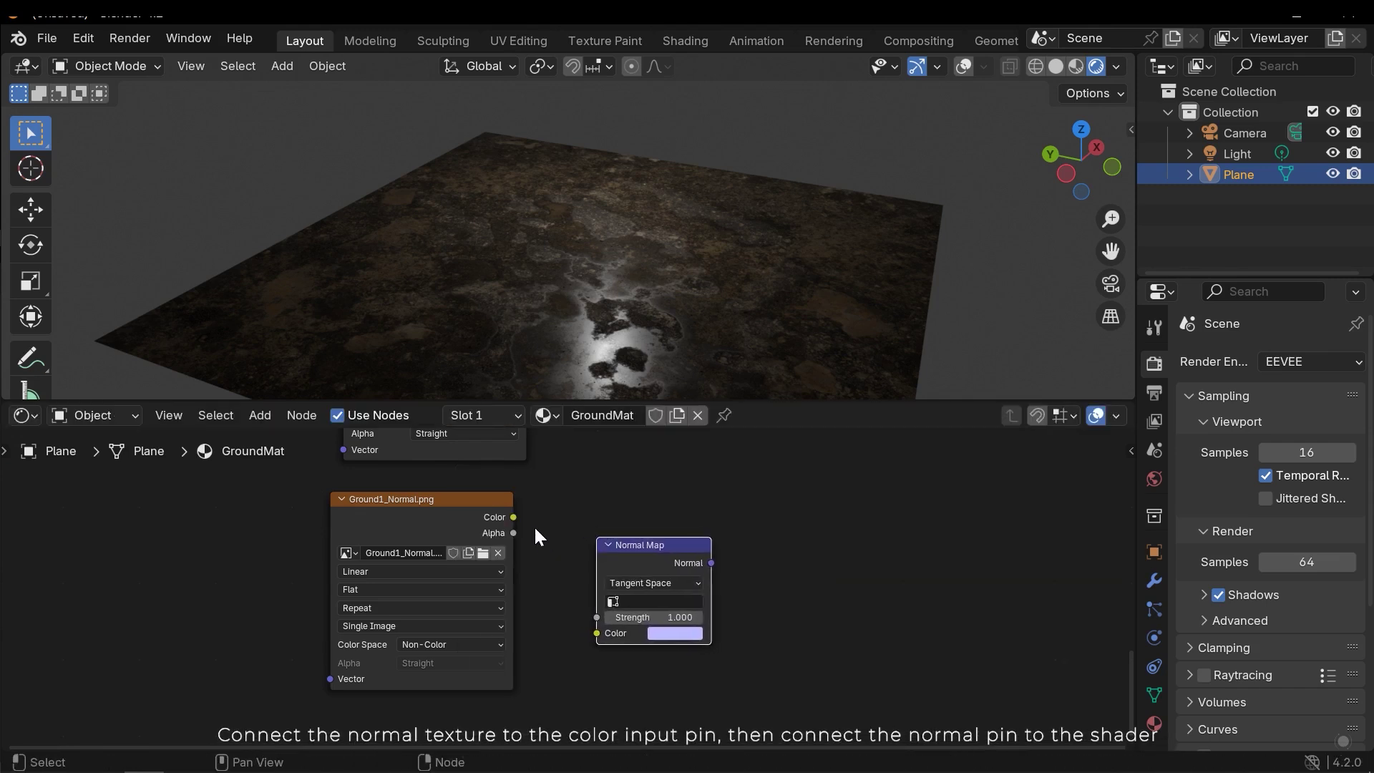
- Connect the Normal texture's Color to the Normal Map node's Color, and its Normal output to the Principled BSDF's Normal
drag(514, 517, 596, 633)
middle_drag(765, 580, 620, 666)
drag(619, 665, 705, 558)
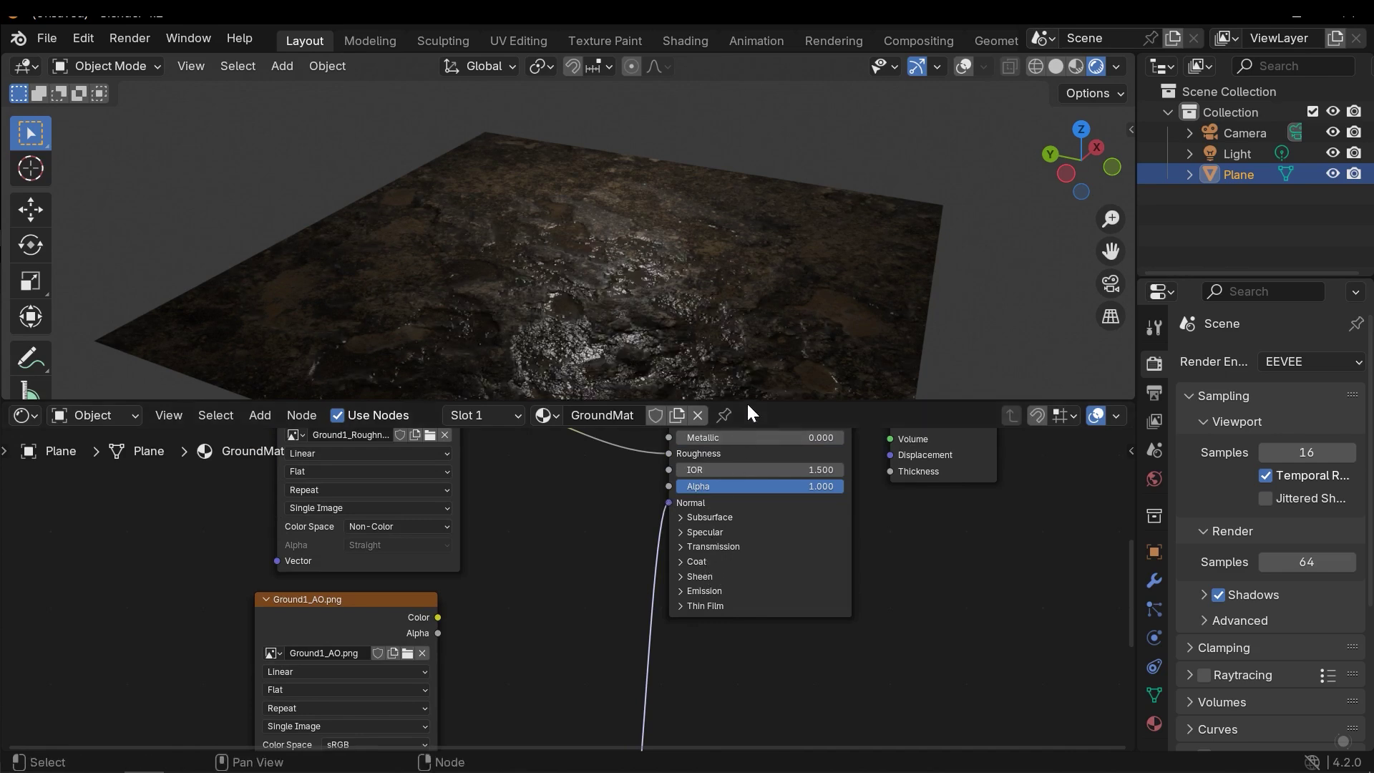
- Enlarge the viewport with its overlays shown again, and delete the light from the scene
drag(746, 401, 766, 472)
middle_drag(665, 400, 687, 366)
scroll(686, 368, down, 3)
middle_drag(586, 290, 646, 250)
click(963, 66)
click(629, 248)
key(Delete)
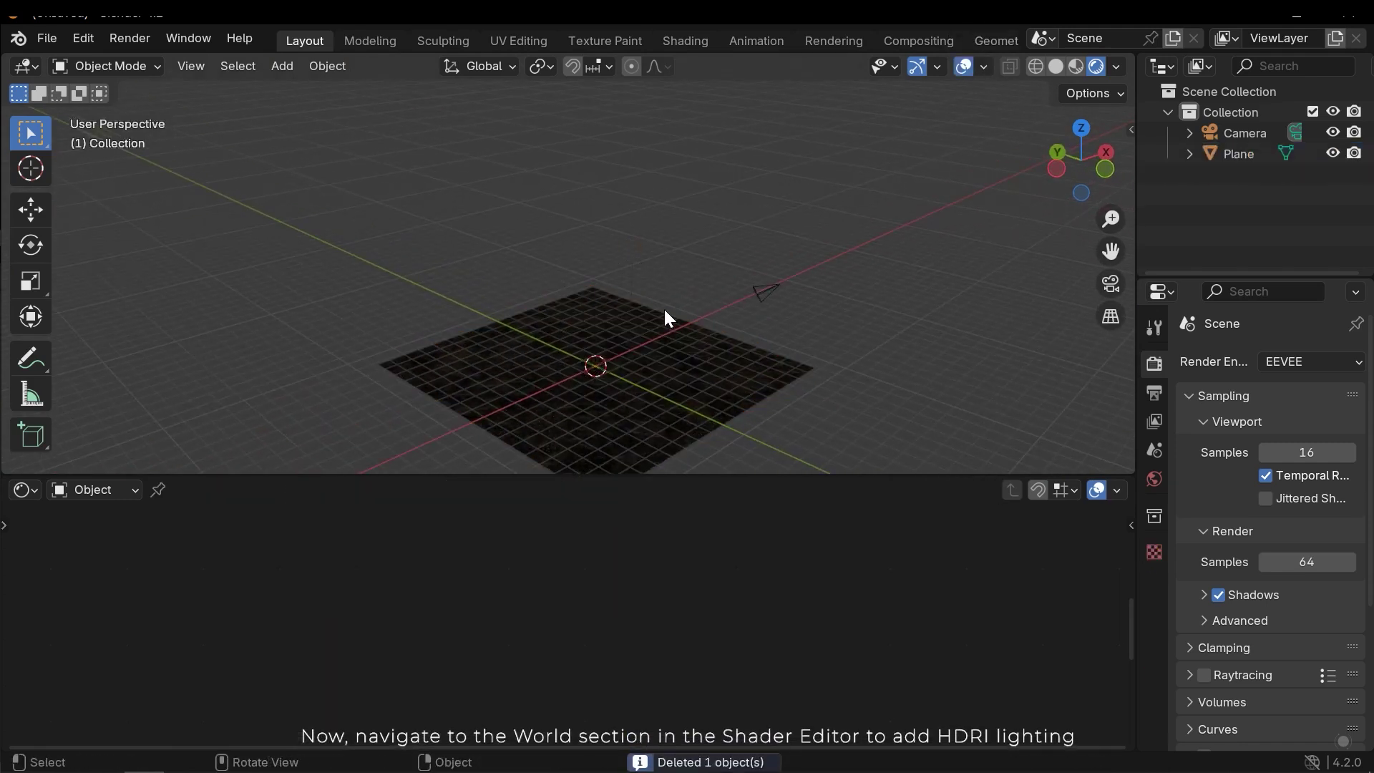
- Switch the shader editor to the World nodes and add an Environment Texture node ahead of the Background node
click(114, 492)
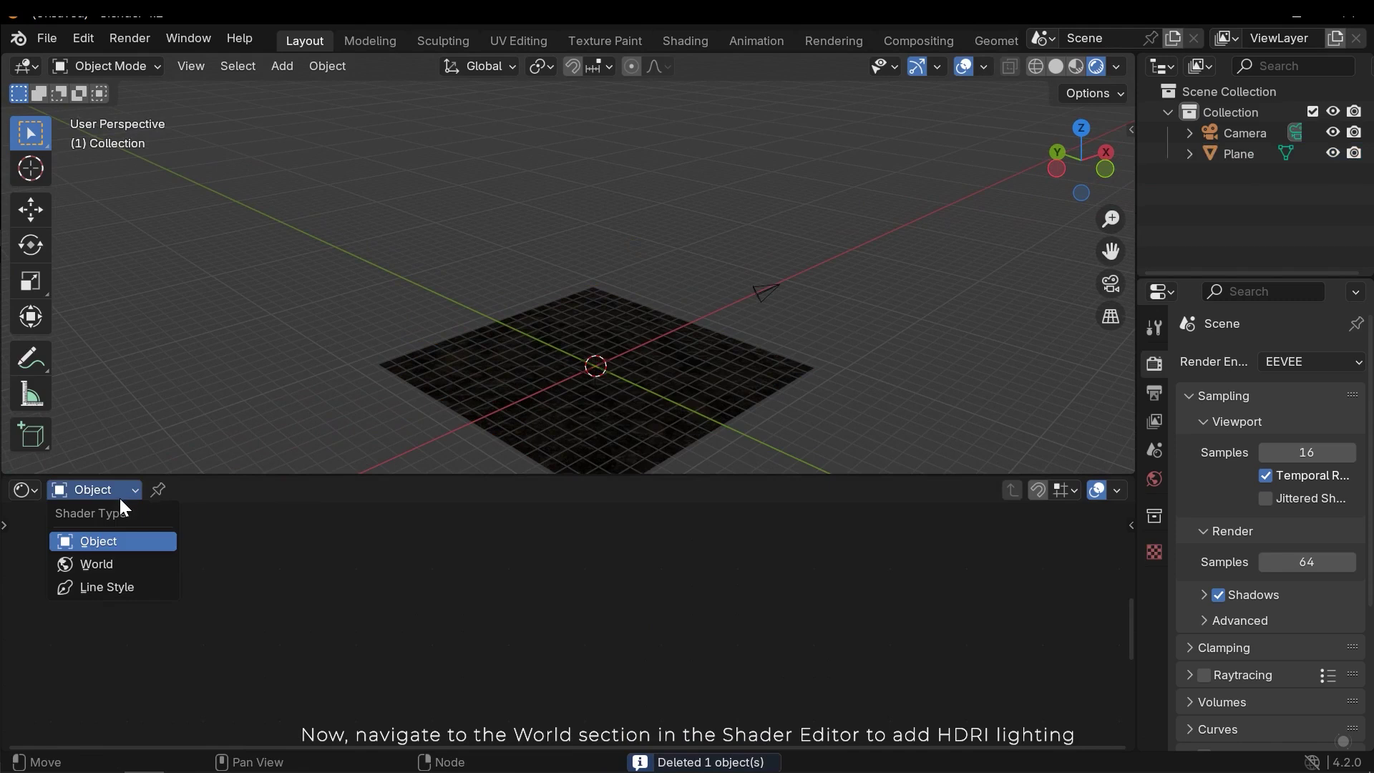
click(115, 563)
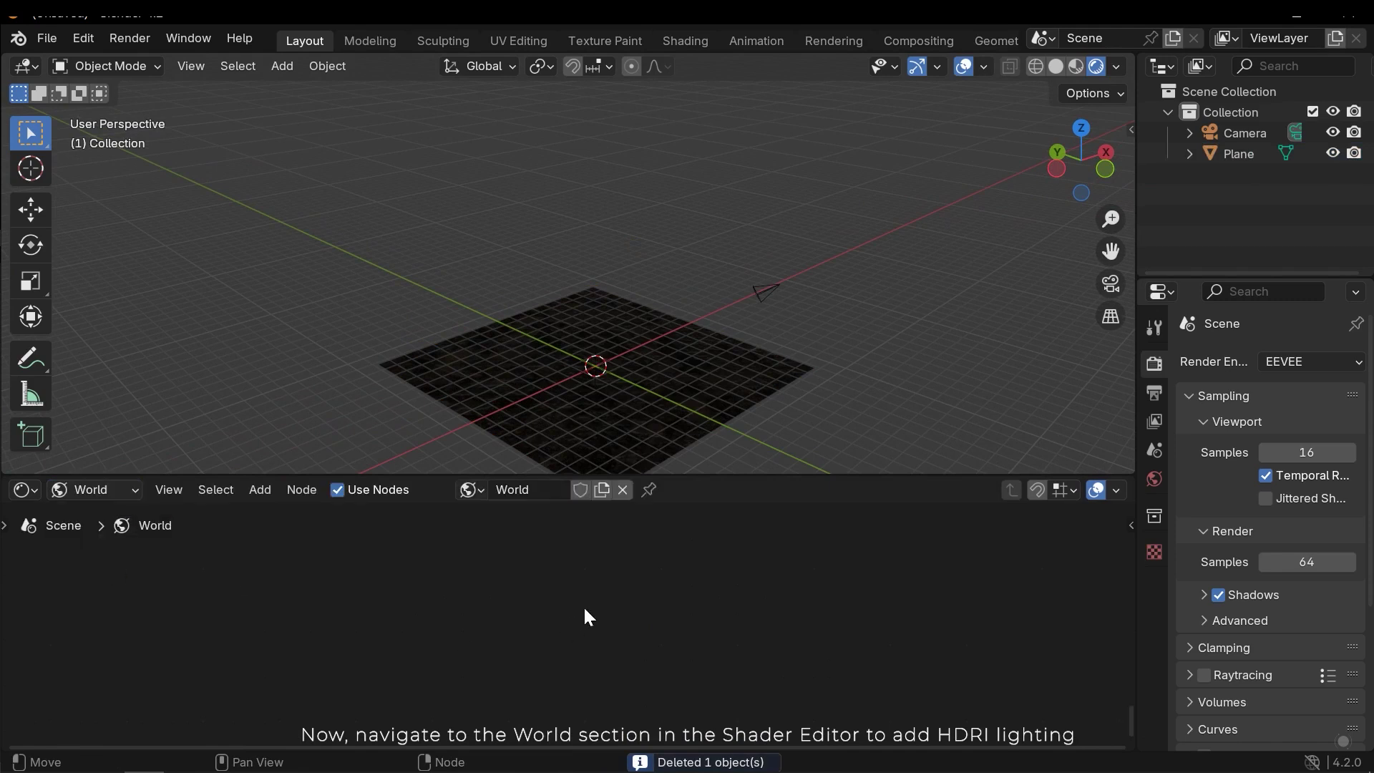
key(Home)
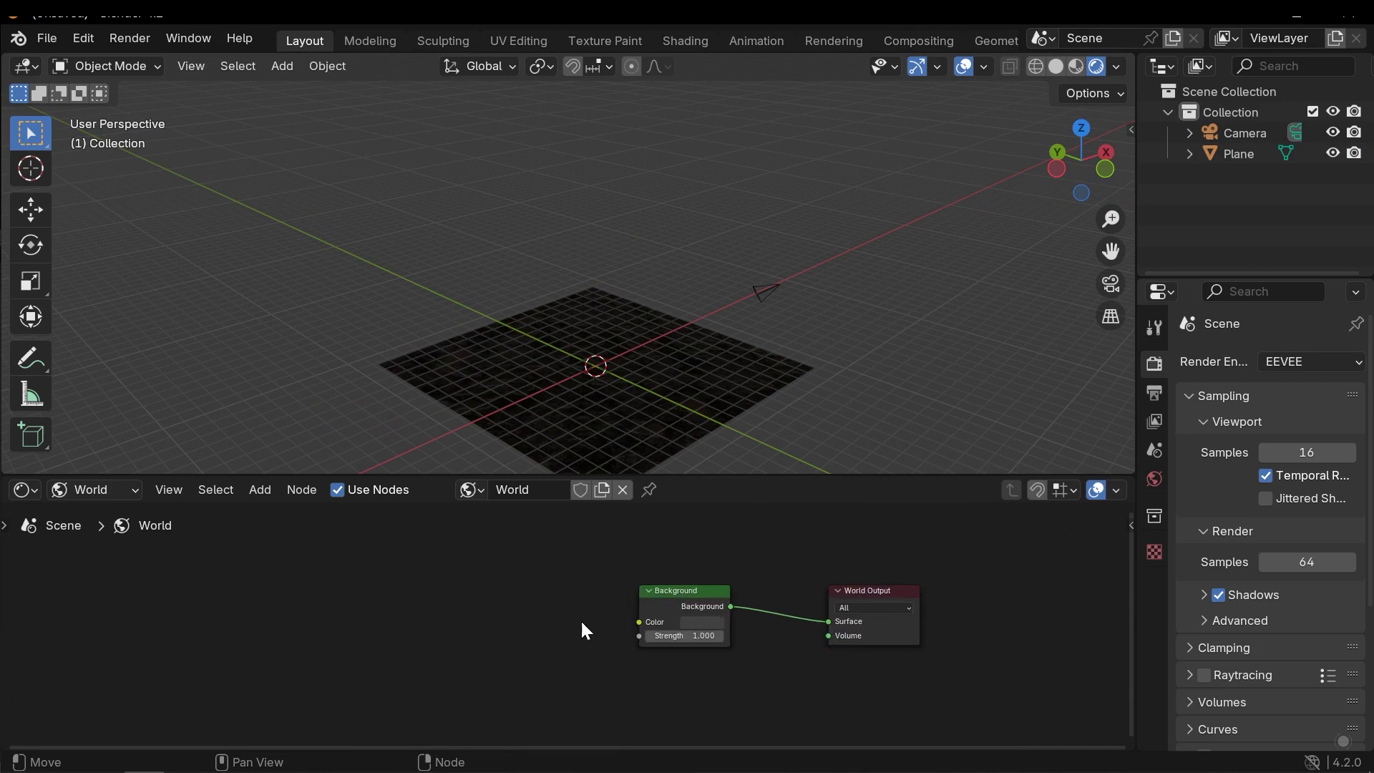
key(shift+a)
text(en)
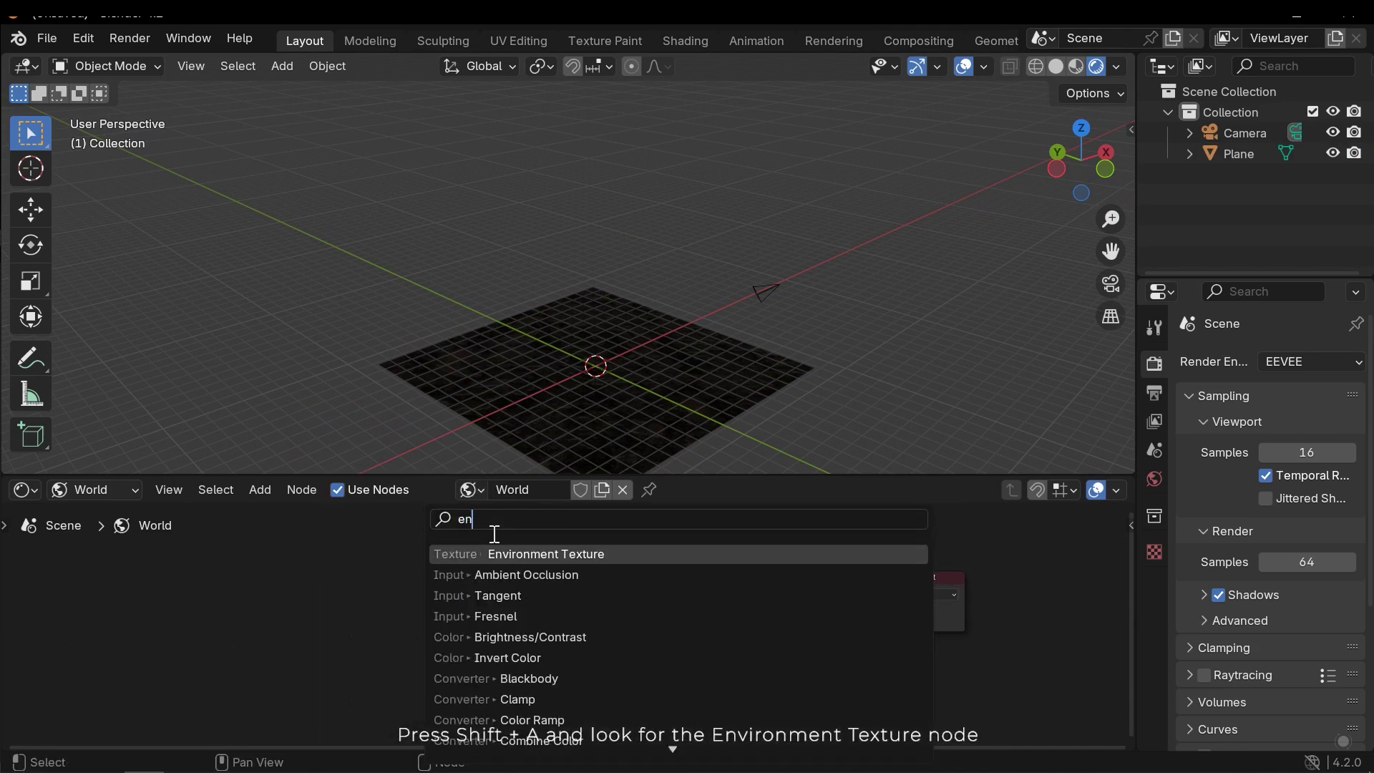
click(523, 556)
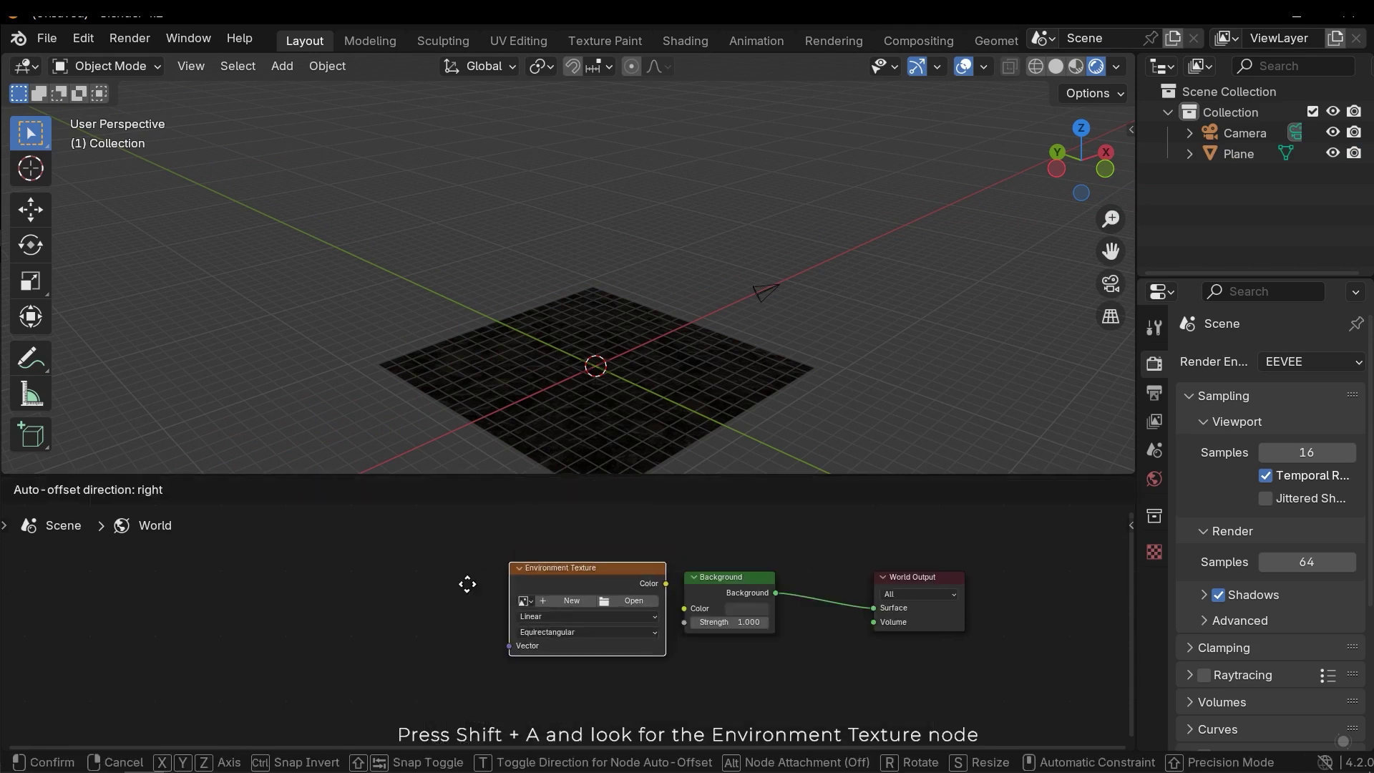
click(394, 573)
key(Home)
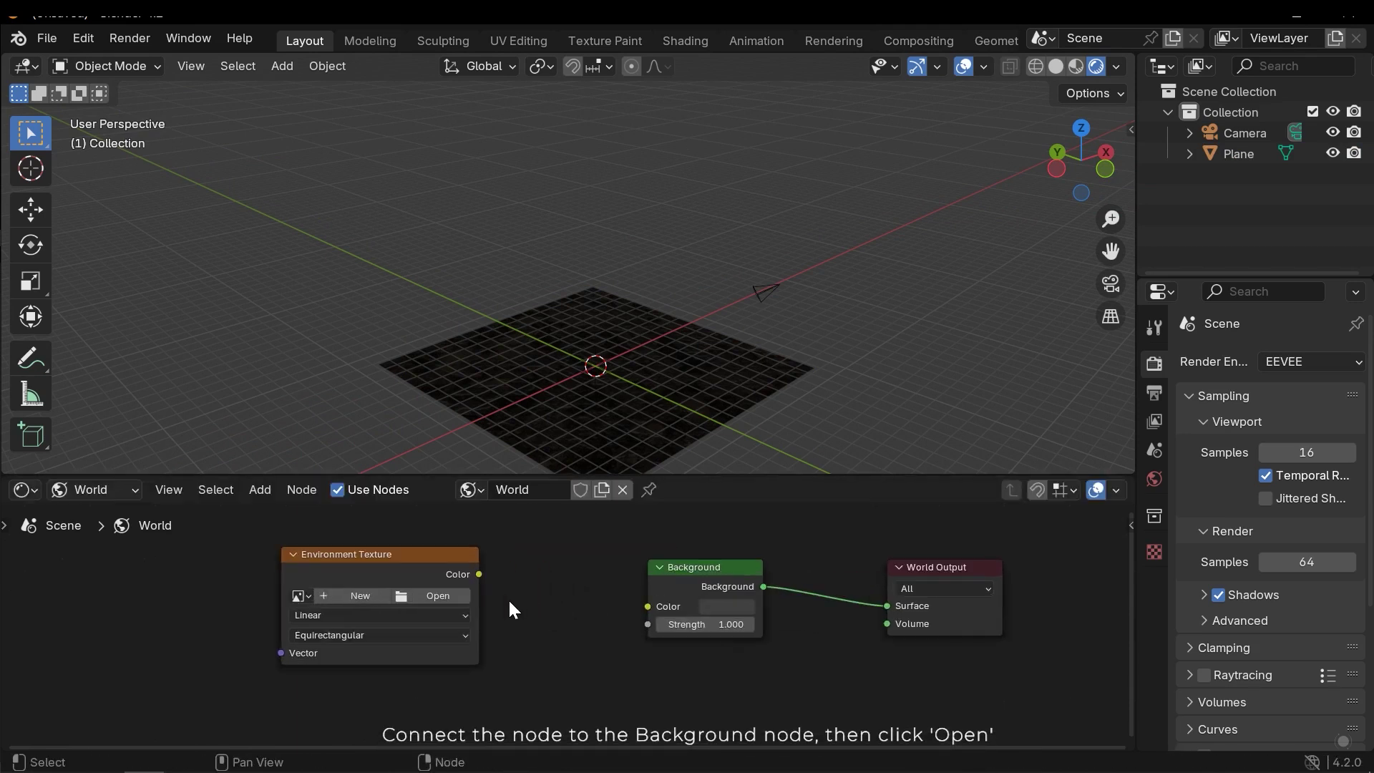
- Connect the Environment Texture's Color to the Background's Color and load the image fouriesburg_mountain_midday_8k.hdr
drag(484, 574, 638, 608)
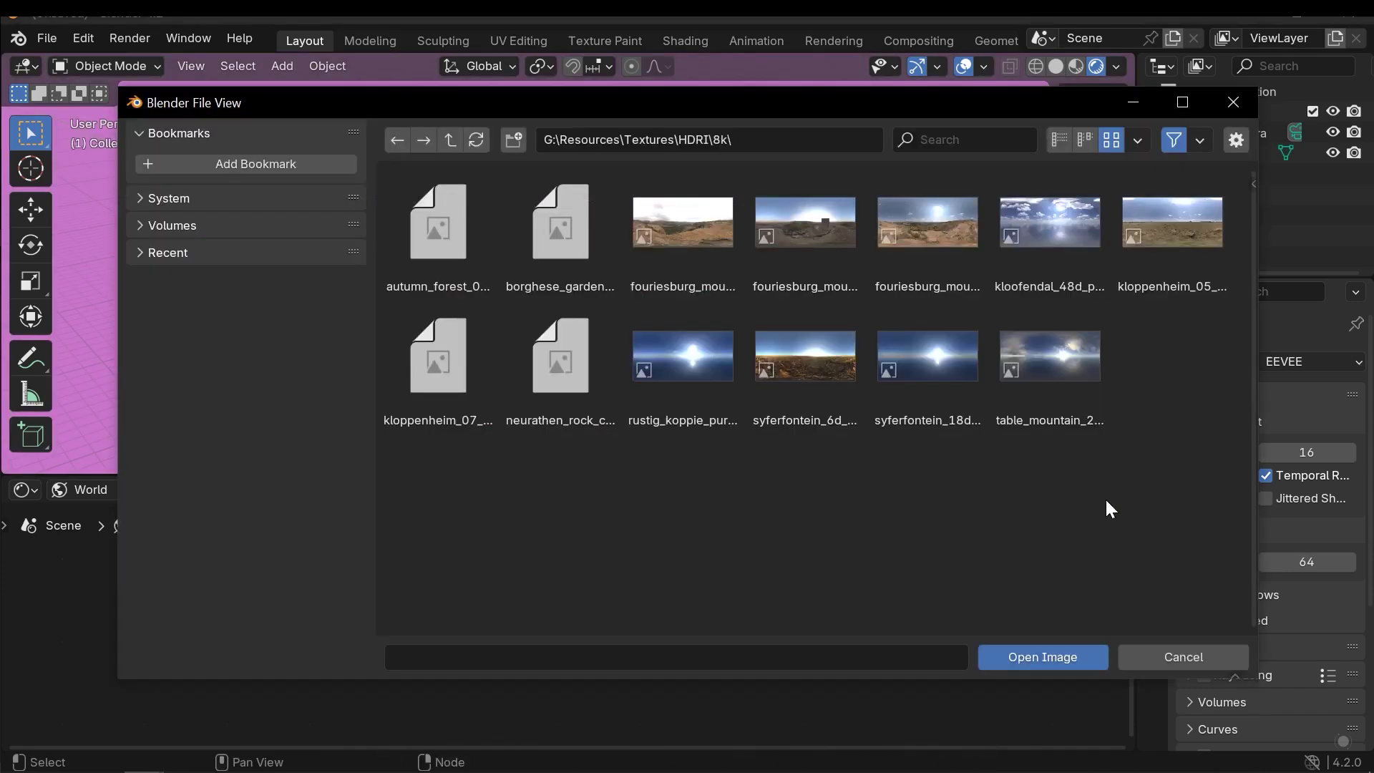
click(421, 596)
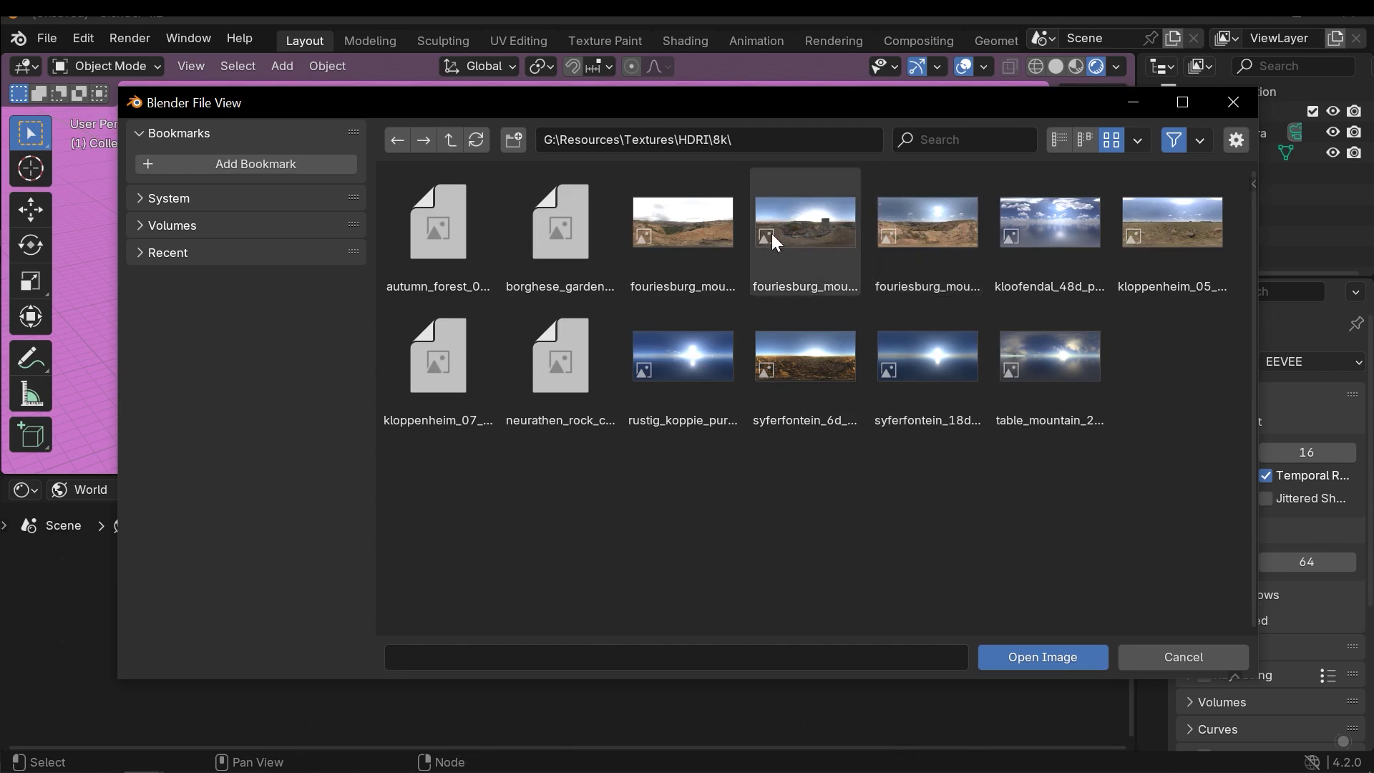
double_click(942, 231)
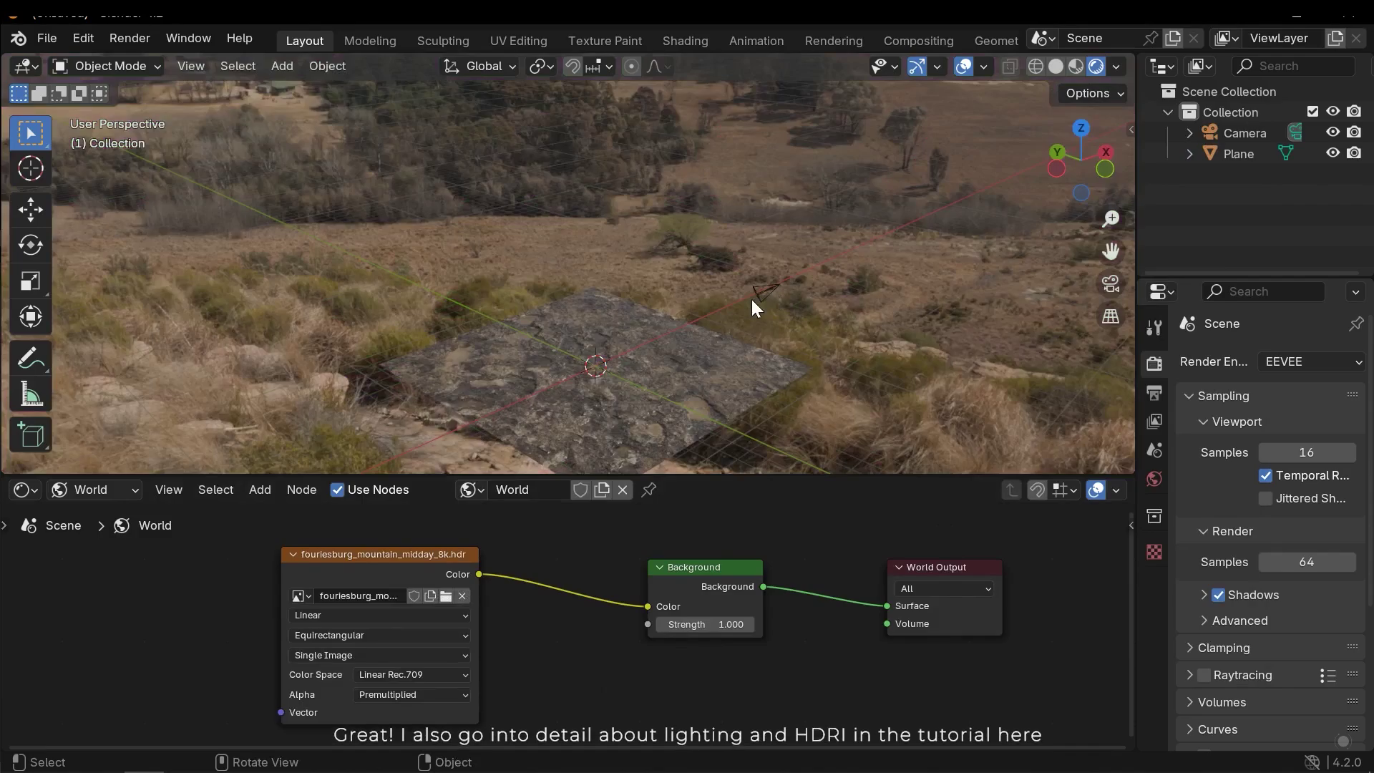
middle_drag(751, 299, 699, 298)
scroll(721, 310, up, 6)
middle_drag(771, 252, 723, 243)
scroll(721, 246, down, 5)
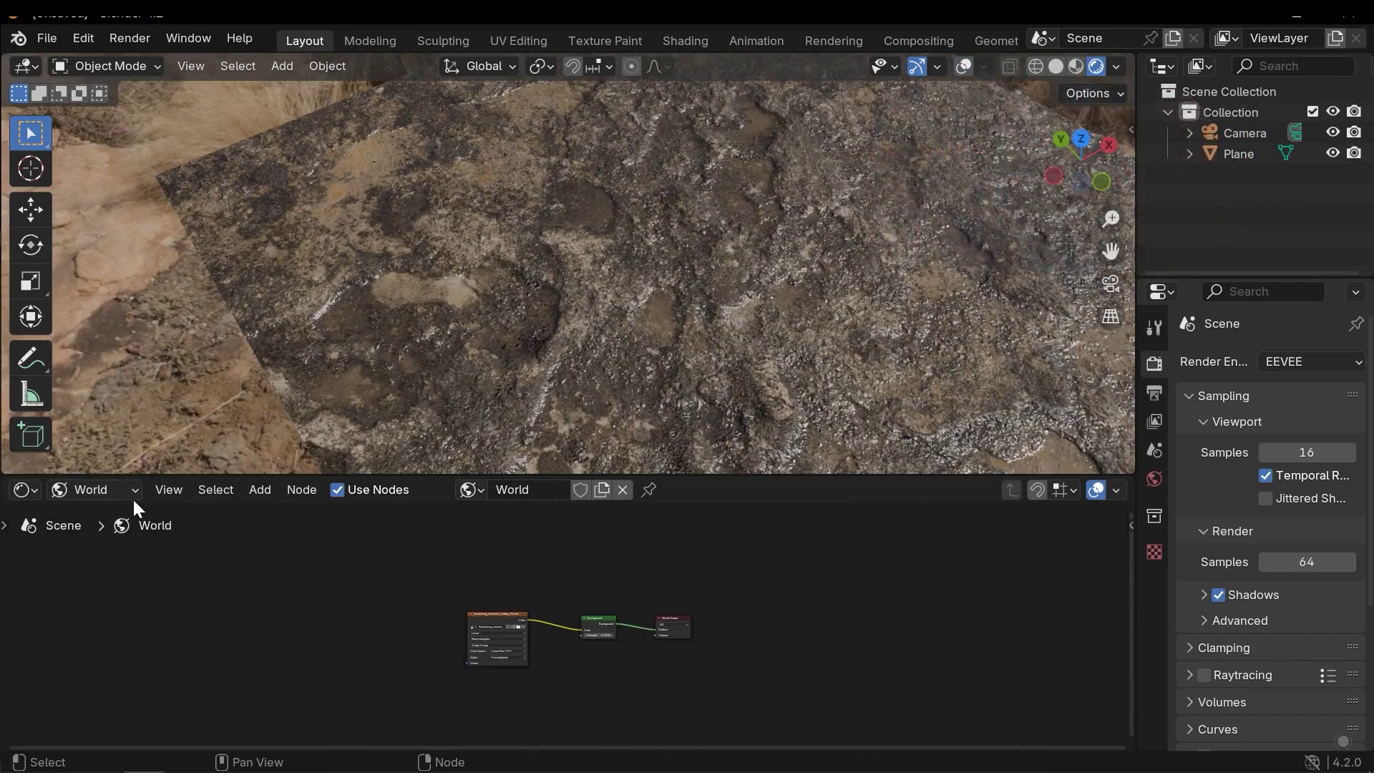
- Switch the shader editor back to Object and select the ground plane to show its GroundMat nodes
click(131, 492)
click(102, 540)
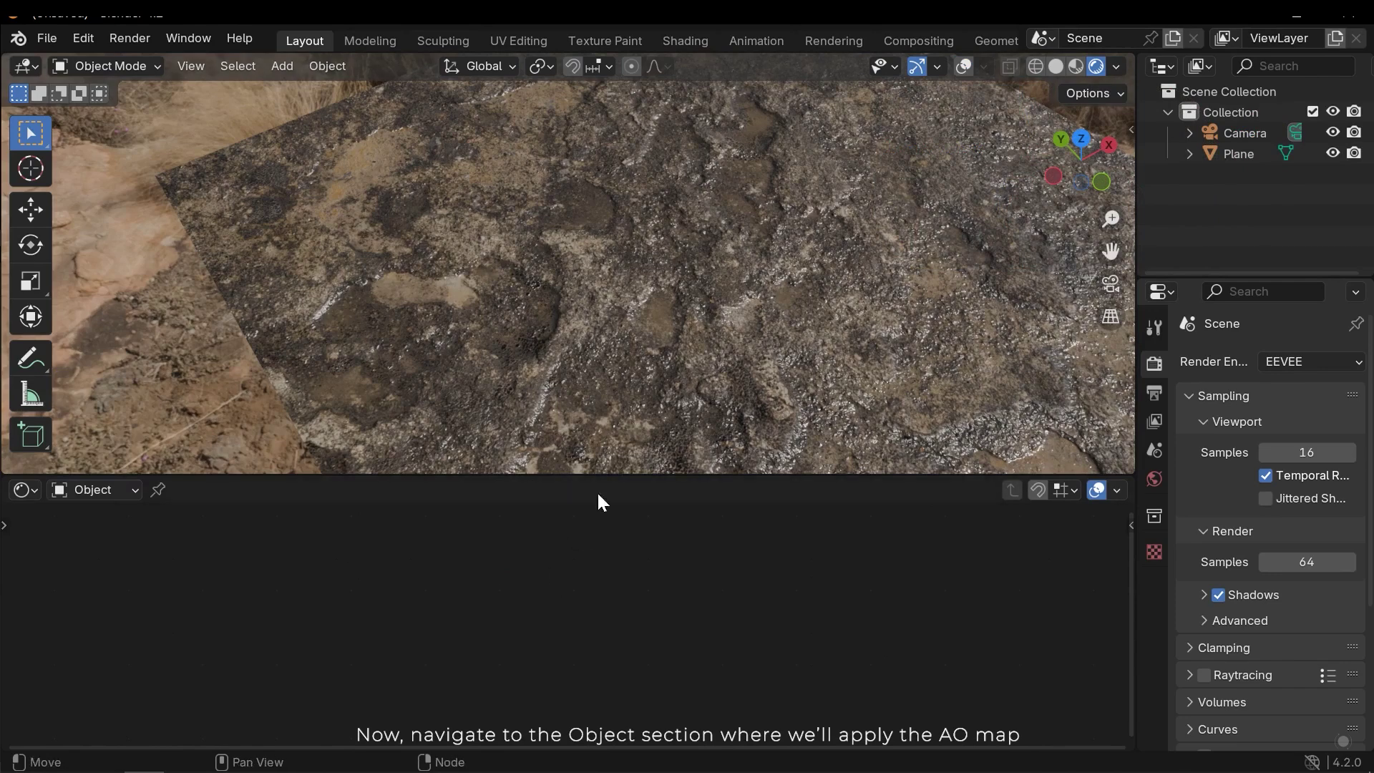
click(681, 328)
scroll(543, 626, up, 6)
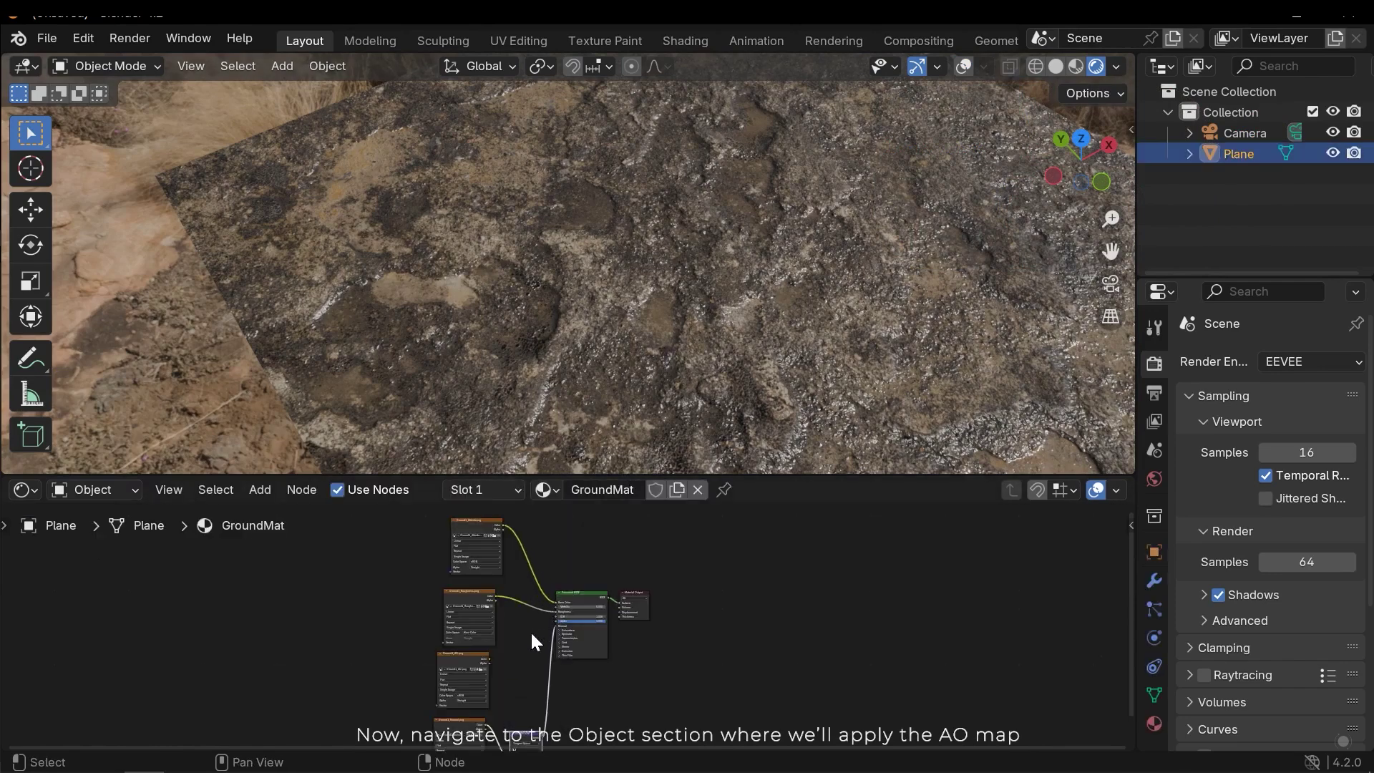
- Rearrange the texture nodes, moving the roughness texture down and placing Ground1_AO.png directly below the albedo texture node
scroll(435, 620, down, 4)
drag(516, 689, 399, 572)
drag(548, 593, 536, 659)
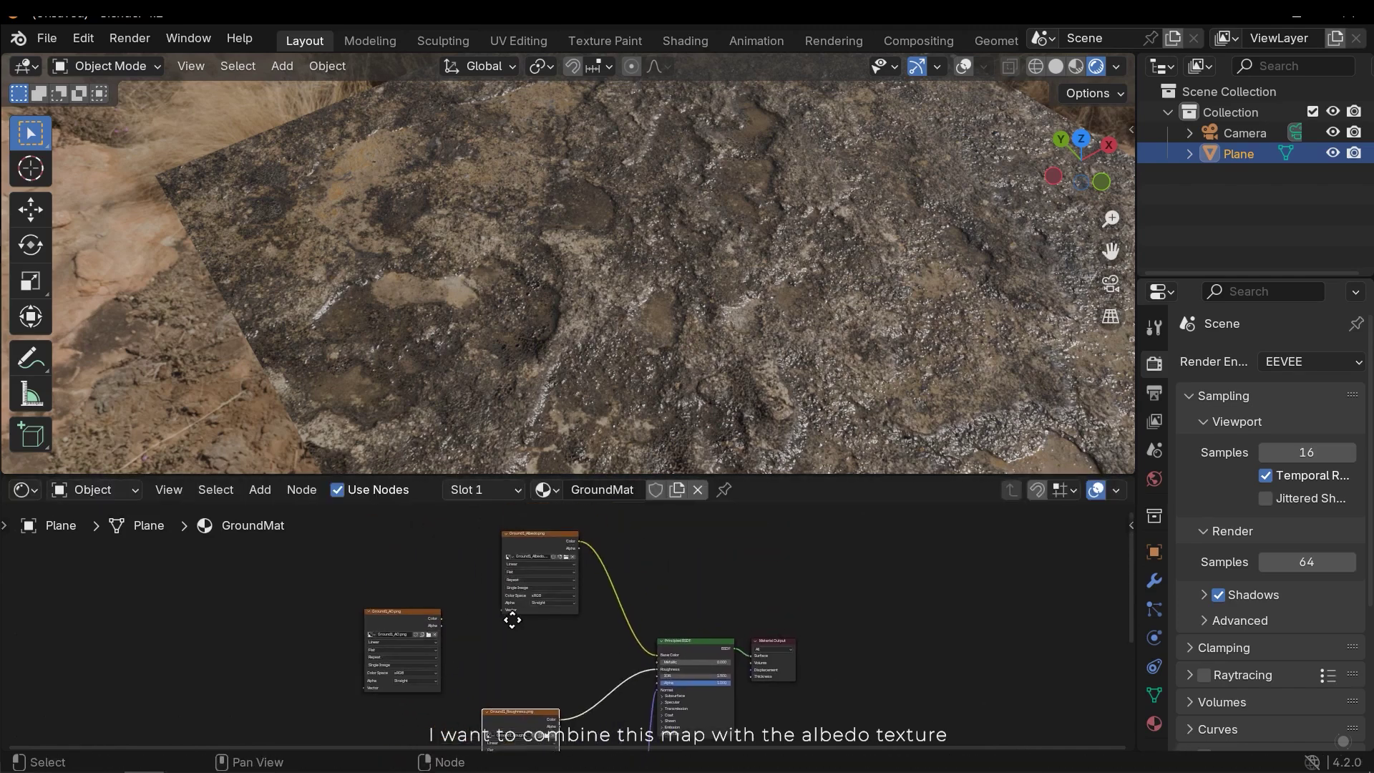
scroll(522, 624, up, 2)
drag(502, 611, 397, 582)
drag(397, 637, 434, 620)
middle_drag(538, 583, 475, 603)
scroll(475, 604, up, 3)
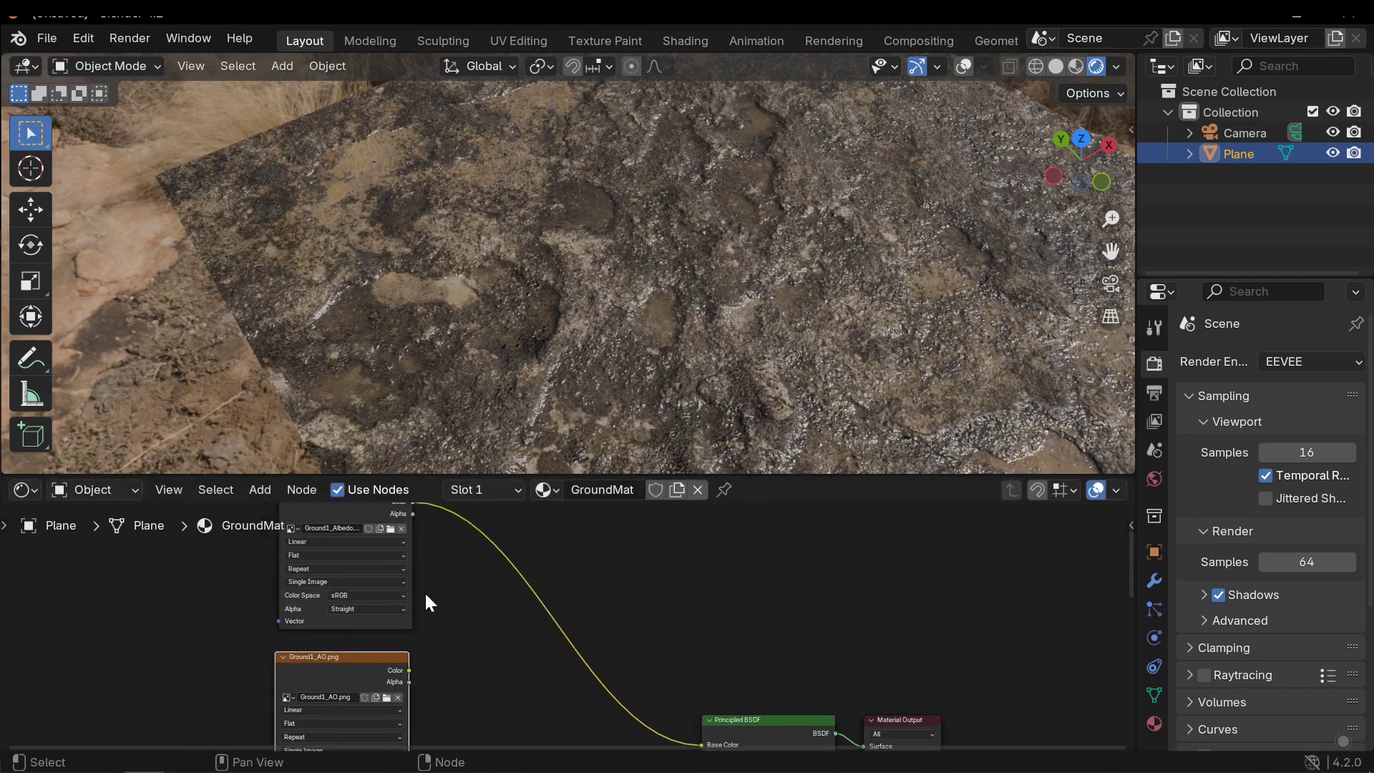
middle_drag(420, 671, 471, 611)
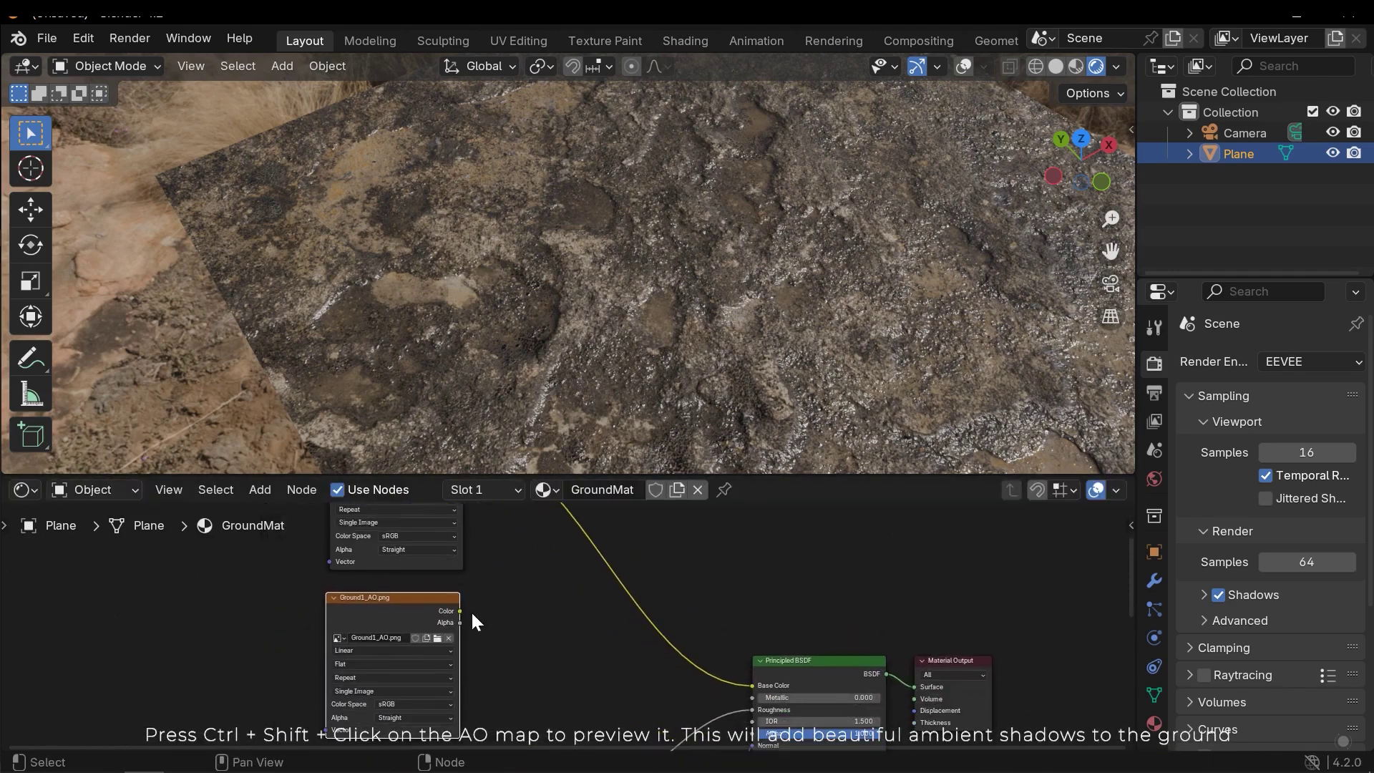
- Preview the Ground1_AO.png map on the plane, and switch the preview back to the Principled BSDF
ctrl+shift+click(384, 604)
mouse_move(644, 400)
middle_down()
mouse_move(719, 315)
mouse_move(828, 259)
mouse_move(658, 255)
mouse_move(672, 257)
middle_up()
middle_drag(759, 572, 714, 559)
ctrl+shift+click(774, 652)
- Add a Mix Color node between the Ground1_AO.png texture and the Principled BSDF
middle_drag(513, 618, 536, 594)
key(shift+a)
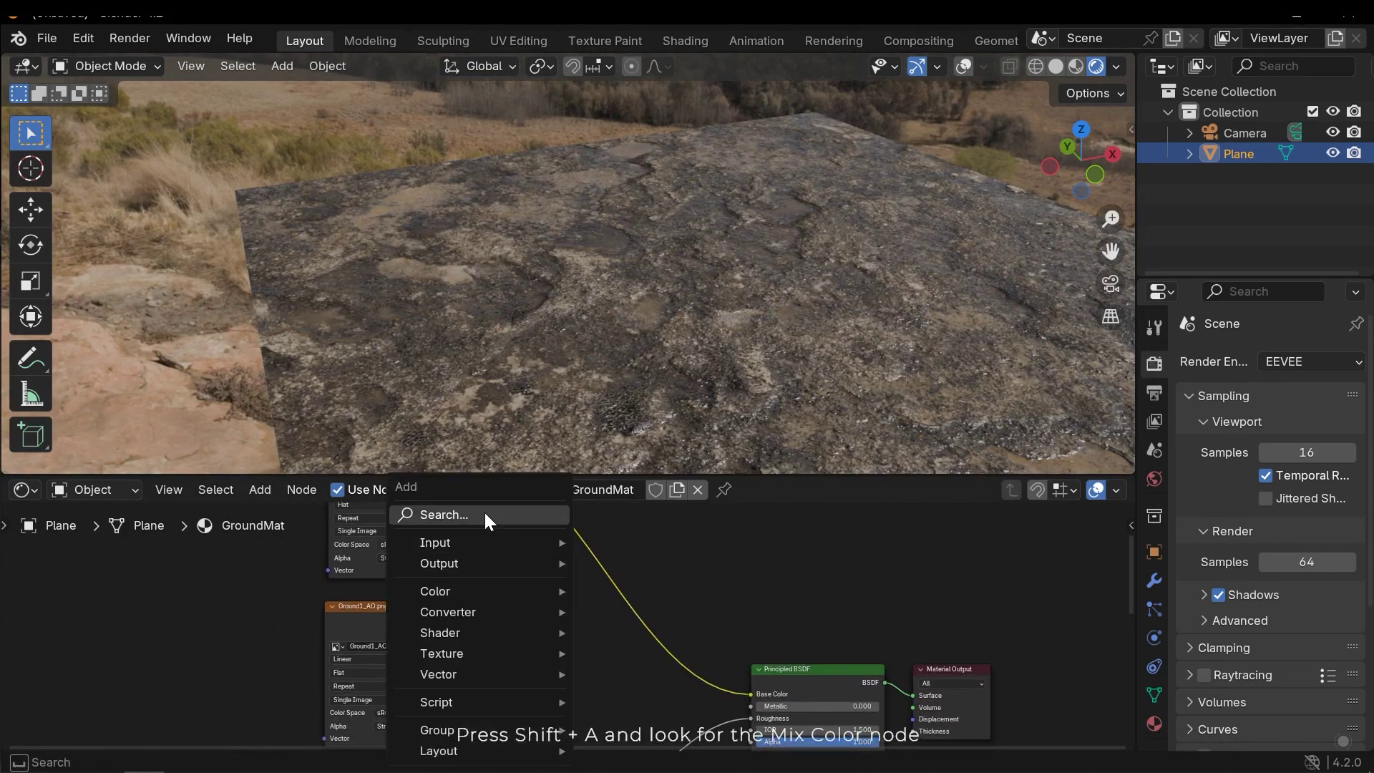
text(m)
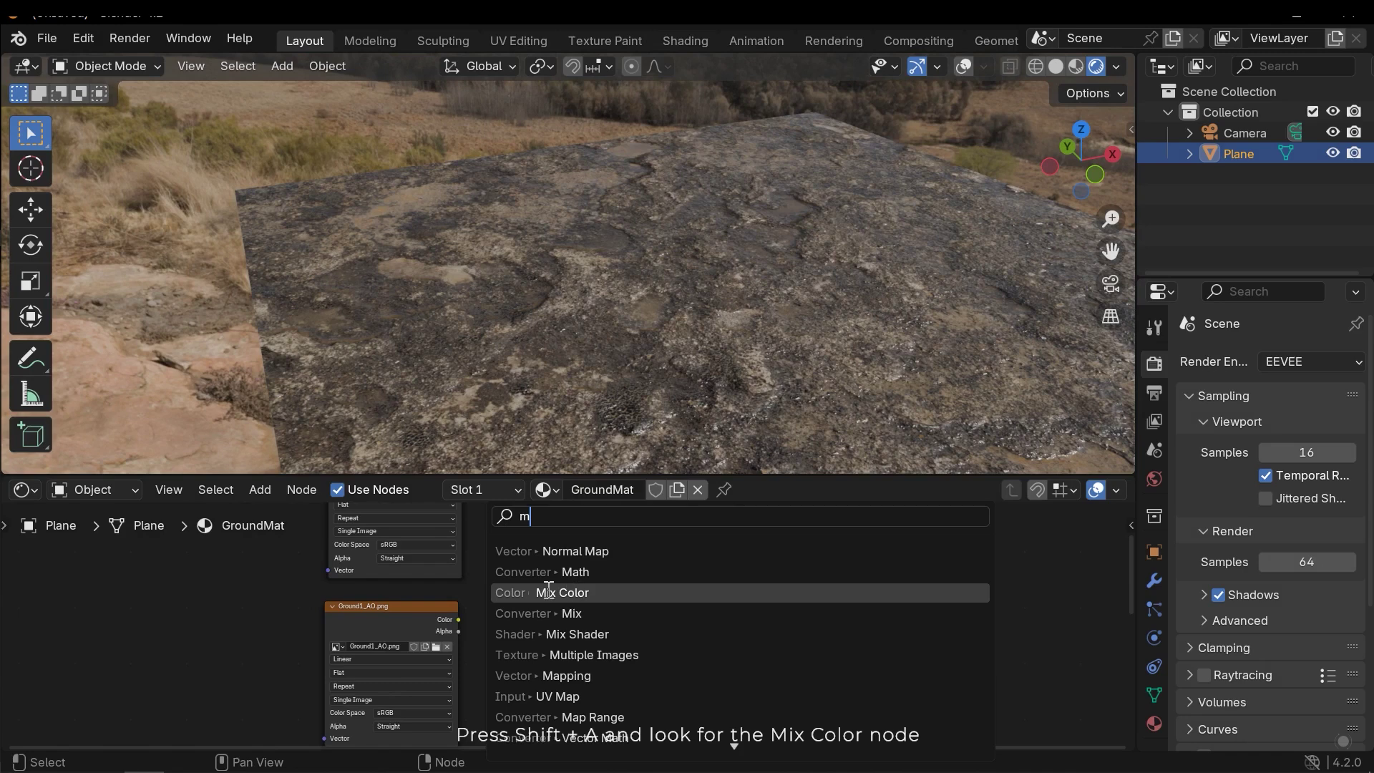
click(577, 594)
click(529, 594)
scroll(560, 620, up, 2)
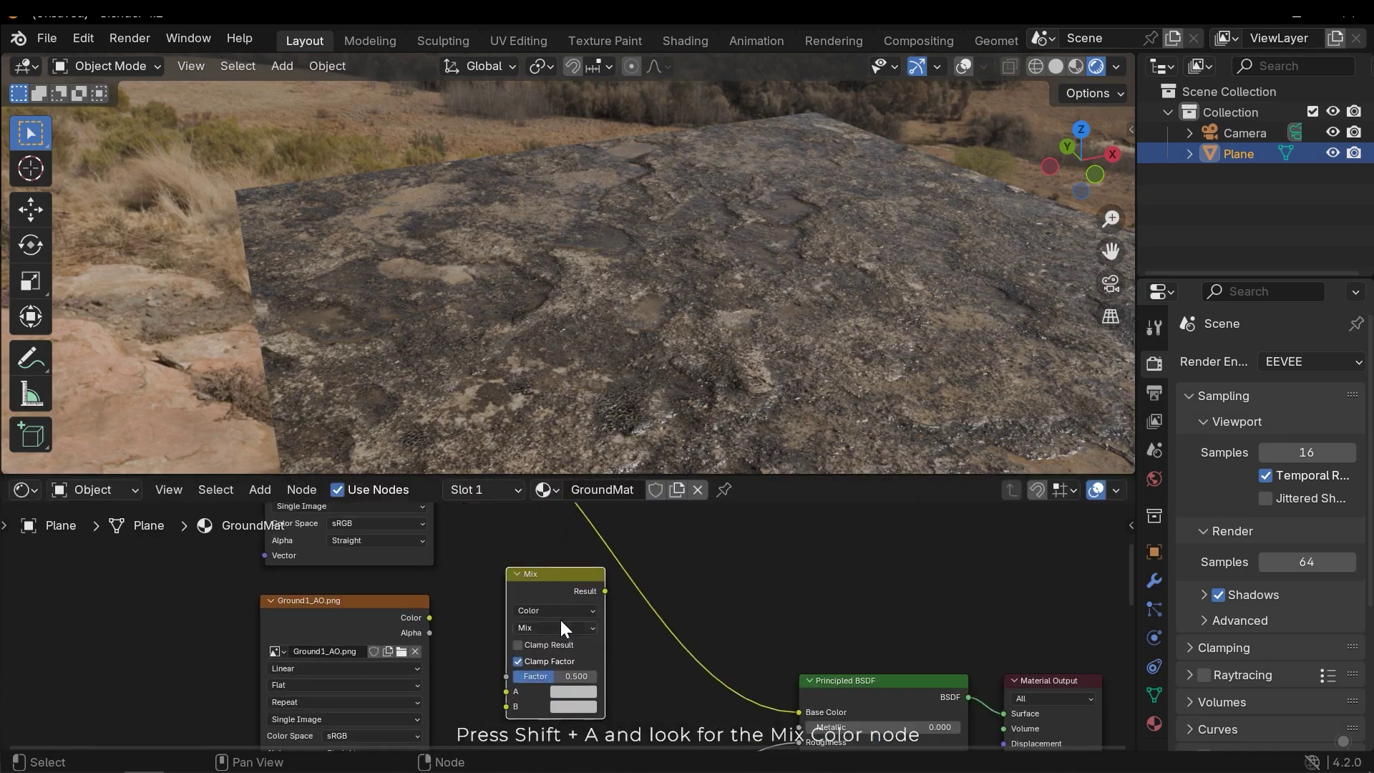
- Connect the albedo Color to the Mix node's A, the AO Color to B, and Result to the Principled BSDF's Base Color
middle_drag(560, 619, 581, 710)
drag(490, 550, 564, 640)
drag(487, 568, 563, 656)
middle_drag(672, 633, 544, 641)
mouse_move(534, 548)
mouse_down()
mouse_move(694, 662)
mouse_move(686, 640)
mouse_up()
middle_drag(642, 546, 673, 597)
middle_drag(729, 361, 744, 400)
- Set the Mix node's blending mode to Multiply and inspect the ground surface
scroll(564, 608, up, 4)
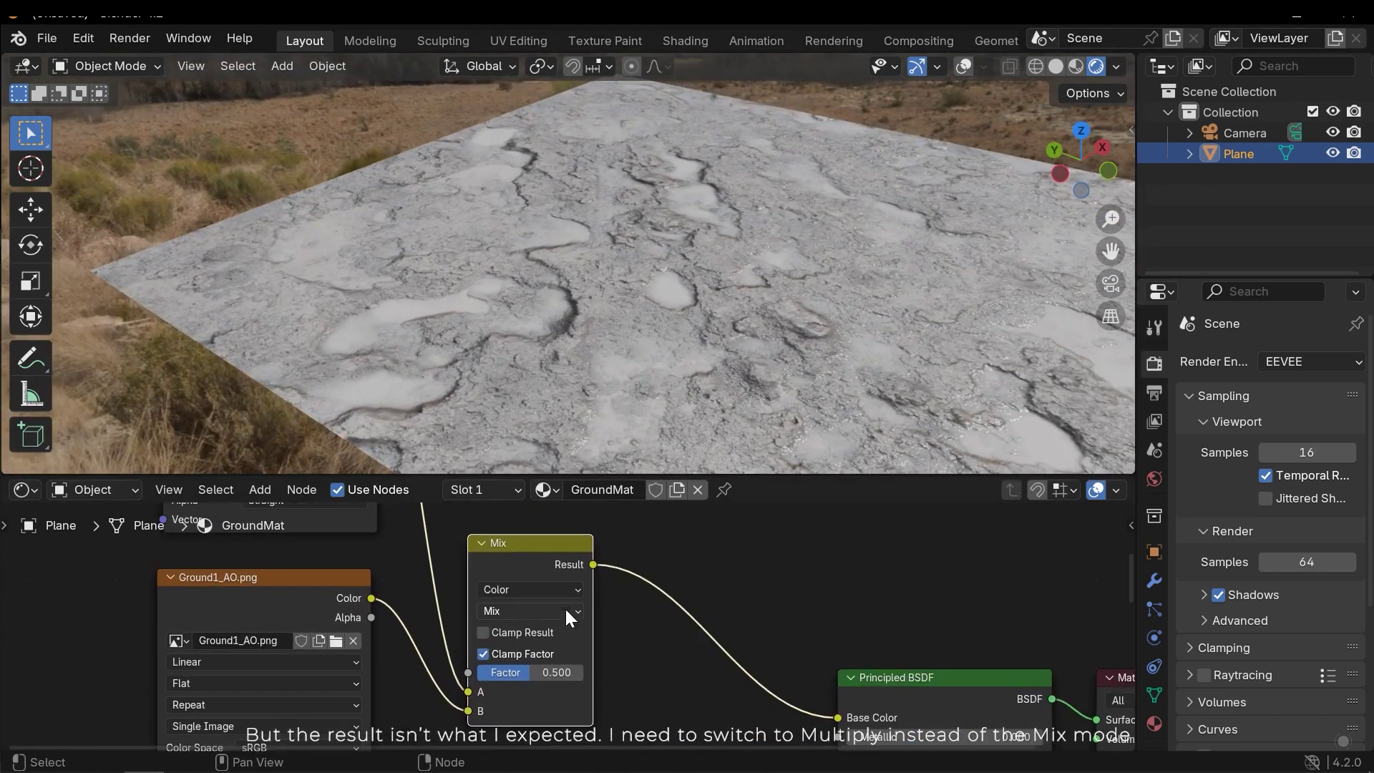
click(508, 607)
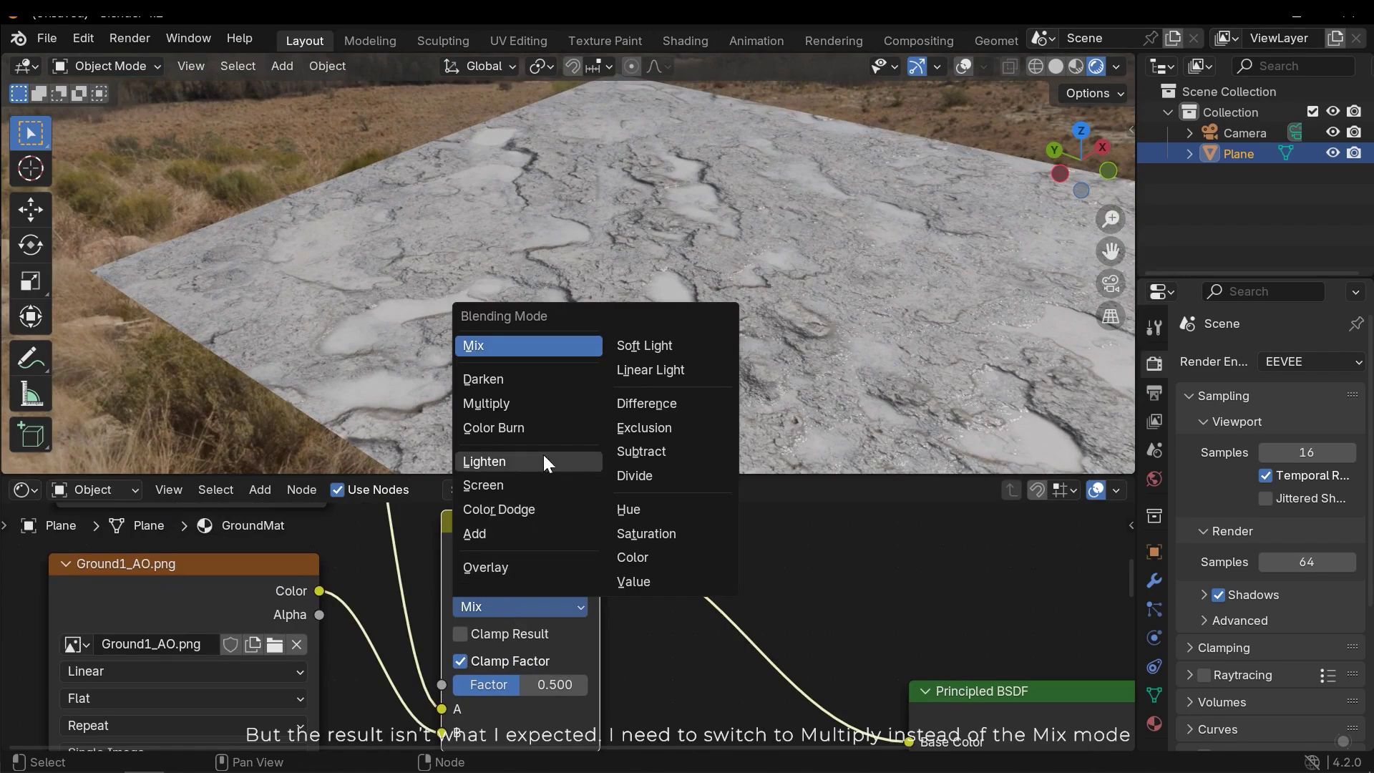
click(504, 405)
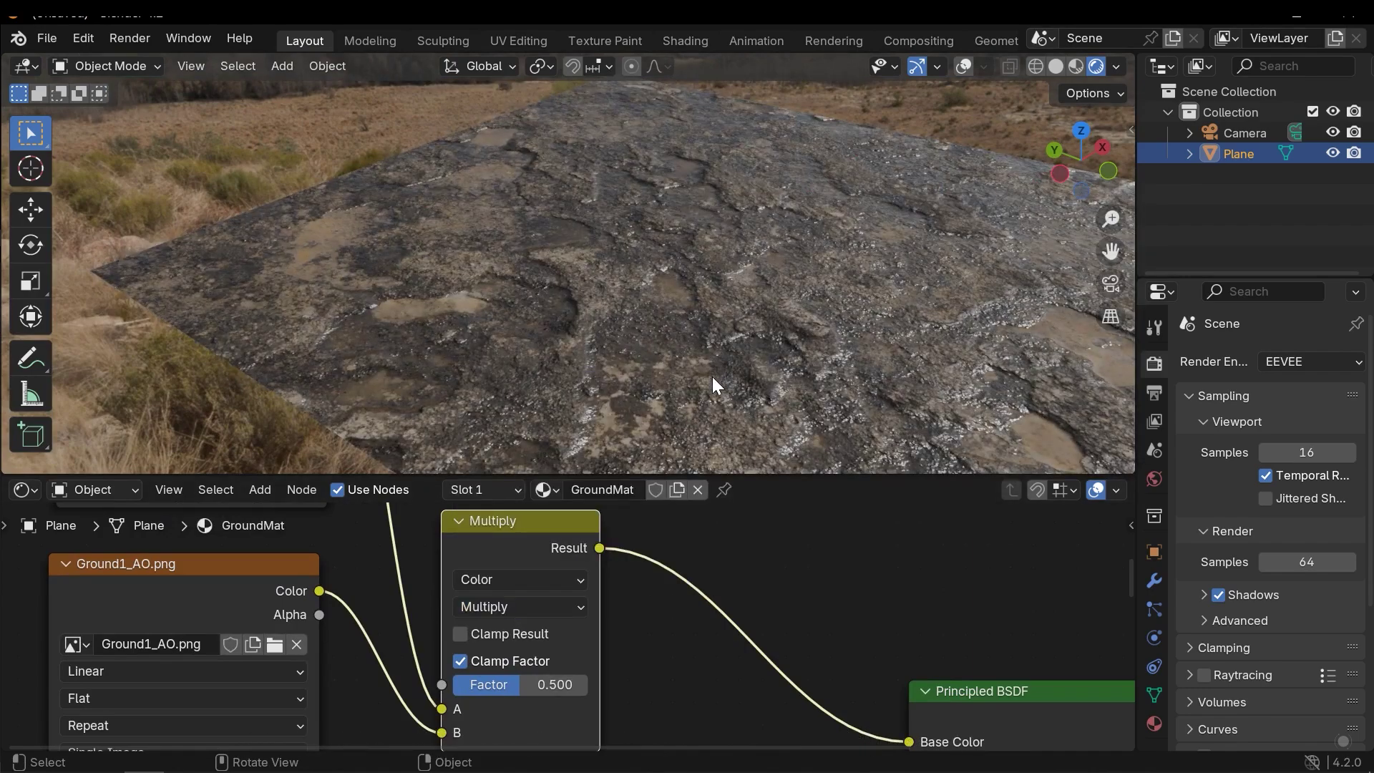
middle_drag(726, 369, 786, 372)
scroll(681, 578, down, 3)
scroll(684, 578, down, 2)
scroll(534, 671, up, 4)
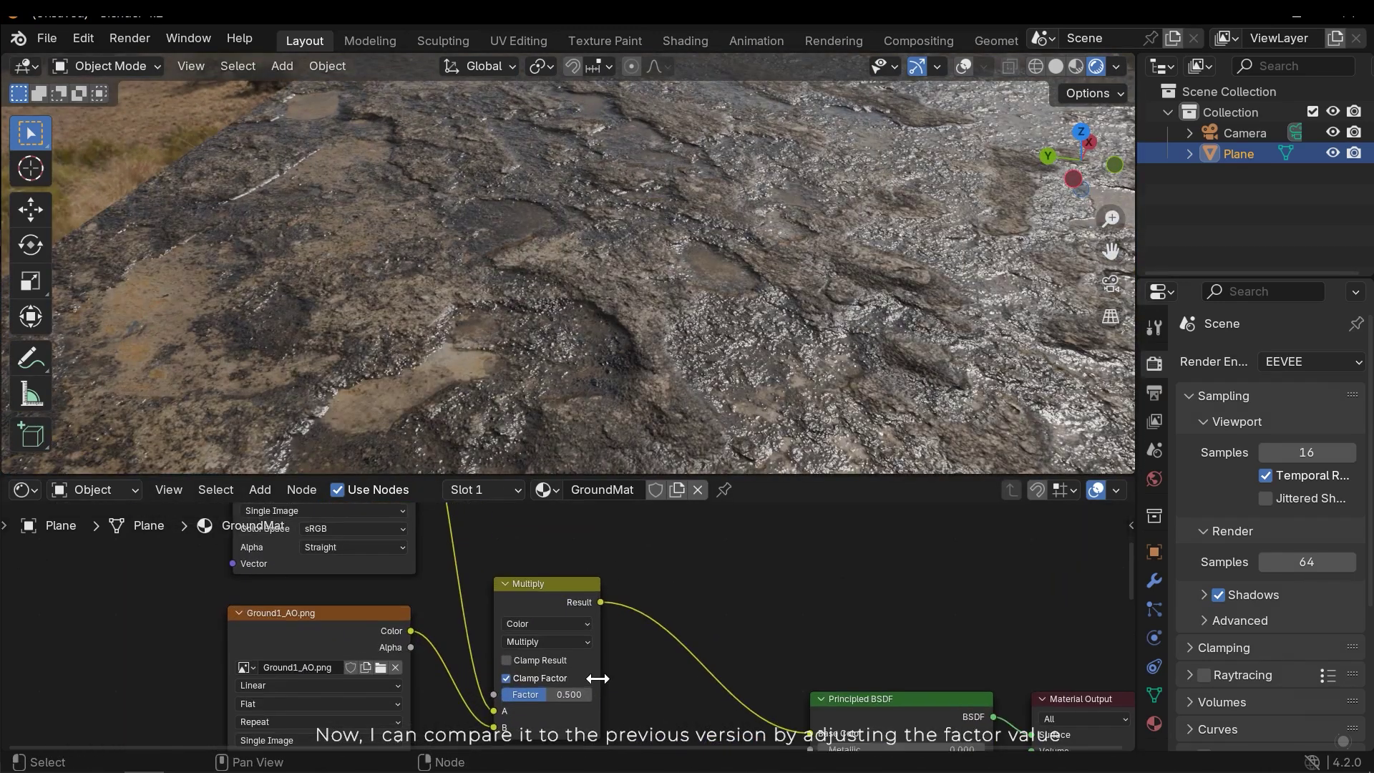
- Adjust the Multiply node's Factor to 0.812 while comparing the ambient shadows on the ground
mouse_move(547, 678)
mouse_down()
mouse_move(585, 678)
mouse_move(526, 678)
mouse_move(615, 673)
mouse_up()
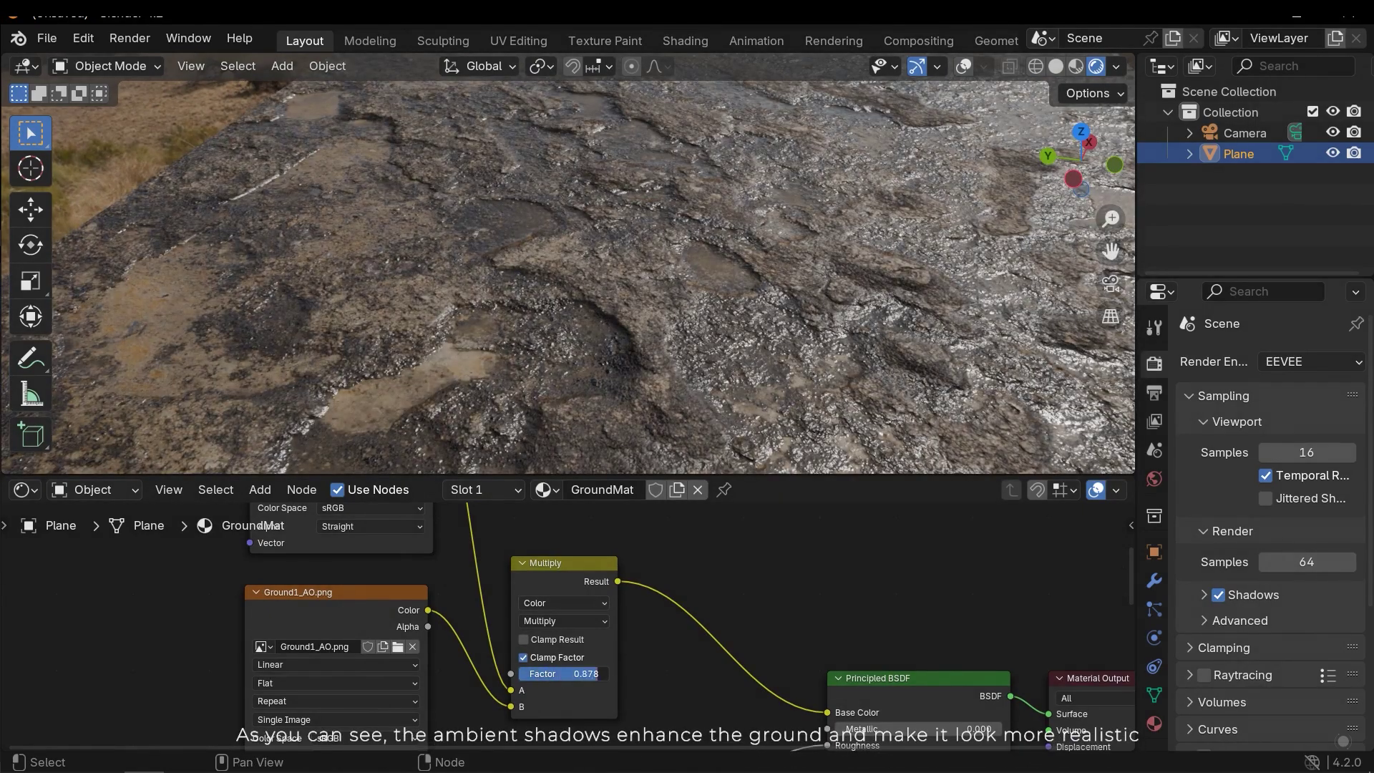
scroll(702, 324, down, 5)
middle_drag(704, 273, 650, 522)
drag(595, 683, 580, 683)
middle_drag(621, 303, 549, 286)
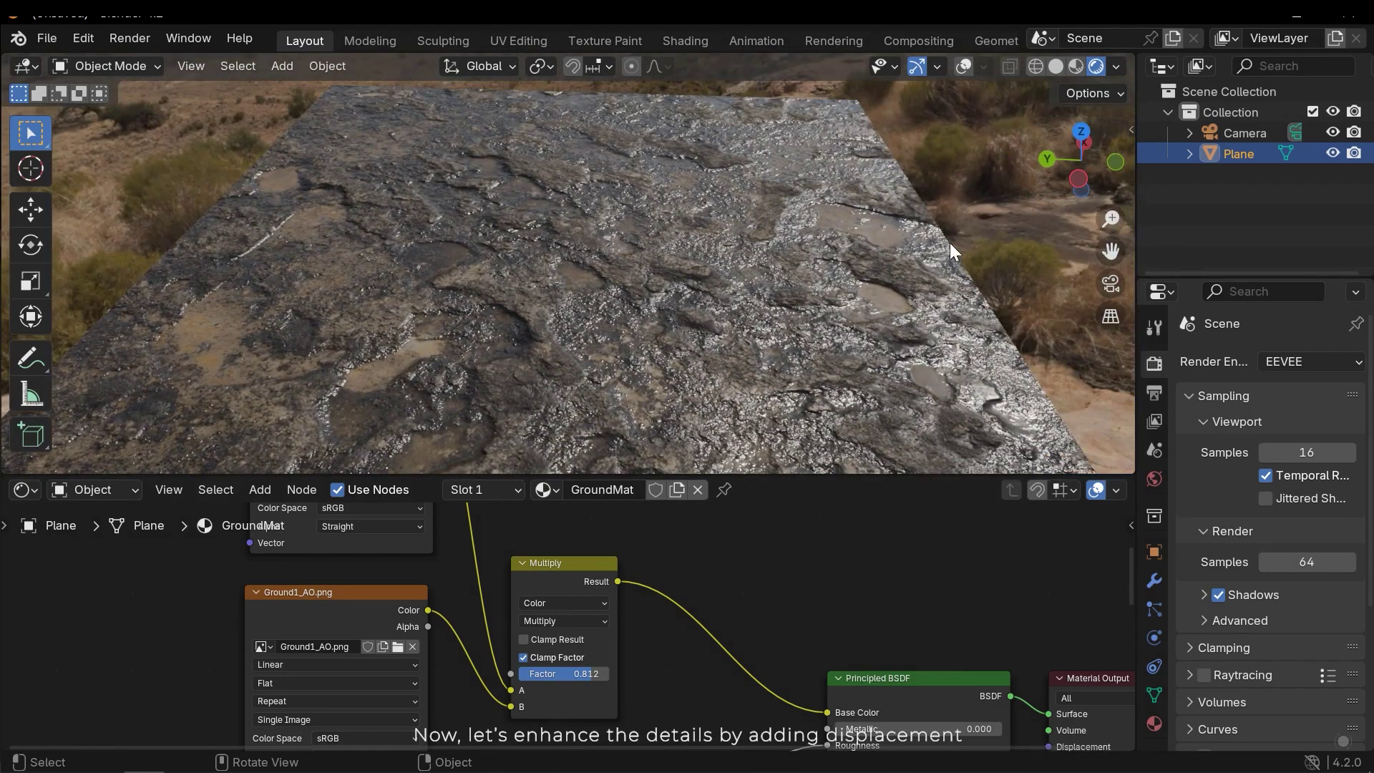
- Add a Subdivision Surface modifier to the plane and set its type to Simple
click(1153, 582)
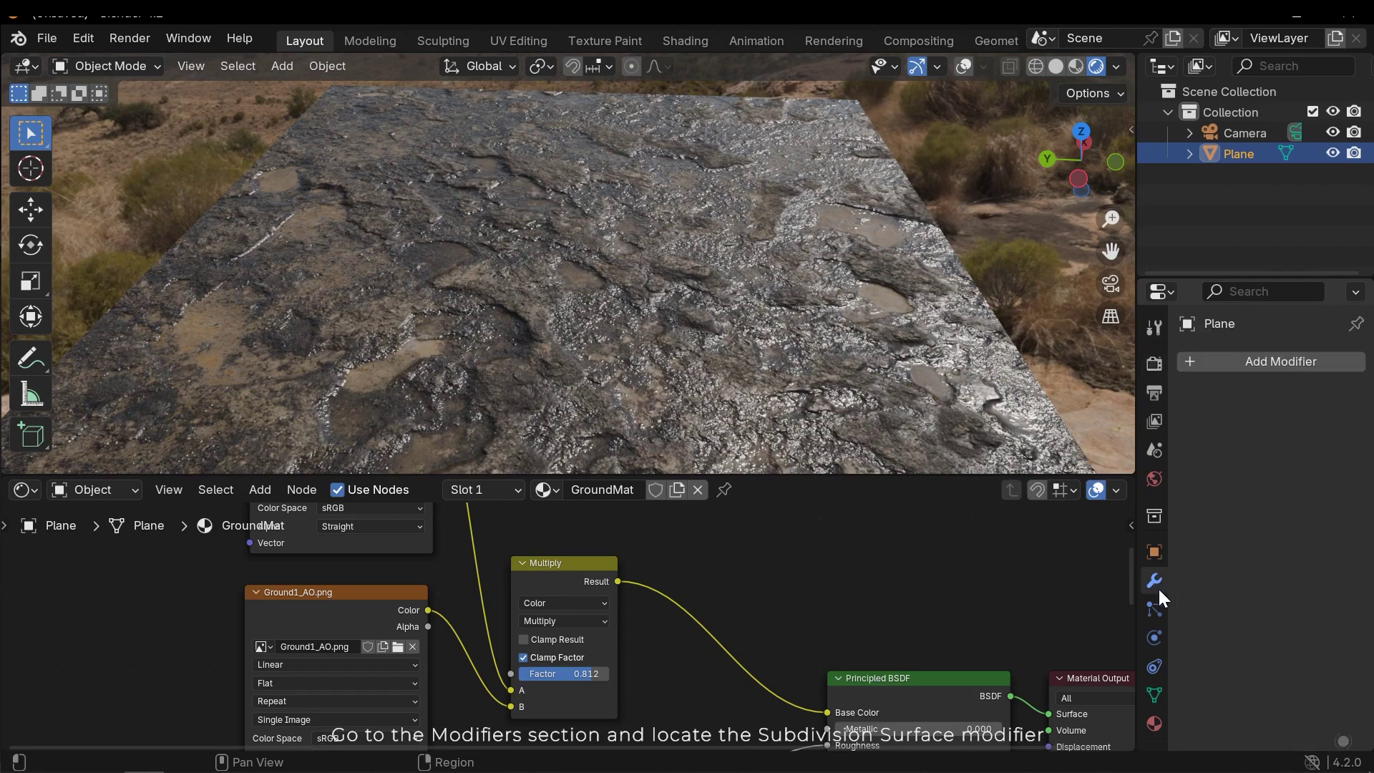
click(1245, 362)
click(1238, 360)
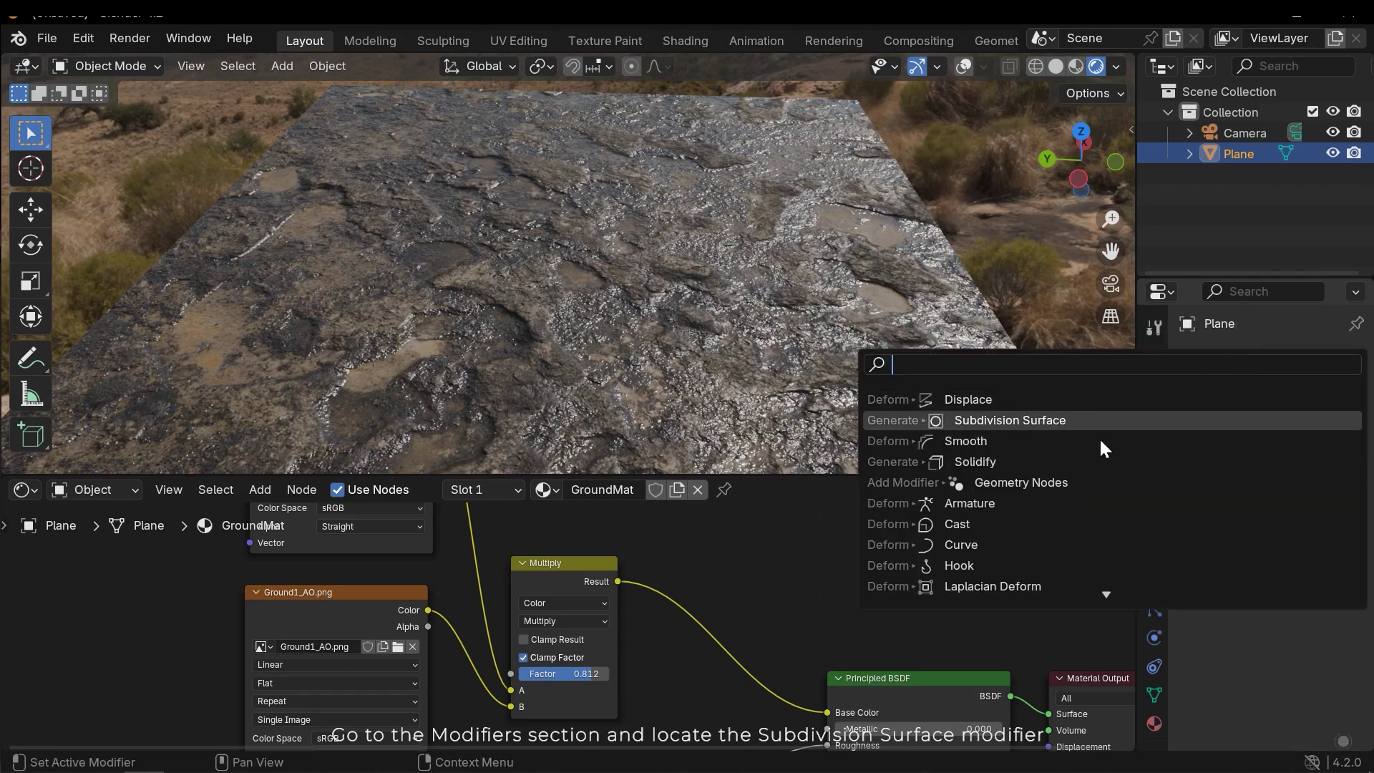
click(1120, 421)
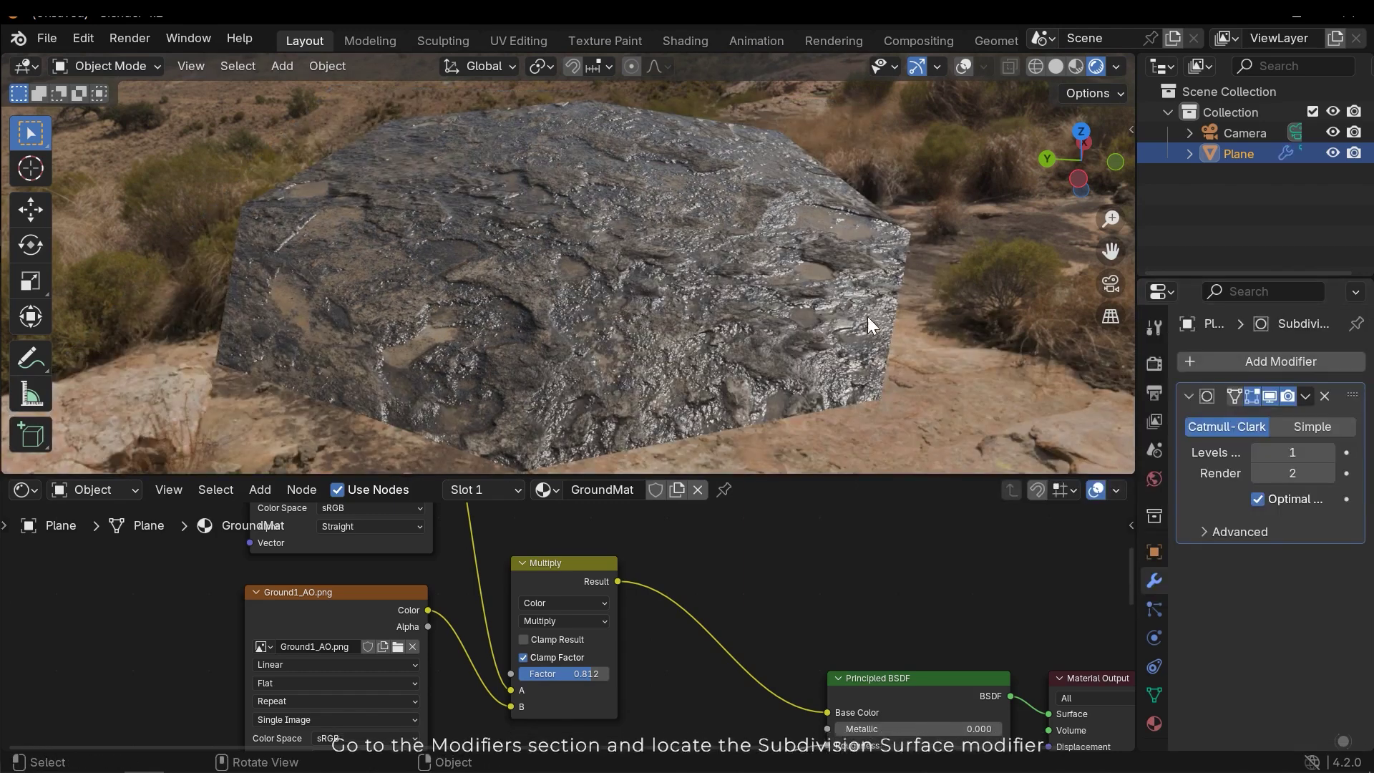
click(1303, 427)
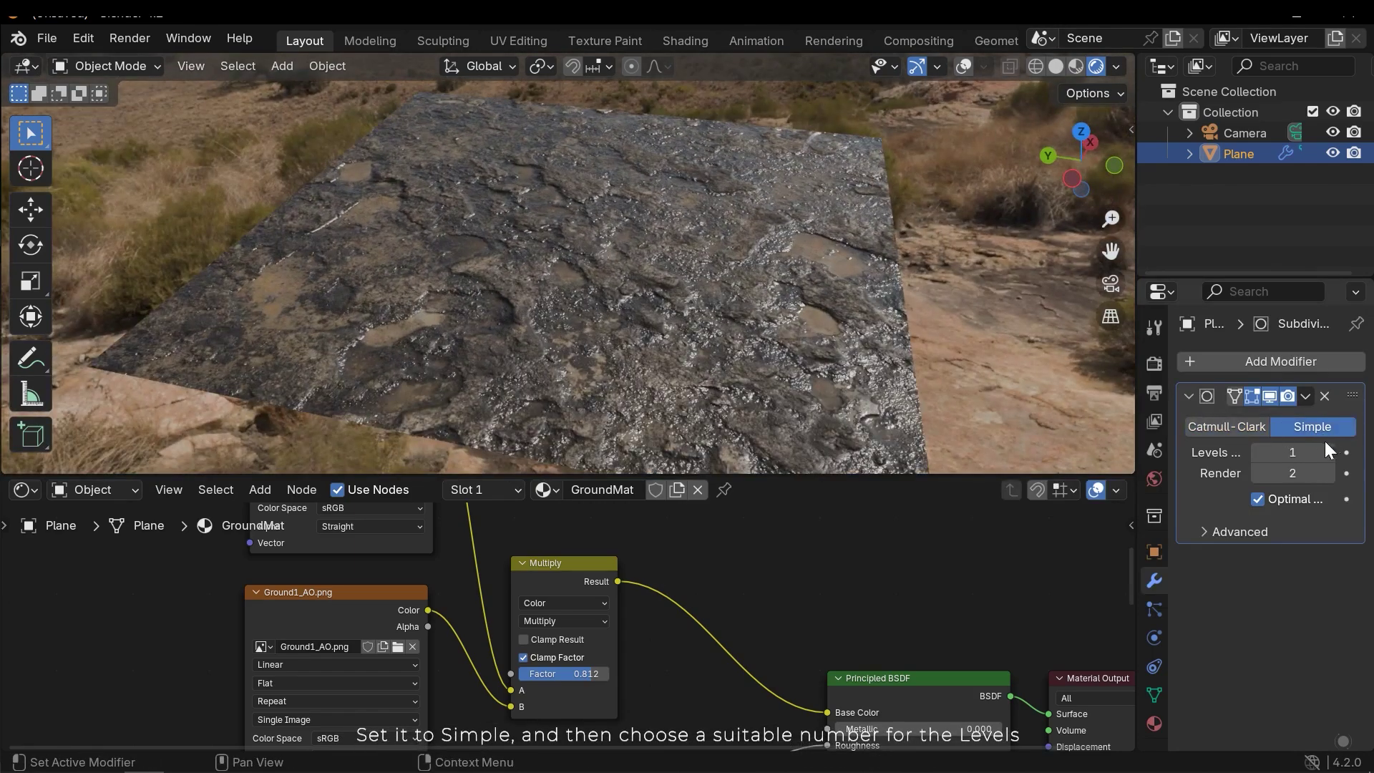
- Set both the viewport and render levels of the Subdivision Surface modifier to 7
click(1325, 443)
text(8)
key(BackSpace)
text(7)
key(Return)
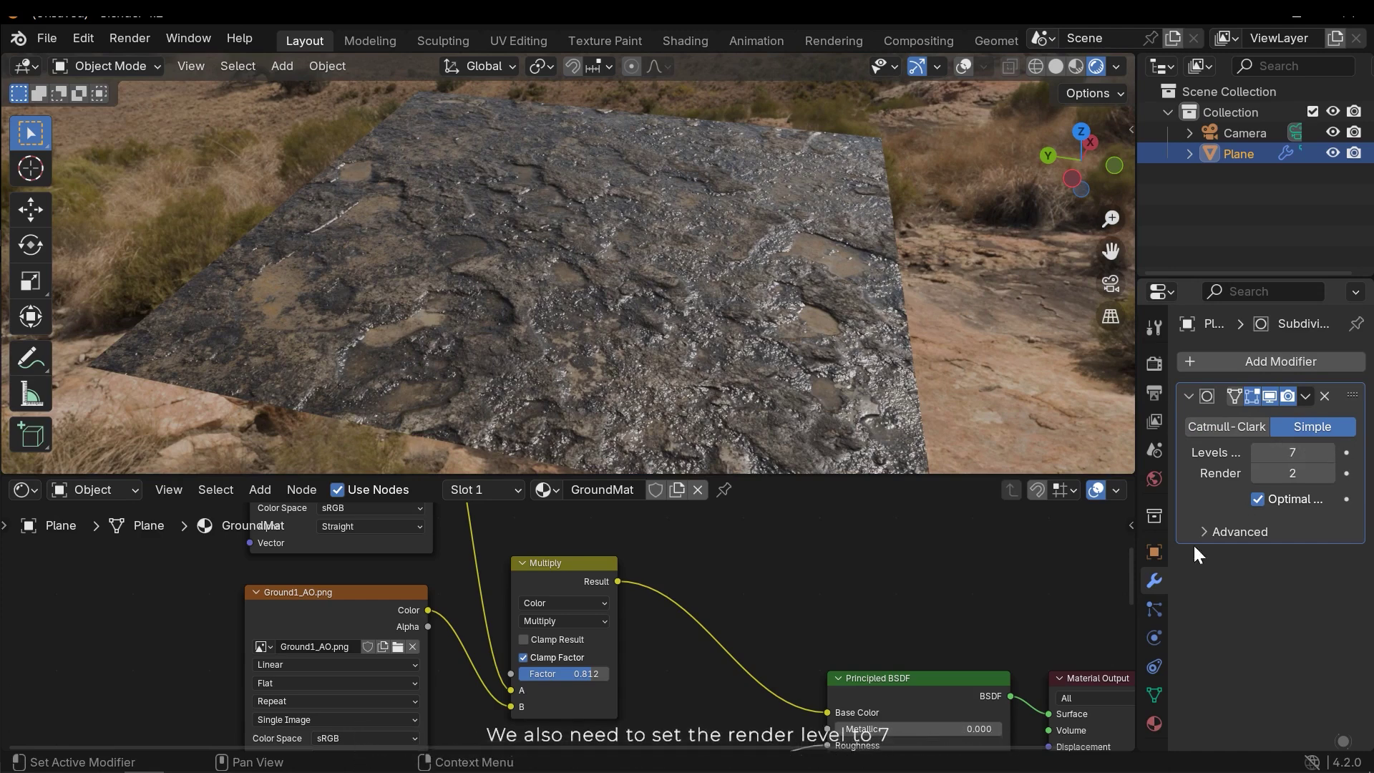
click(1298, 473)
text(8)
key(BackSpace)
text(7)
key(Return)
- Add a Displace modifier to the plane, giving it a new texture and UV coordinates
click(1271, 357)
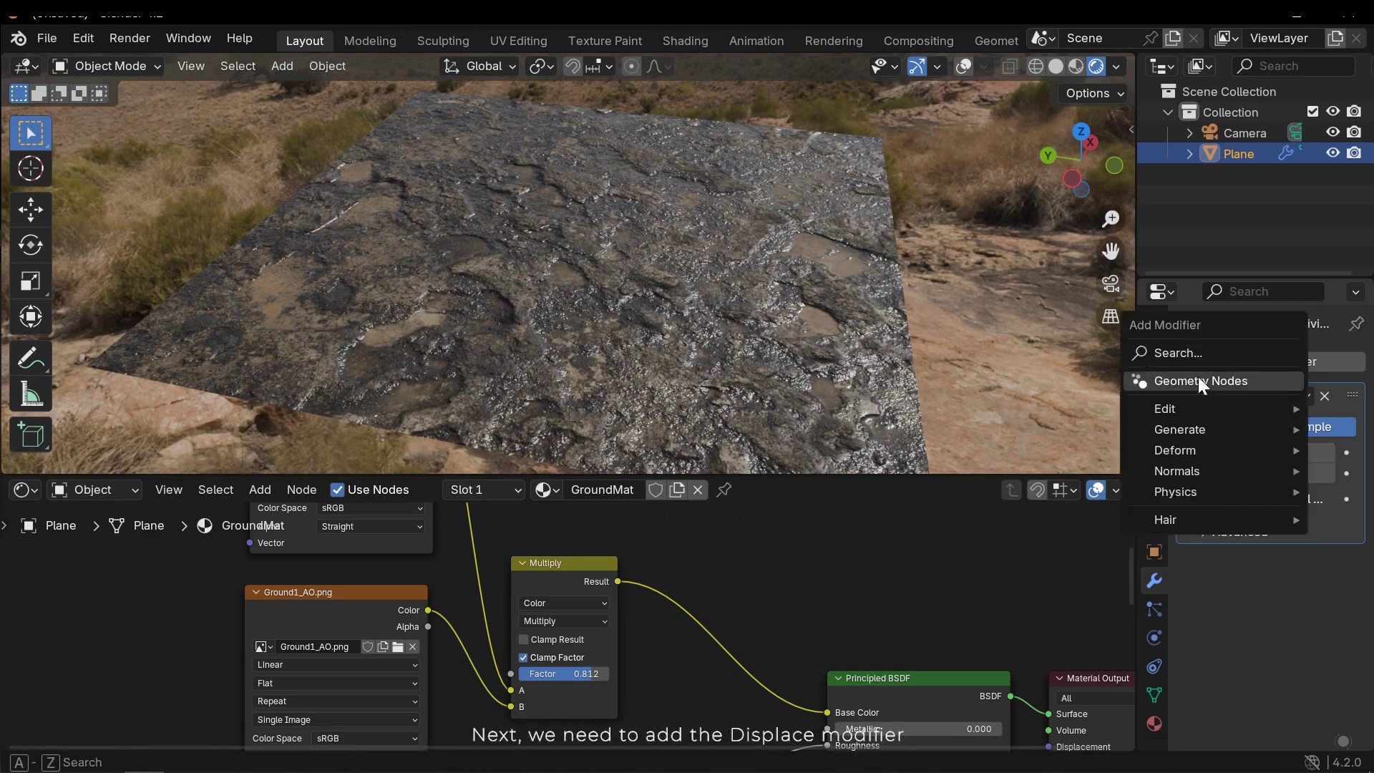
click(1209, 350)
text(d)
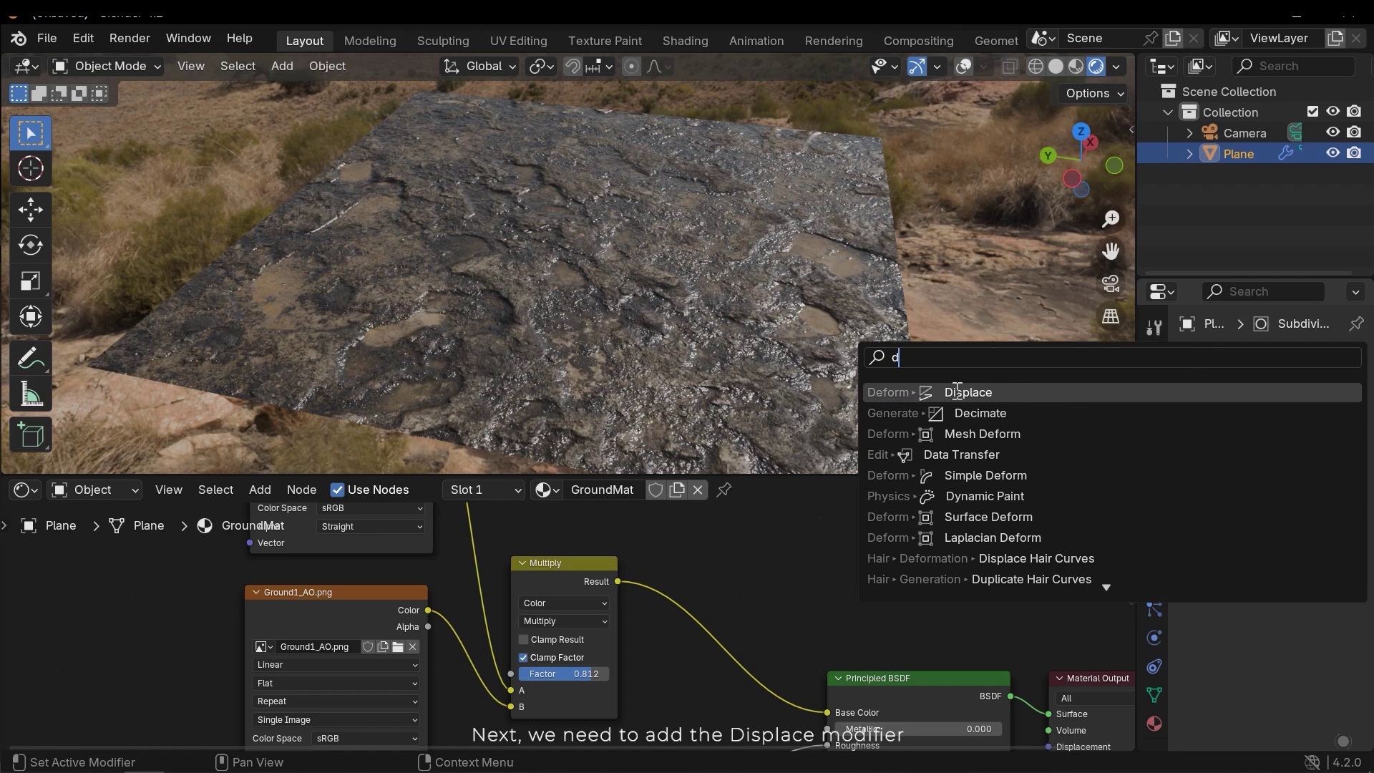
key(Return)
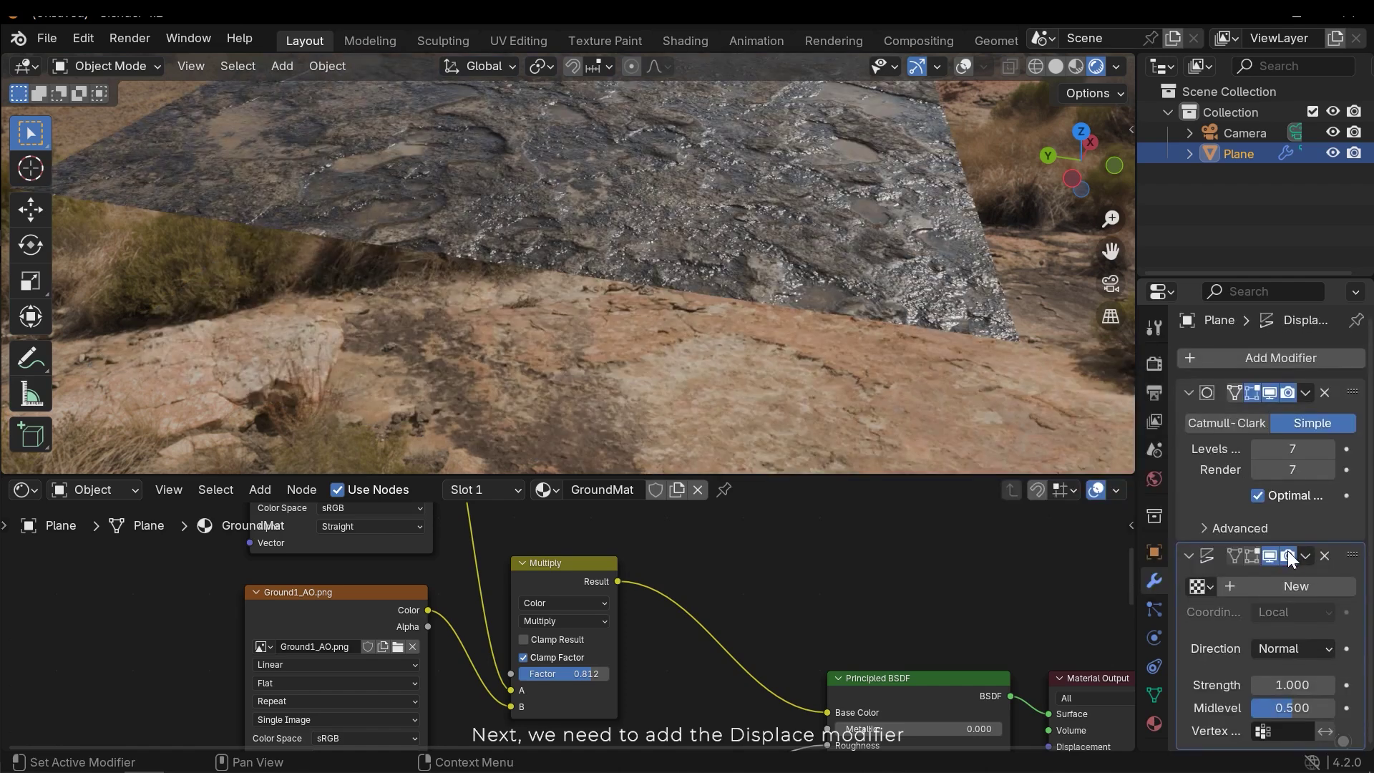
click(1292, 587)
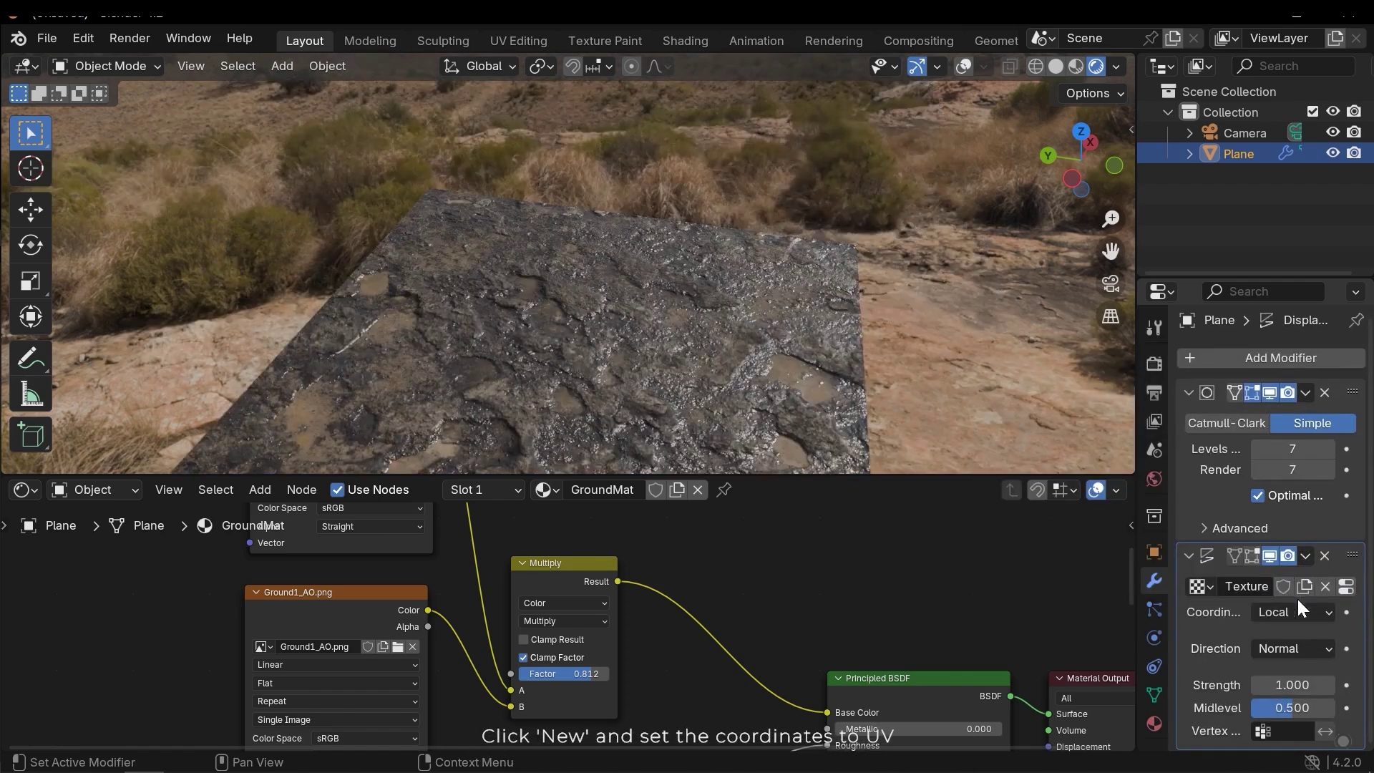
click(1281, 613)
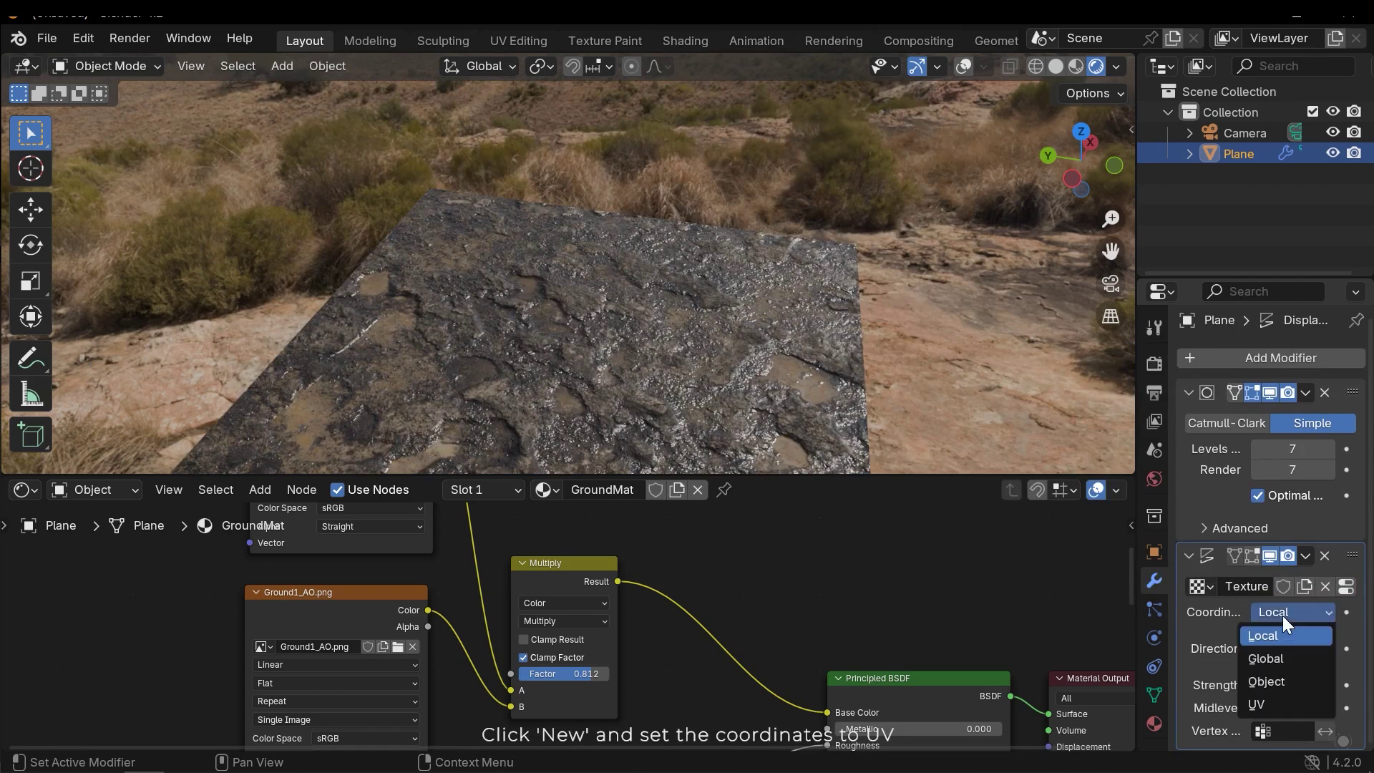
click(1285, 705)
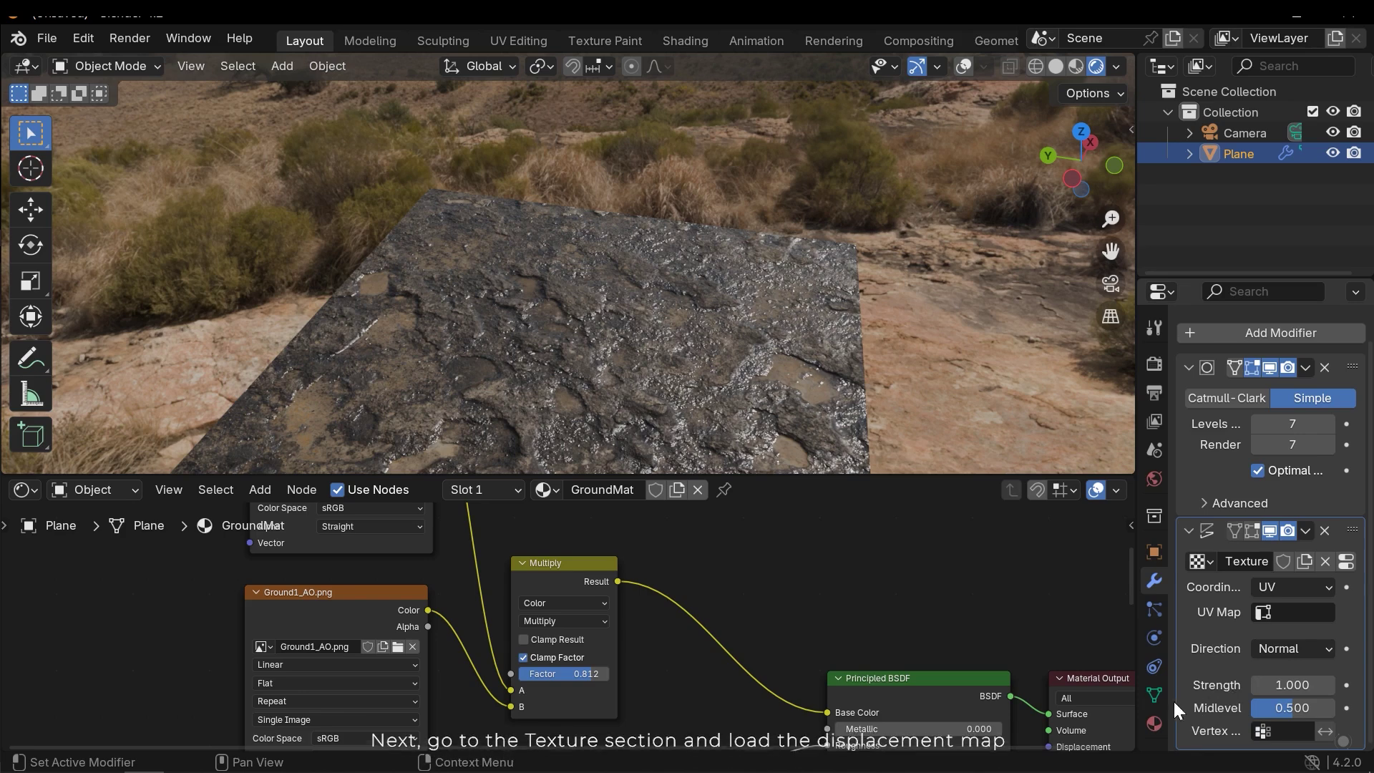
- Load the Ground1 displacement map from D:\Ground1 as the image of the Displace modifier's texture
scroll(1160, 685, down, 1)
click(1152, 720)
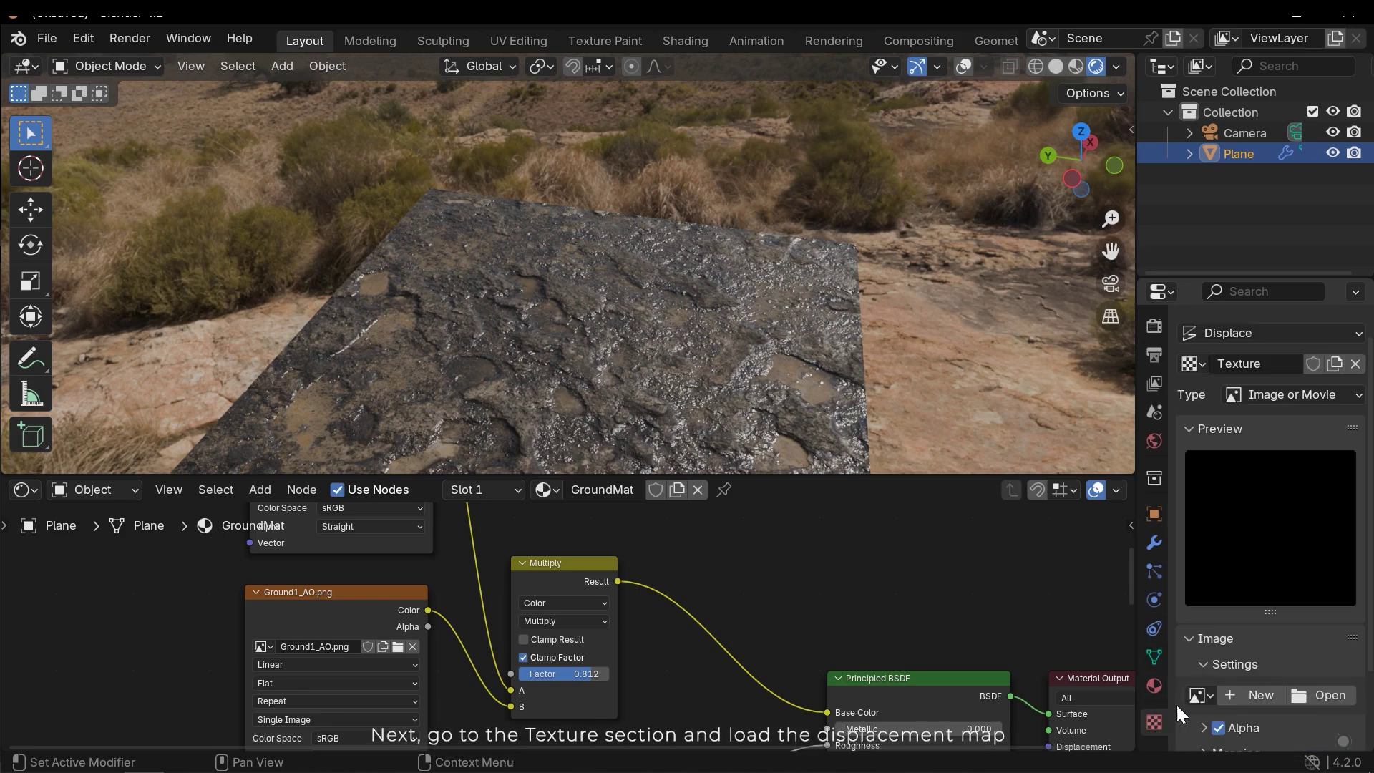
scroll(1315, 659, down, 2)
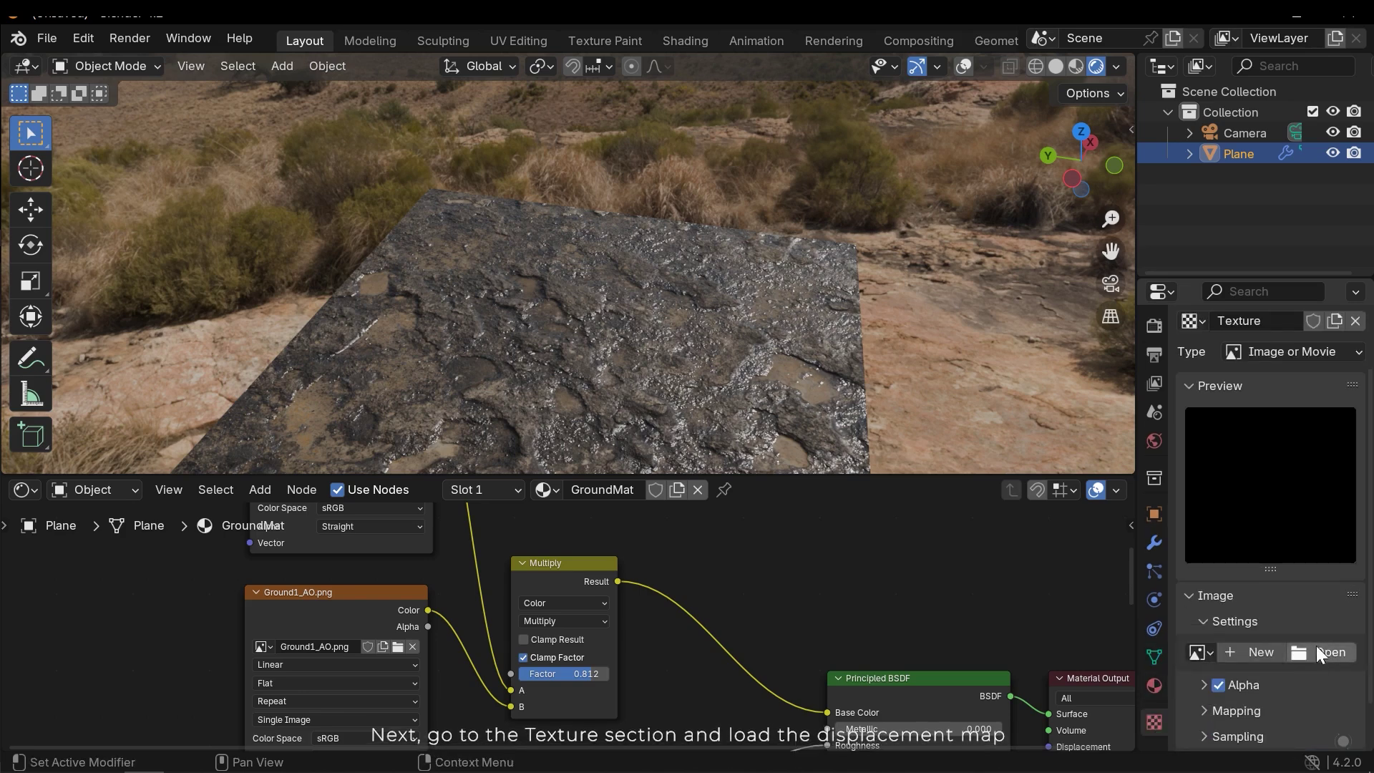
click(1315, 652)
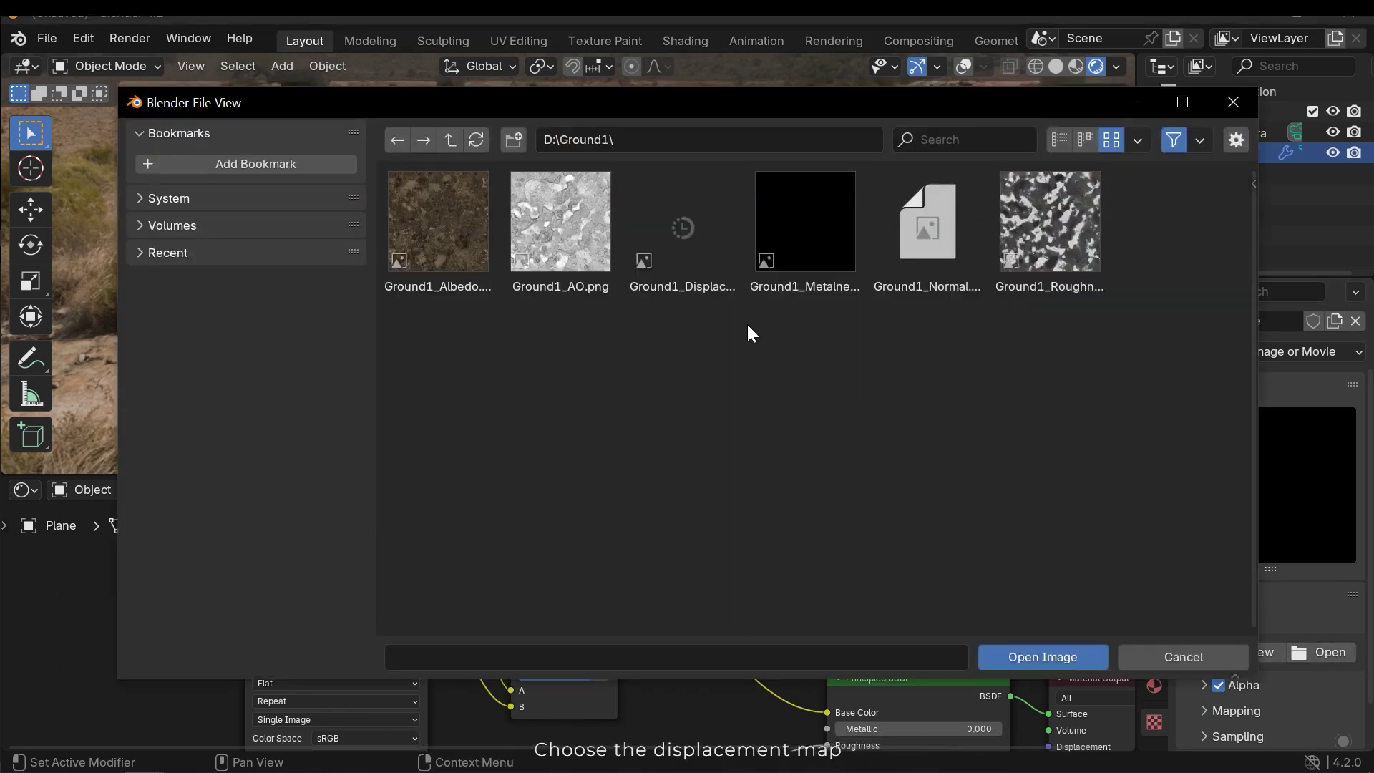
double_click(684, 247)
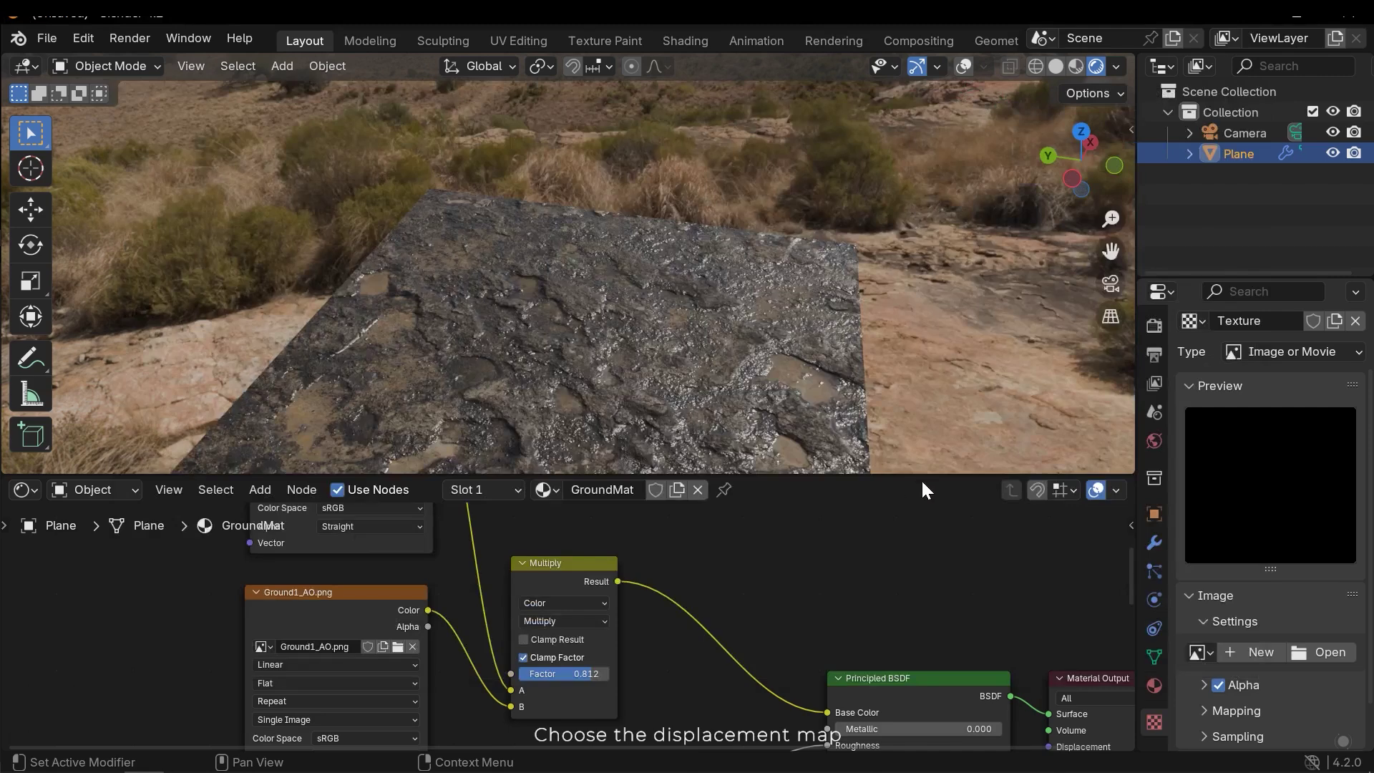
- Set the color space of the displacement texture's image to Non-Color
scroll(1293, 604, down, 4)
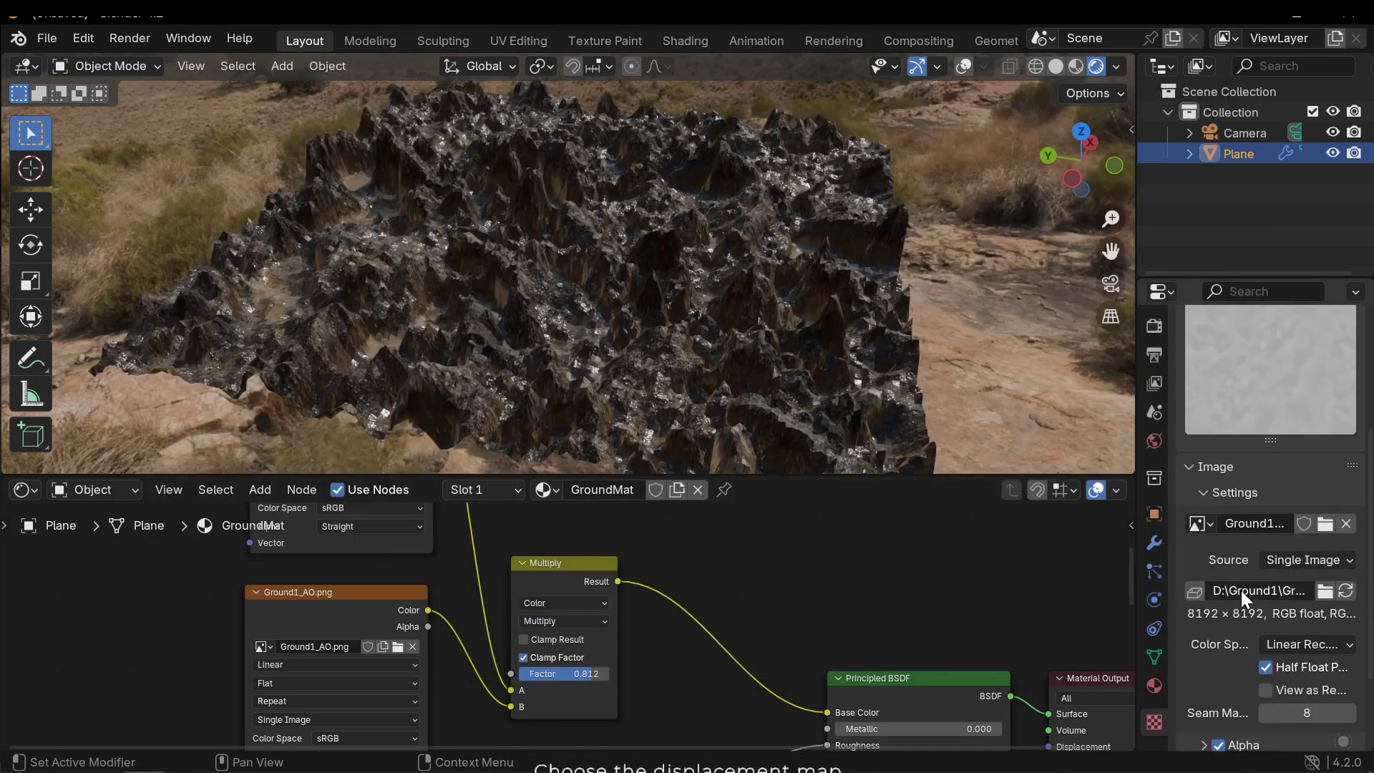
click(1298, 642)
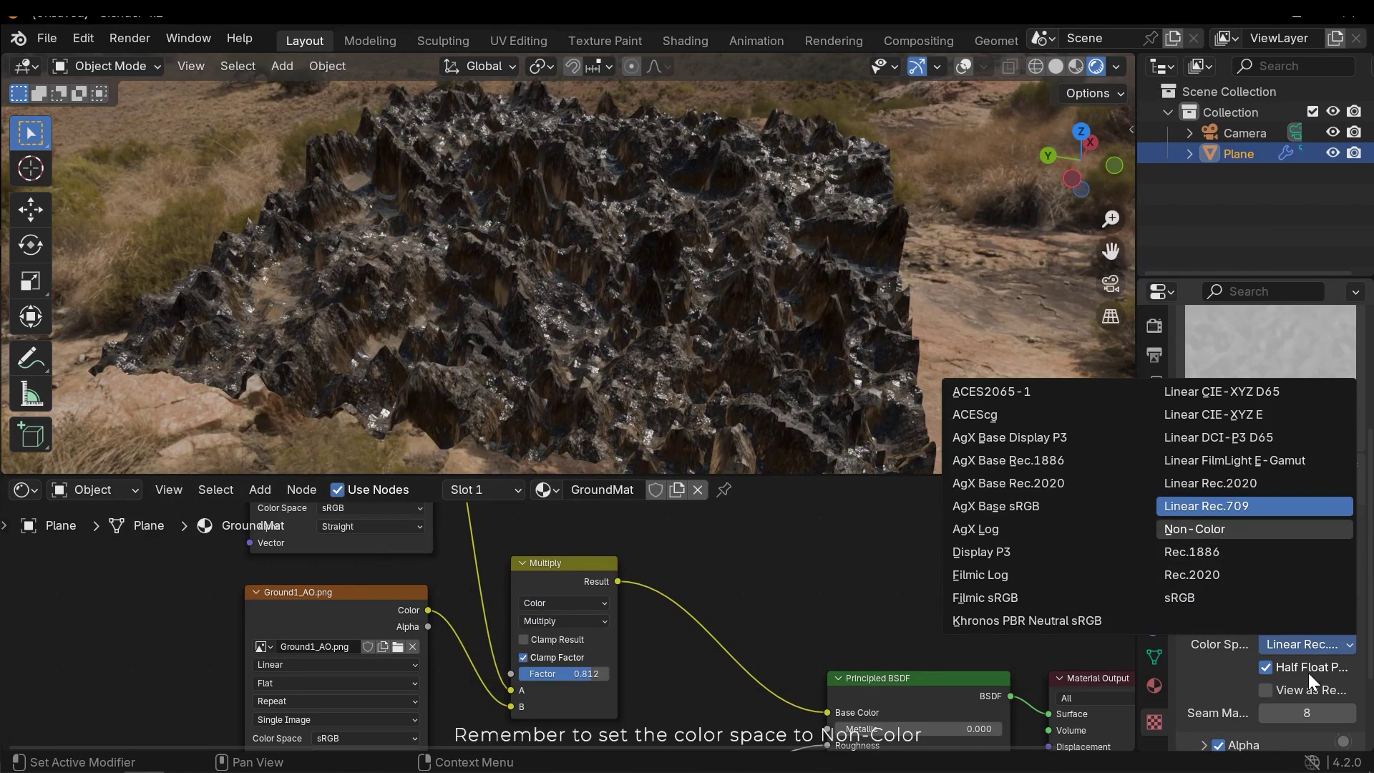
key(Return)
- Lower the Displace modifier's strength in stages to 0.3, 0.2 and finally 0.15, checking the ground relief at each value
click(1156, 542)
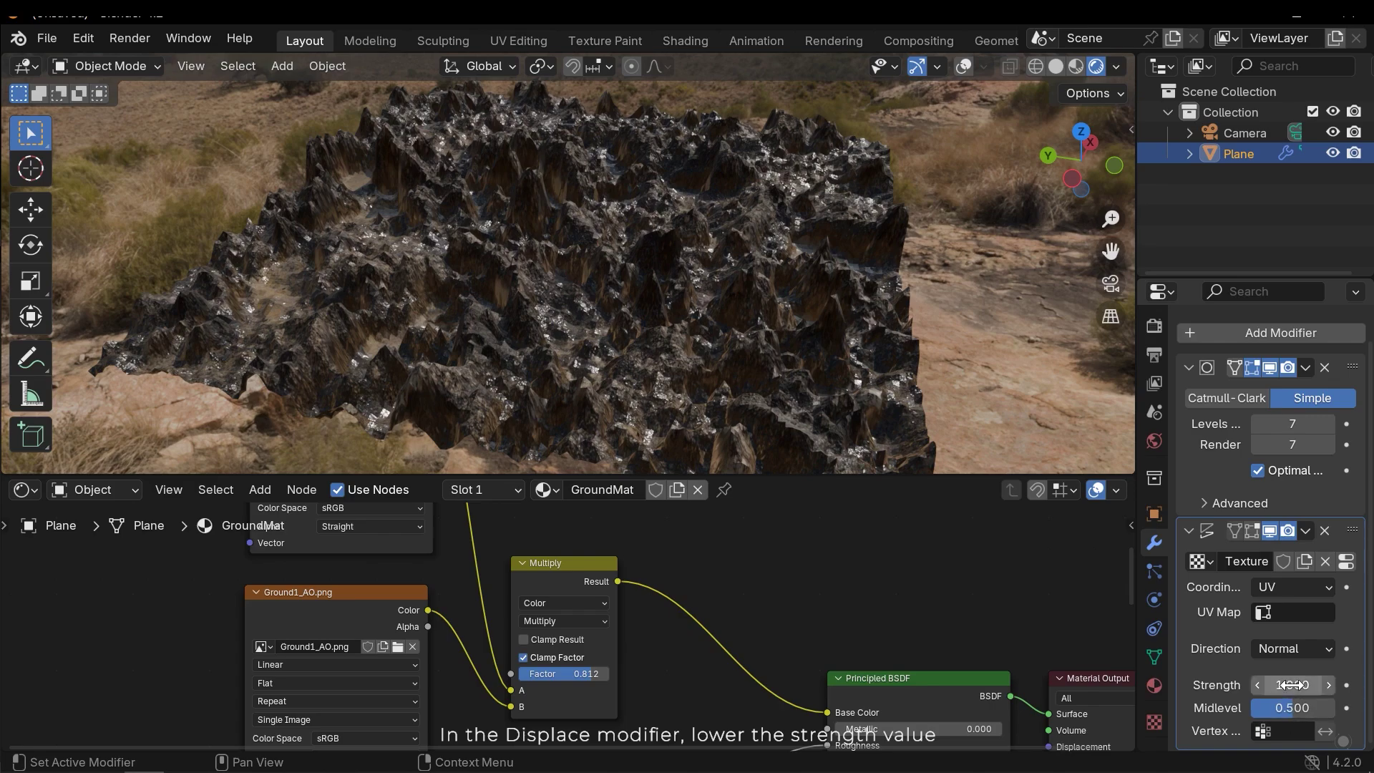
text(.3)
key(Return)
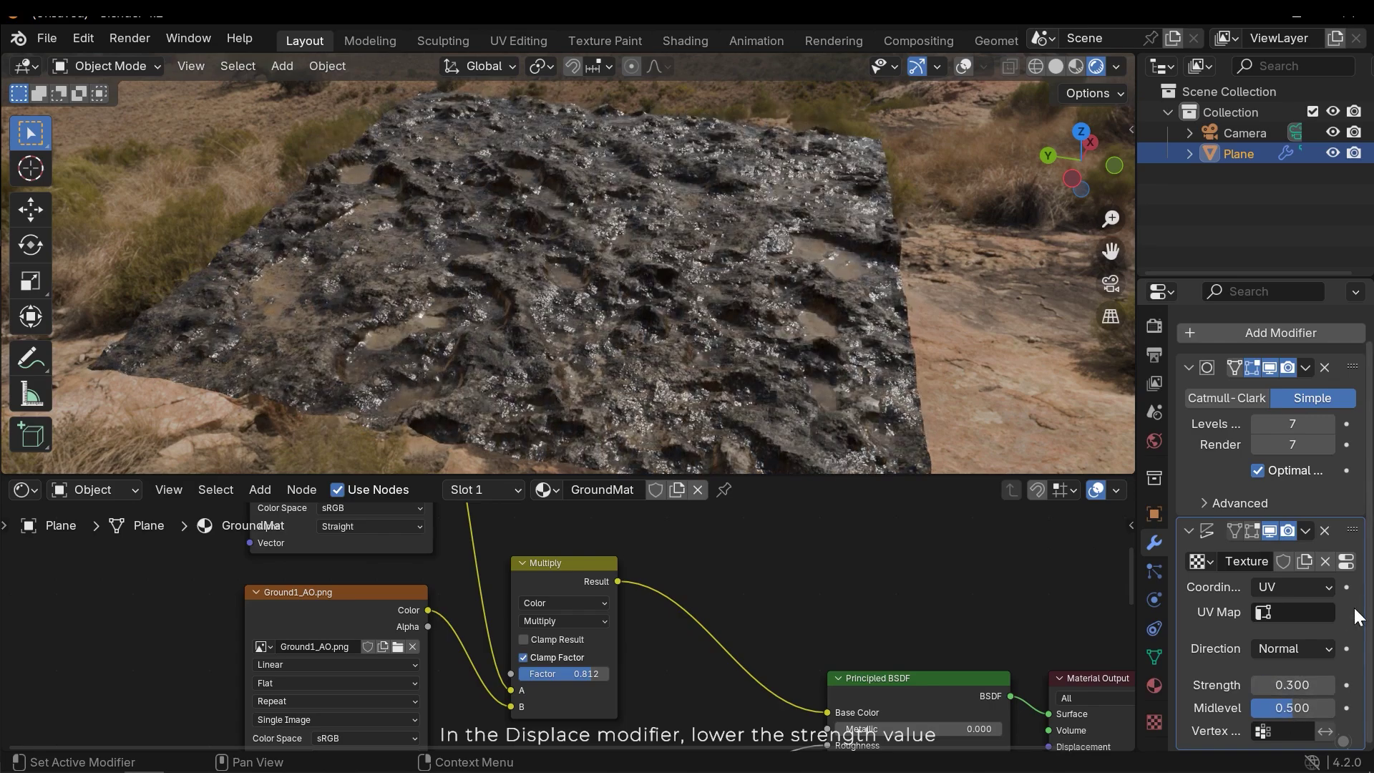
middle_drag(542, 154, 869, 198)
text(.2)
key(Return)
scroll(626, 315, down, 5)
middle_drag(638, 319, 818, 285)
text(.15)
key(Return)
- Apply Shade Smooth to the displaced ground plane to soften the hard edges around the puddles
middle_drag(930, 457, 692, 253)
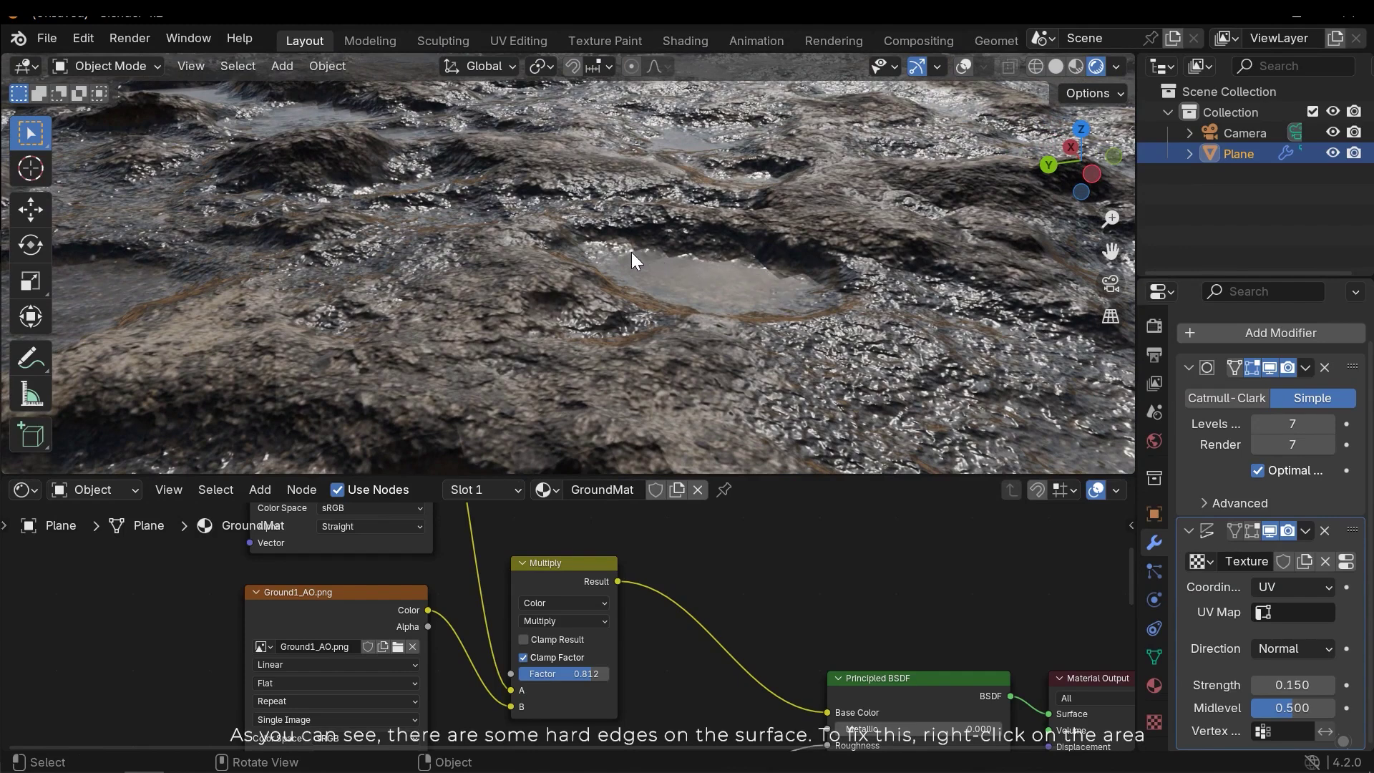
right_click(691, 264)
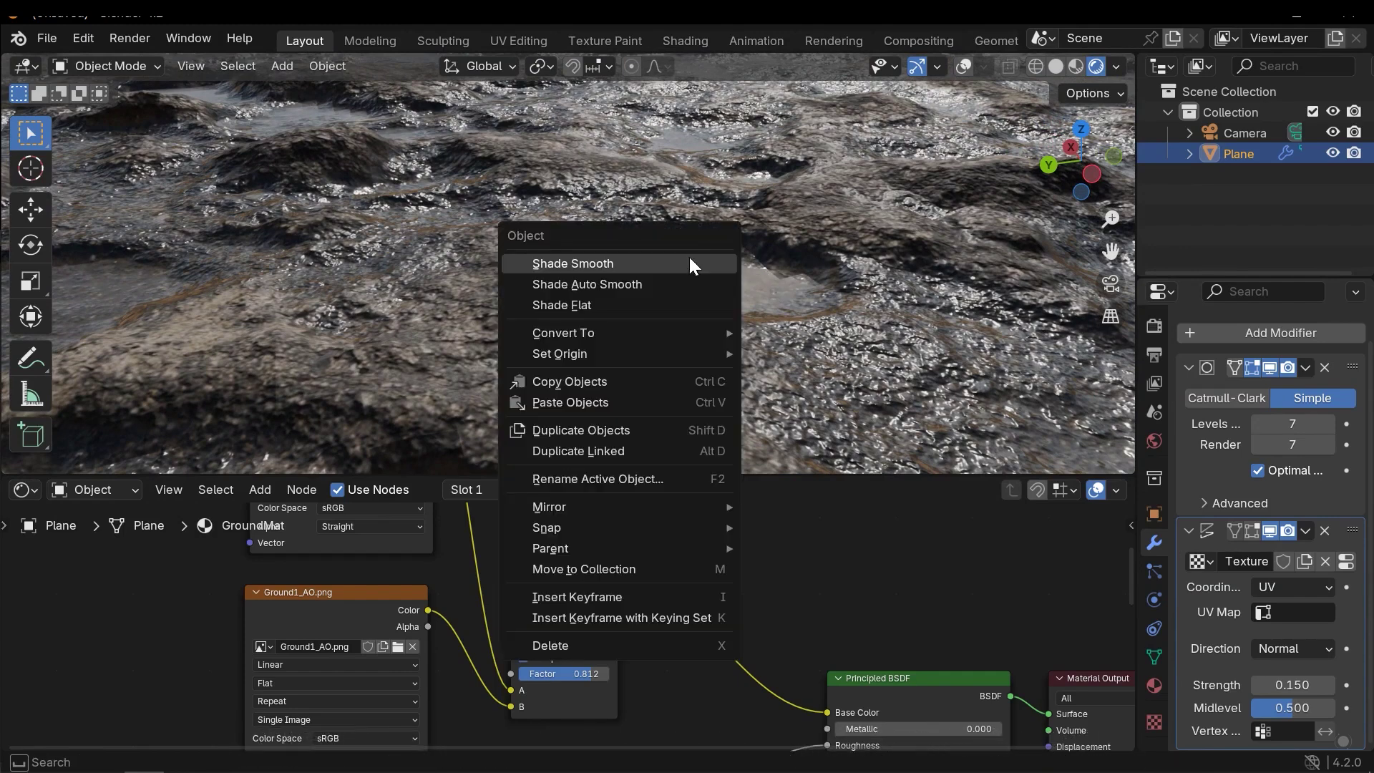
click(625, 263)
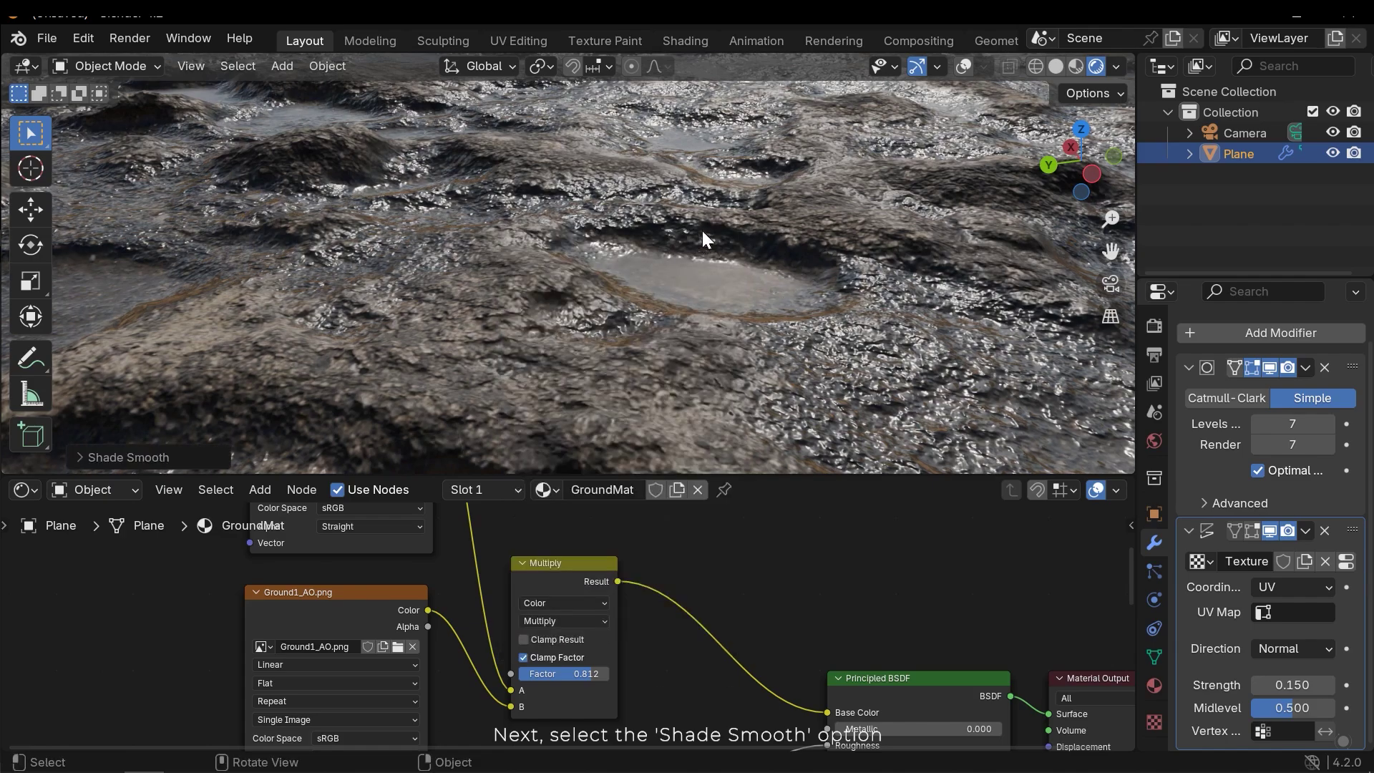
- Raise the viewport level of the plane's Subdivision Surface modifier to 8
middle_drag(681, 211, 715, 286)
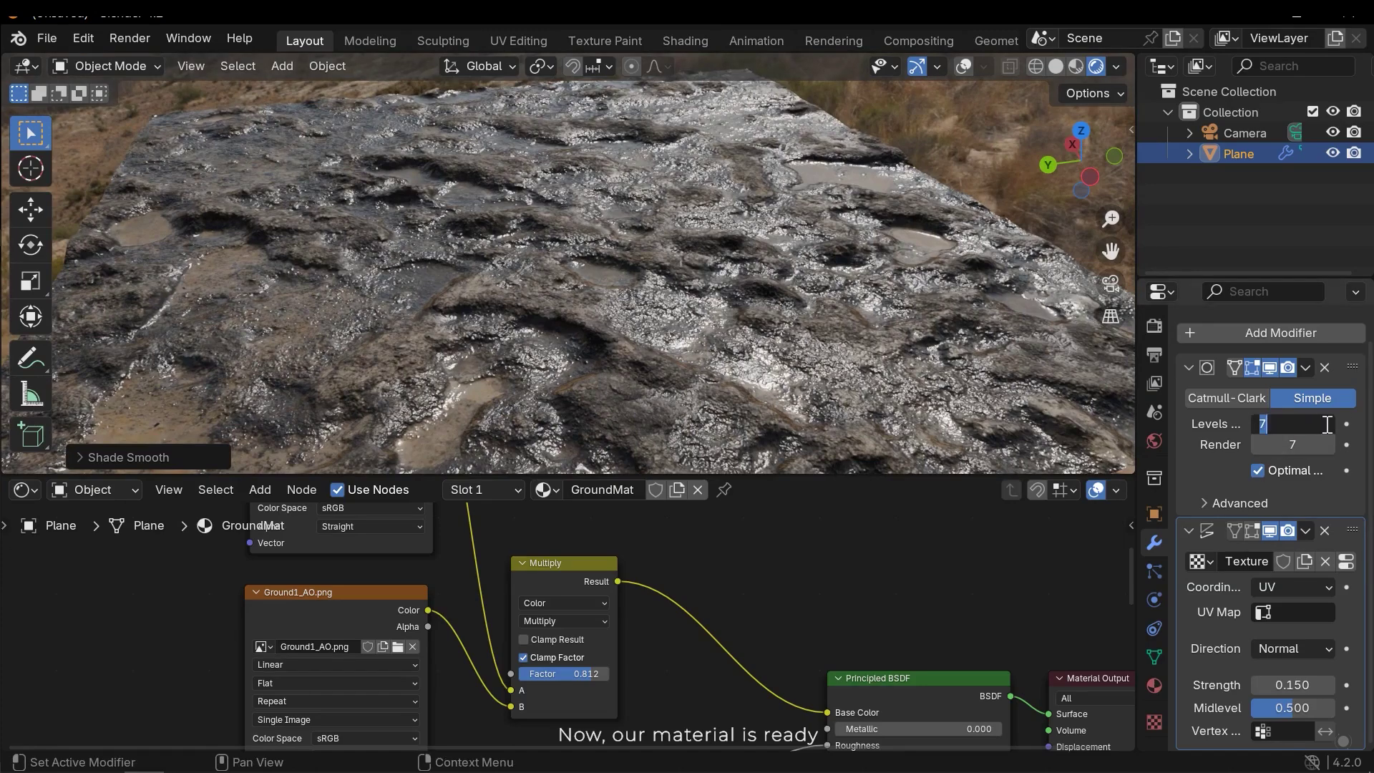
text(8)
key(Return)
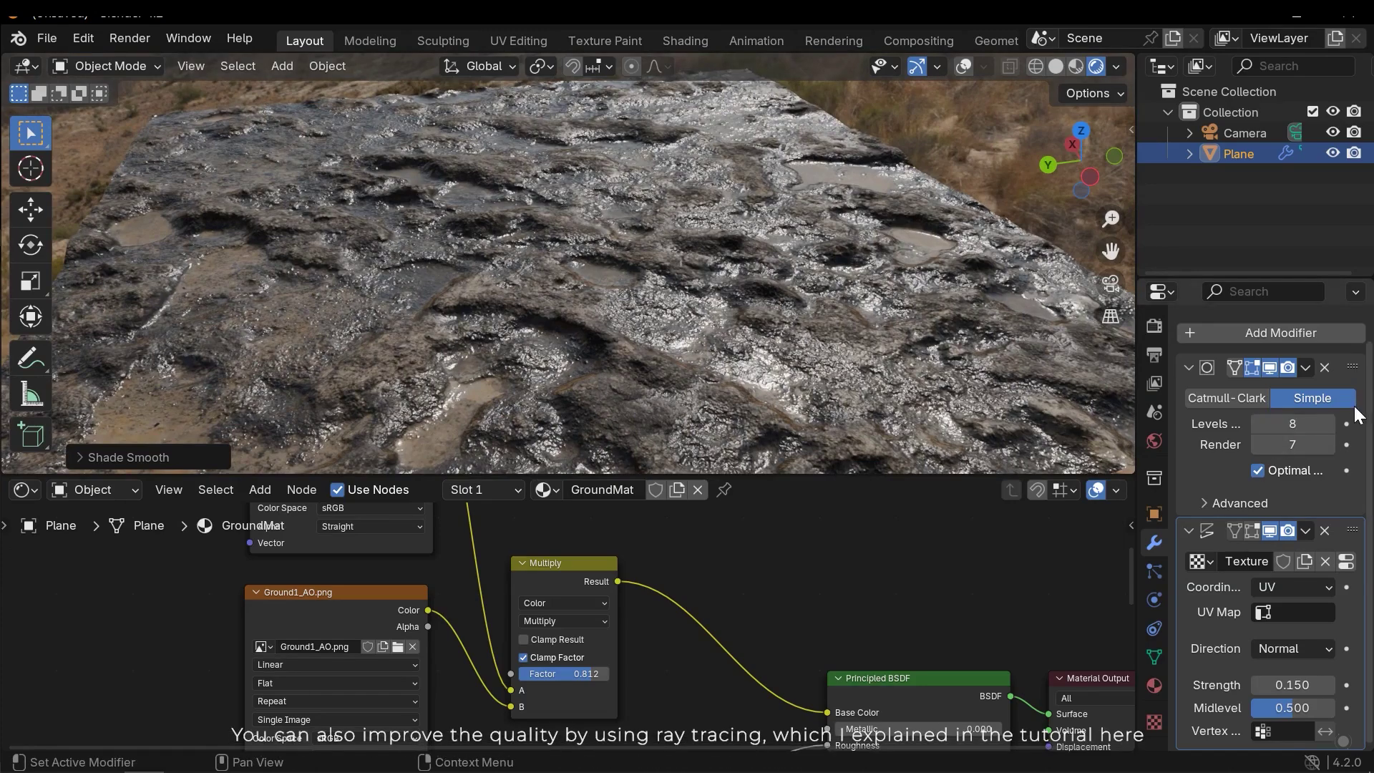